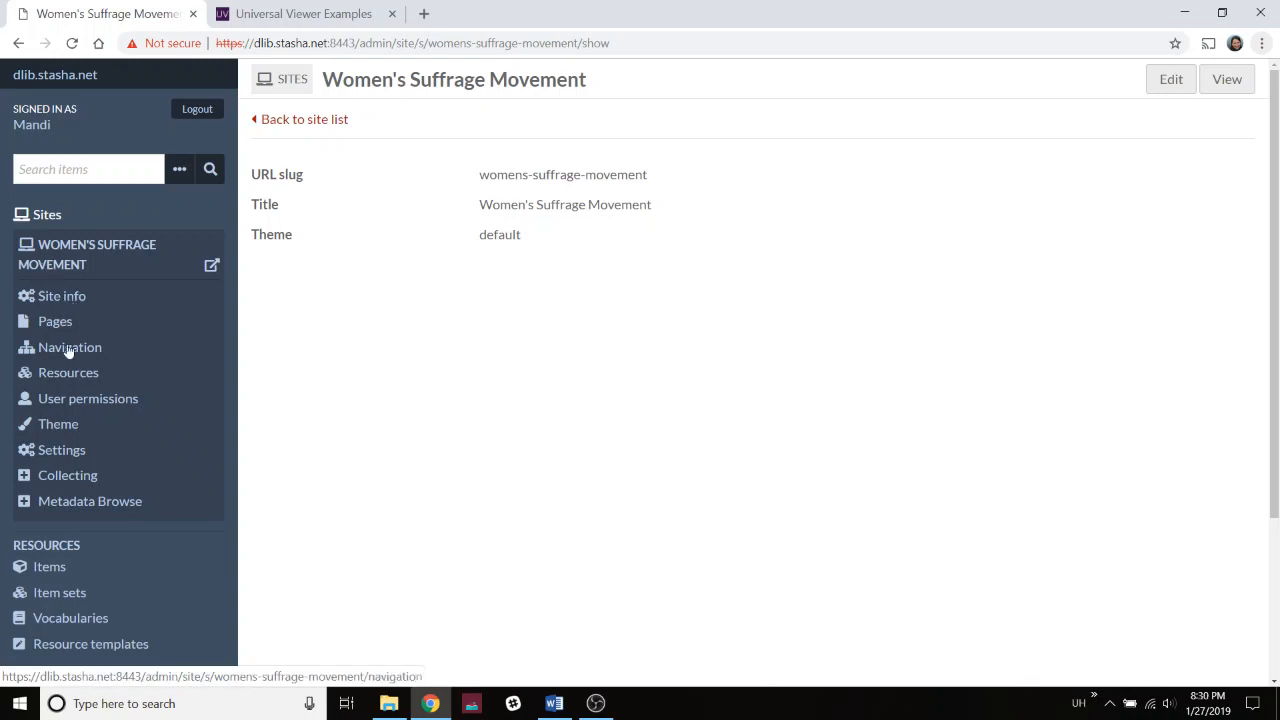
Create a site page titled Demo with the URL slug demo, include it in the navigation, and view it on the public site.
click(56, 323)
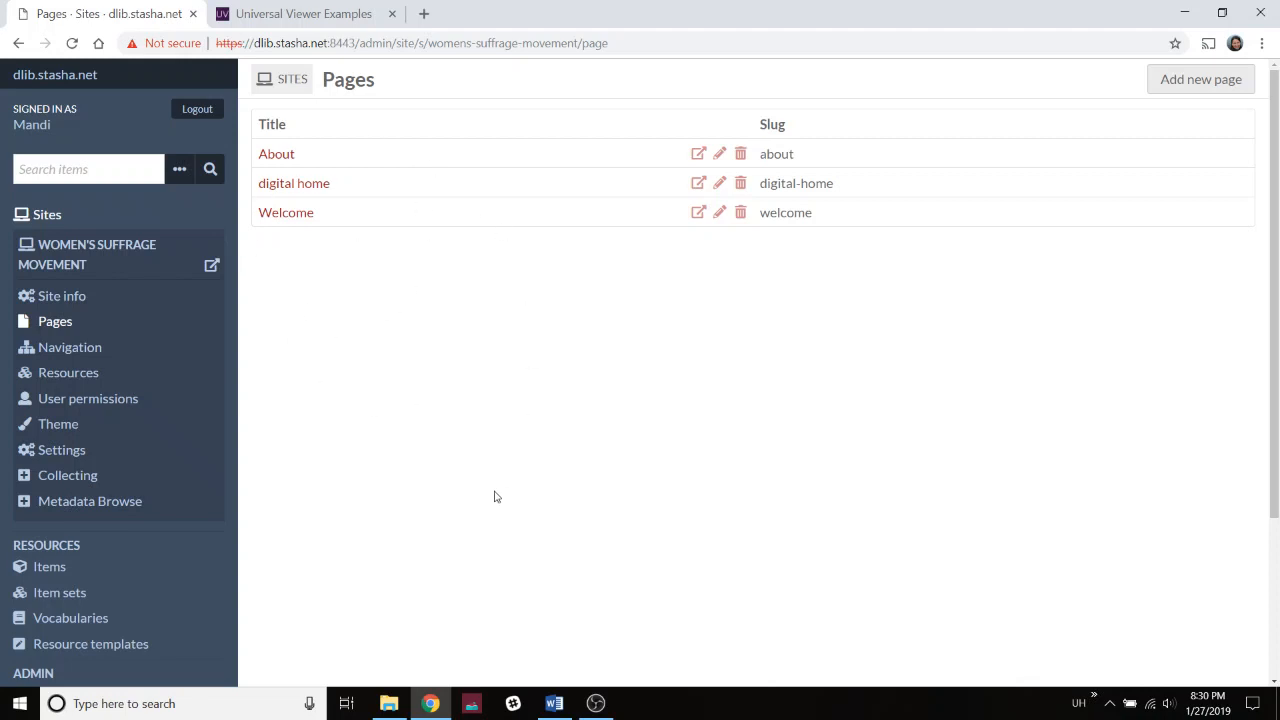
click(1193, 89)
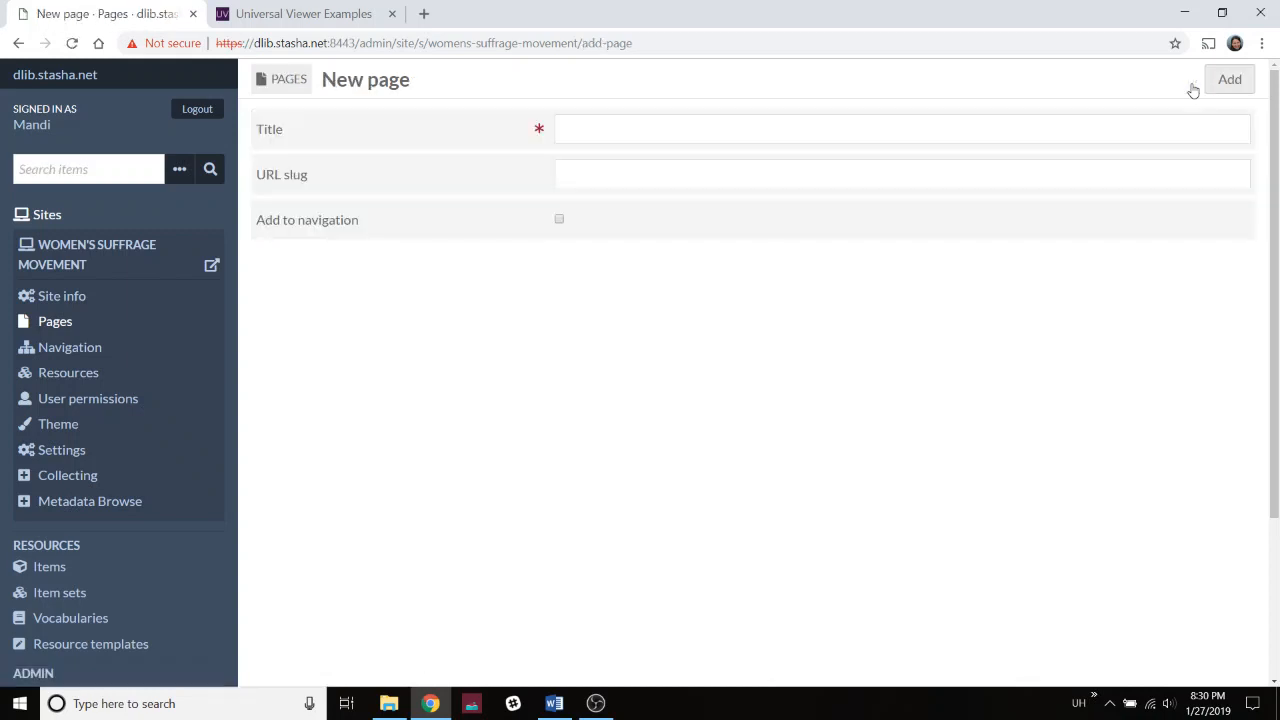
click(773, 129)
text(Demo)
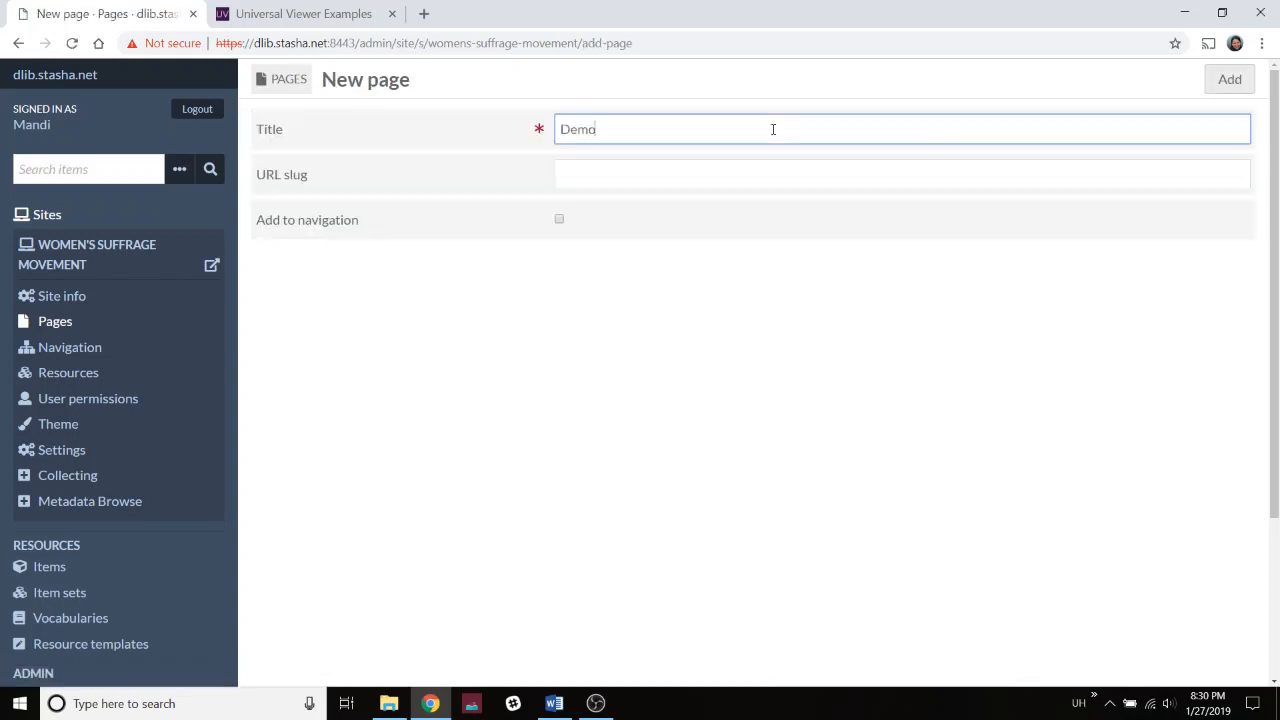
key(Tab)
text(demo)
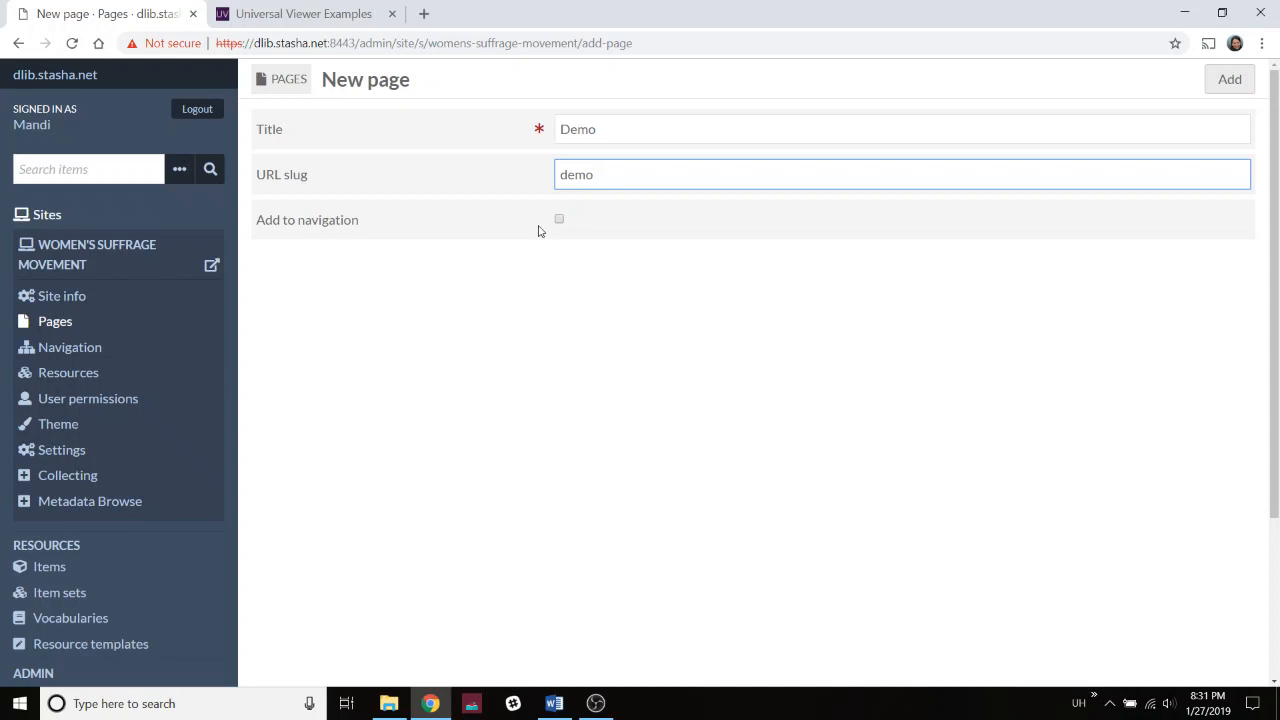
click(559, 221)
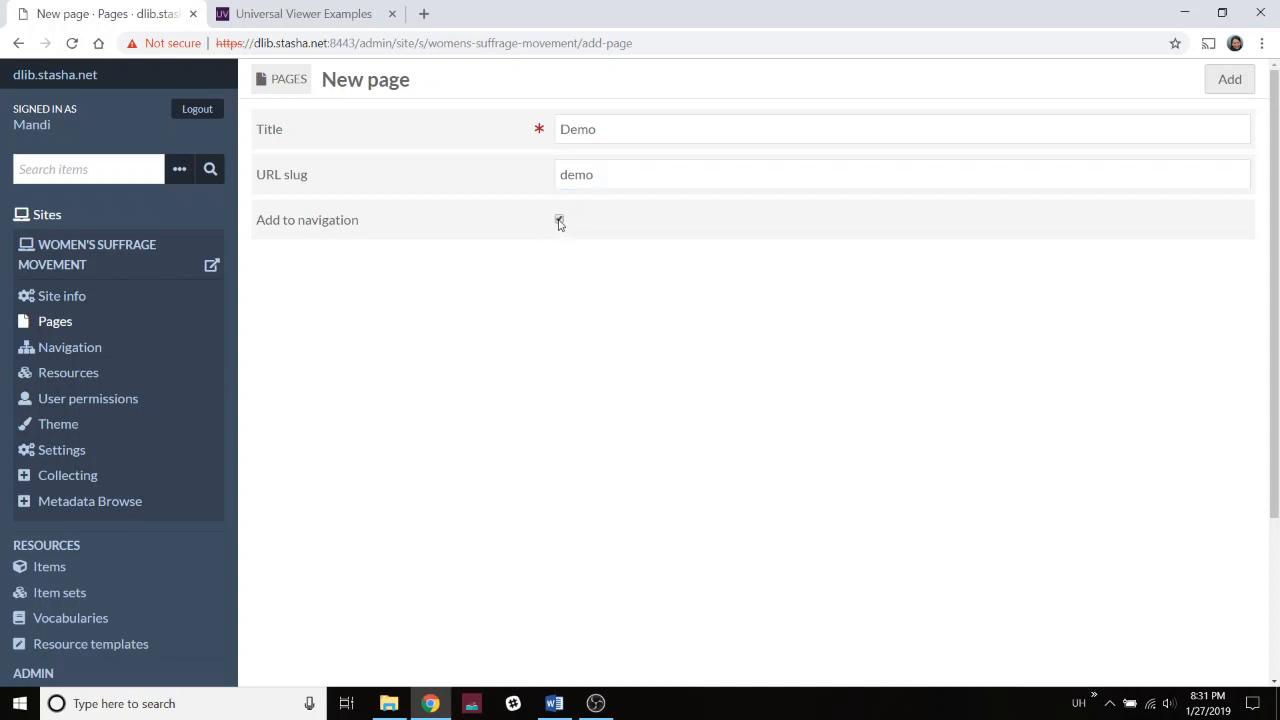
click(1233, 80)
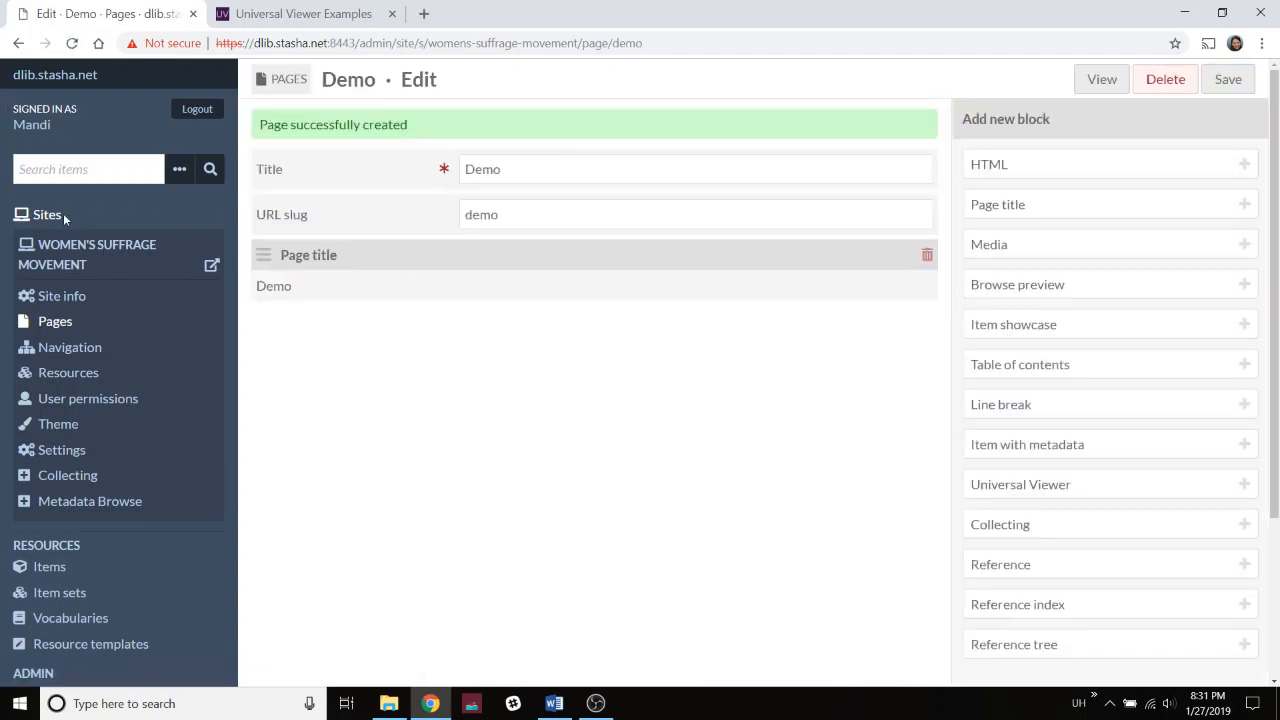
click(1111, 82)
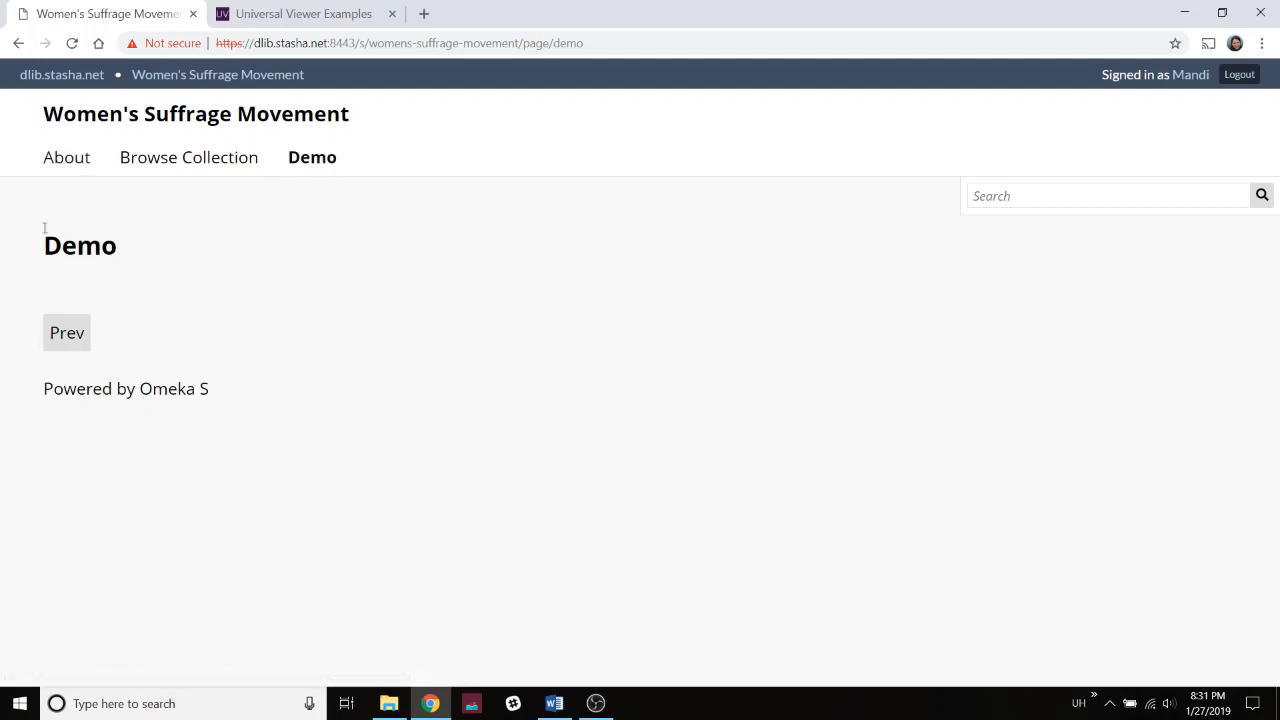
click(20, 44)
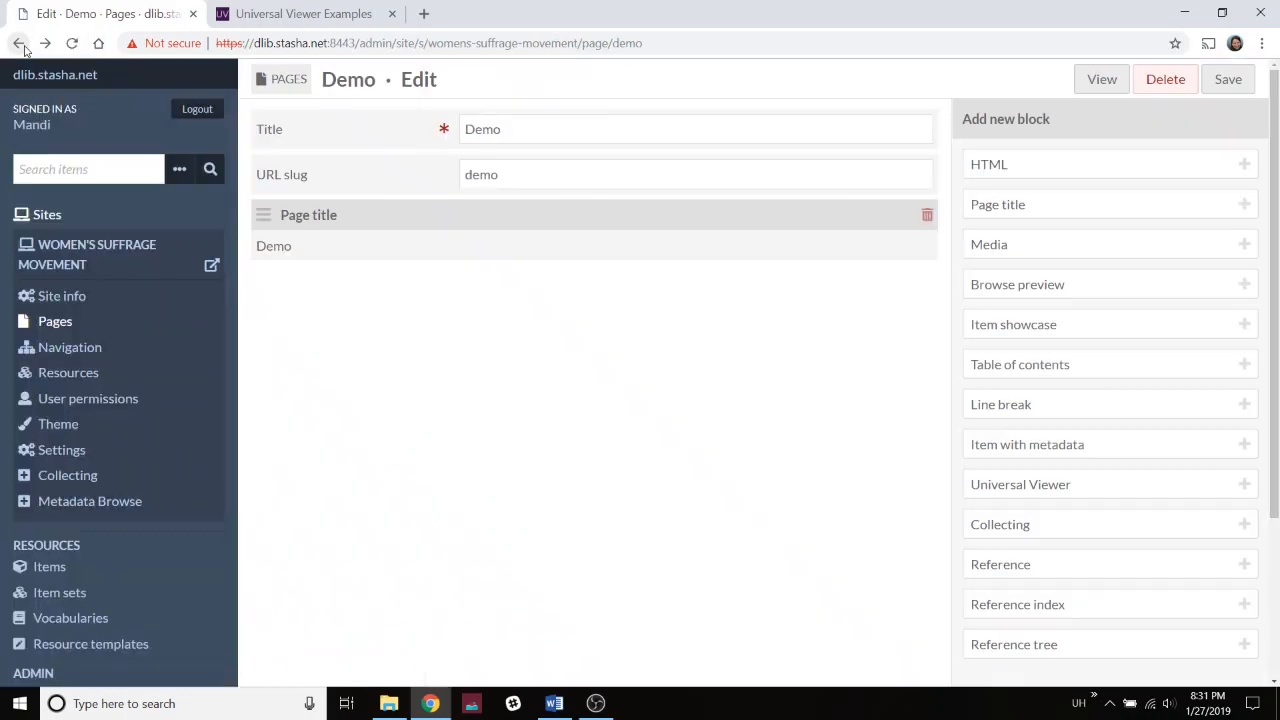
Rename the page title to Demo2 and save the page.
double_click(270, 246)
click(297, 249)
double_click(270, 247)
click(268, 249)
click(527, 130)
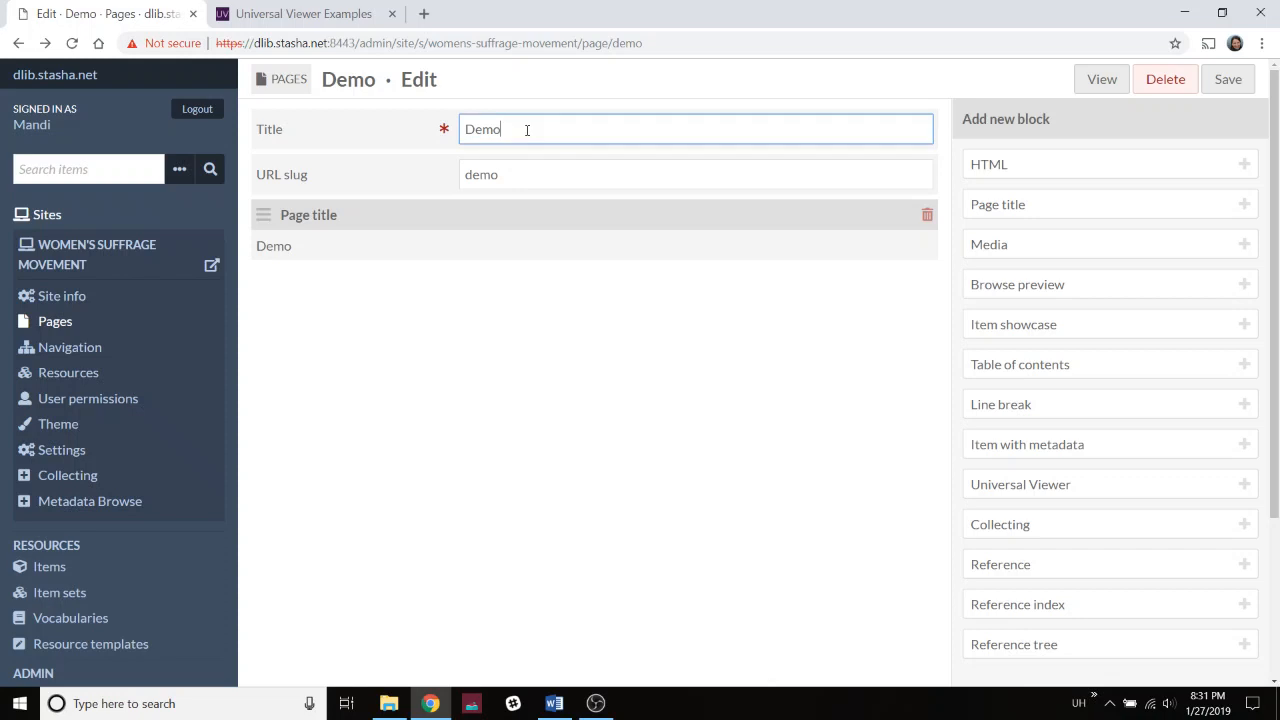
text(2)
click(1229, 82)
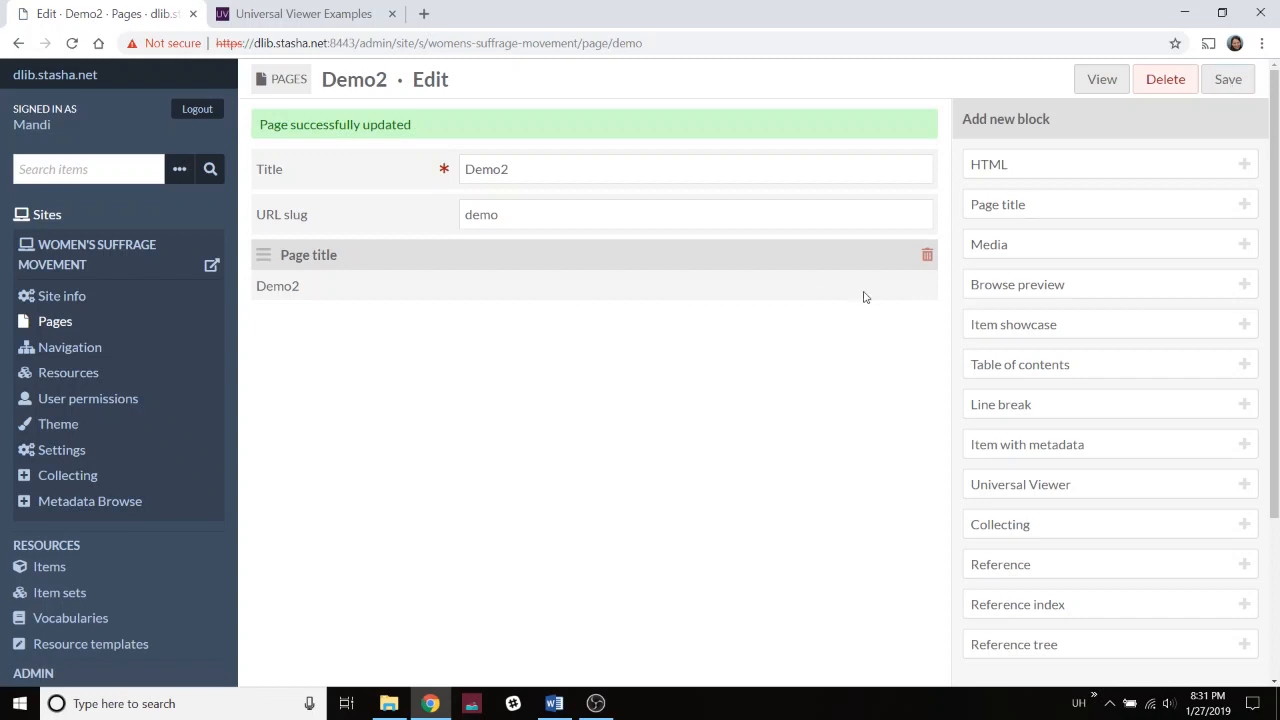
Remove the Page title block from the page, save, and check the public page.
click(927, 255)
click(1228, 79)
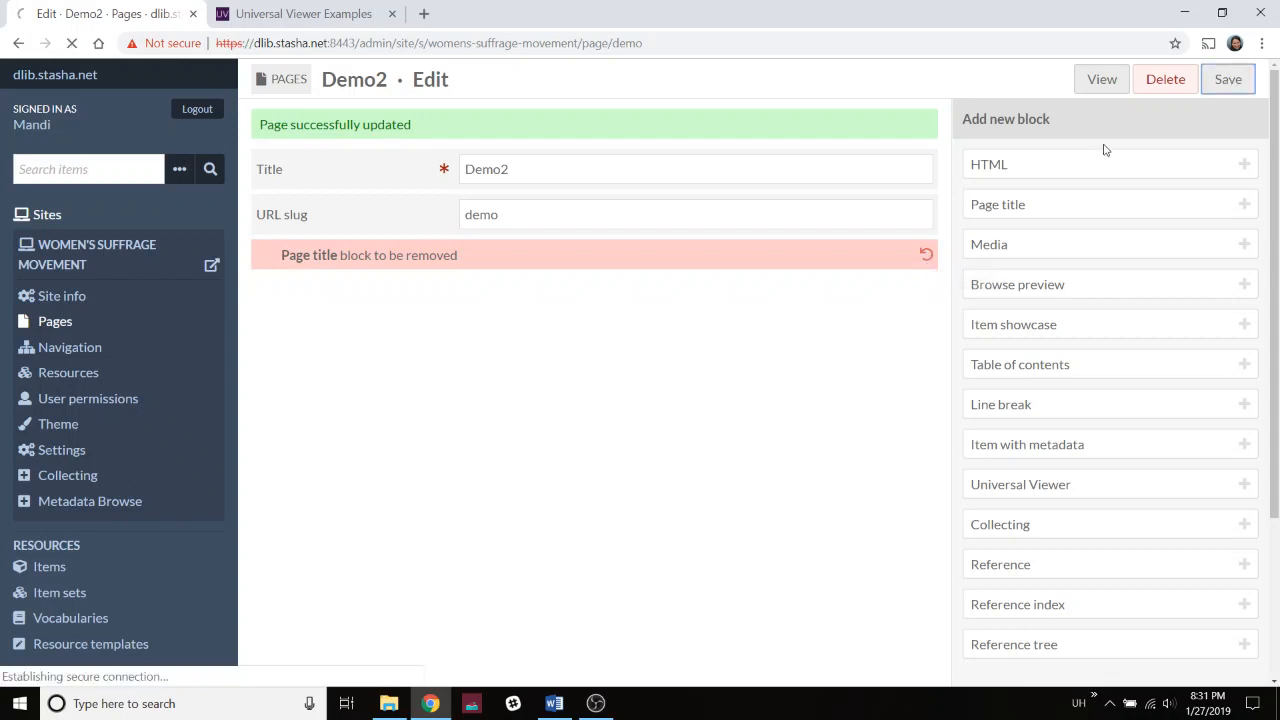
click(1104, 80)
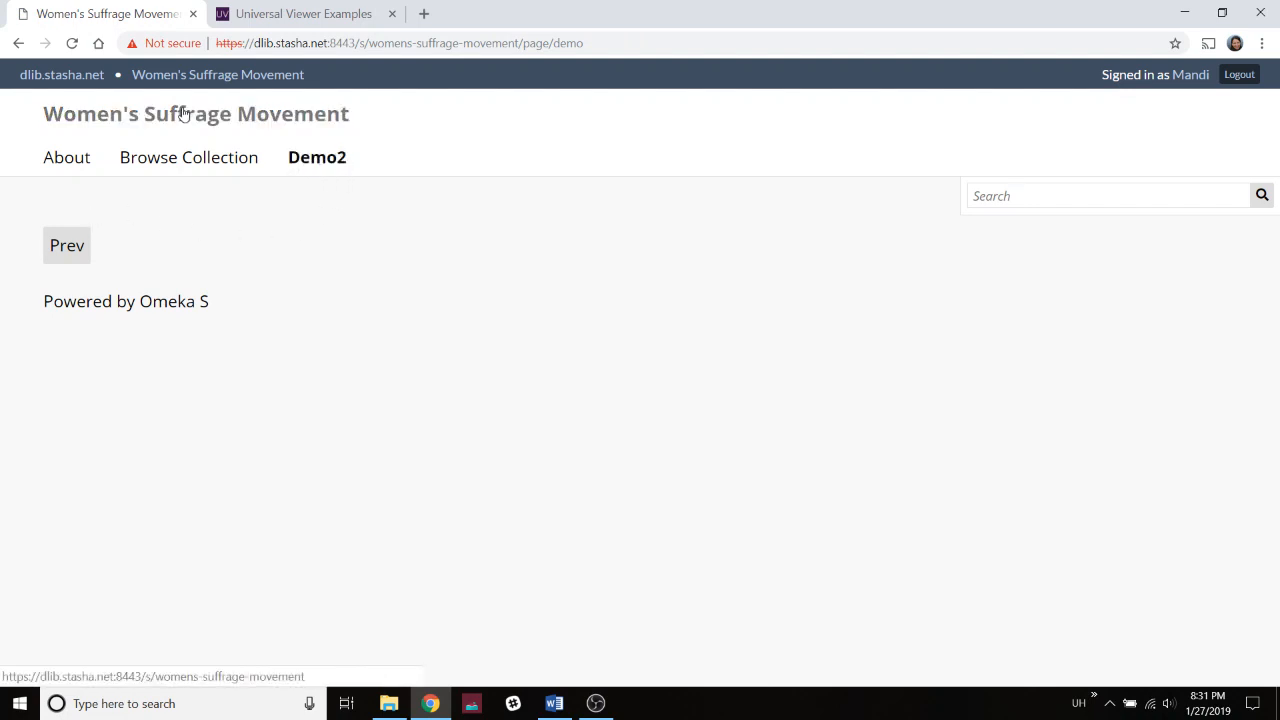
click(19, 45)
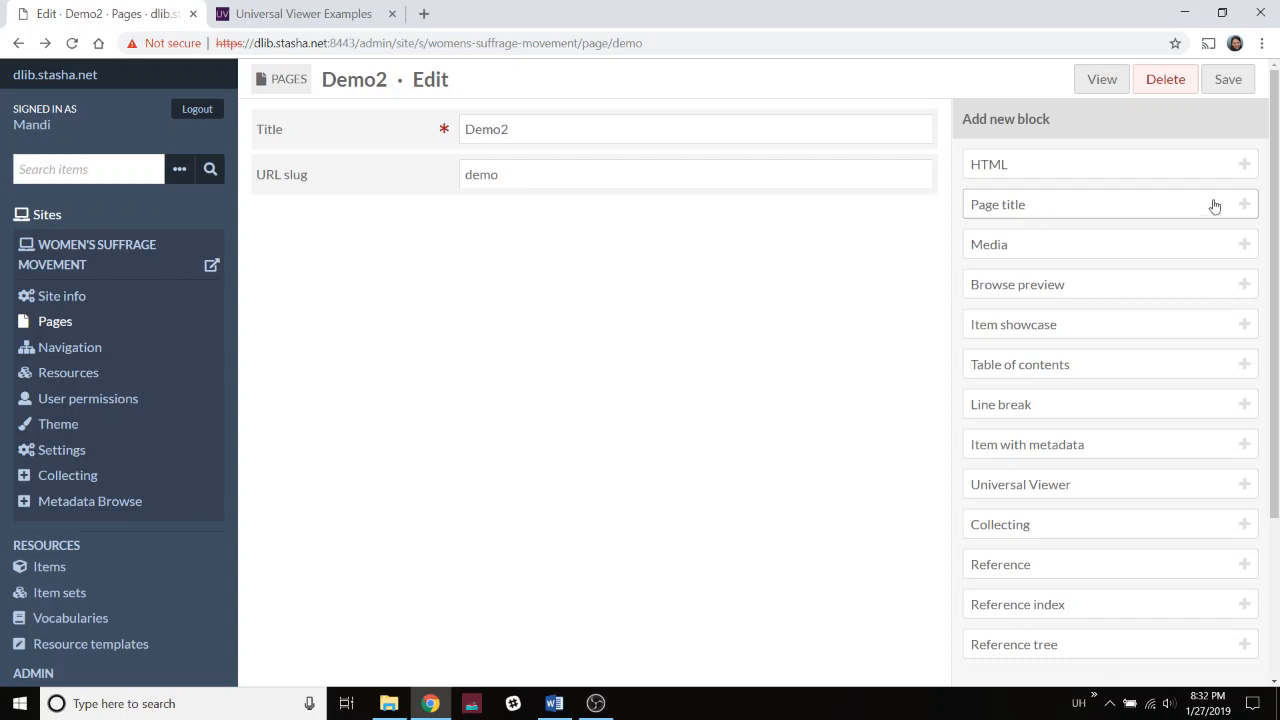
Put a Page title block back on the page and save it.
click(1245, 206)
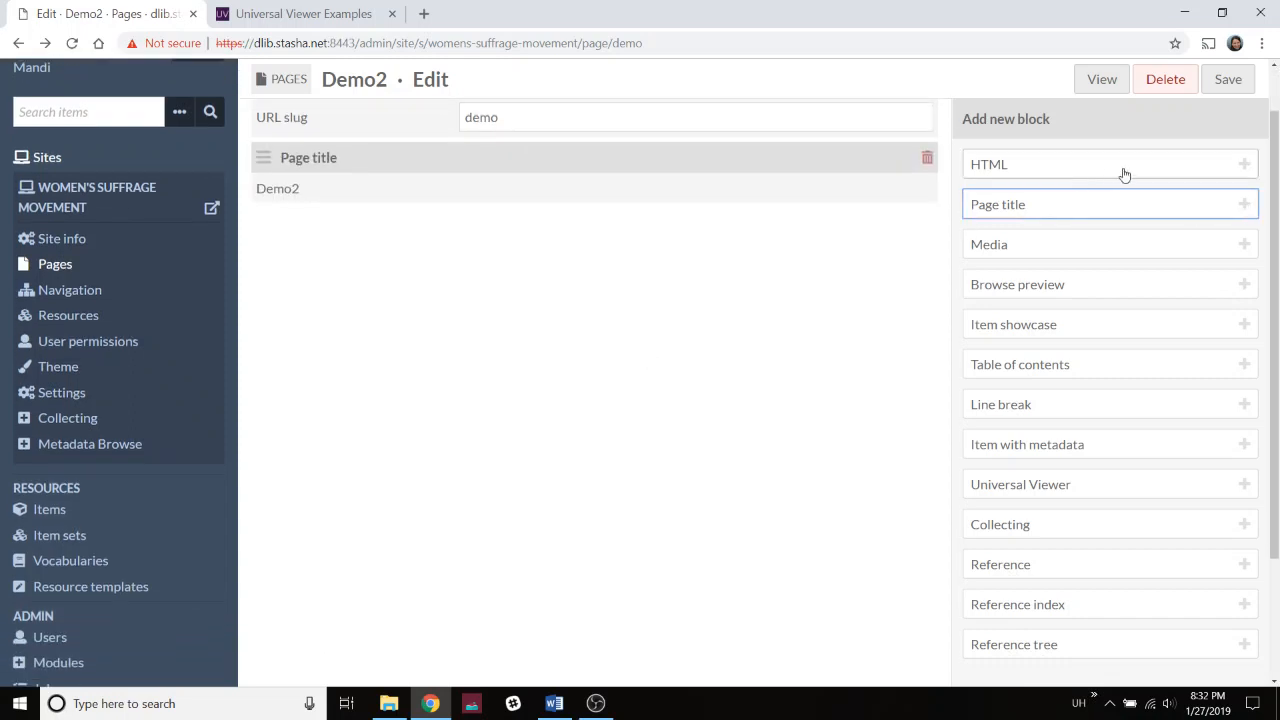
click(1228, 87)
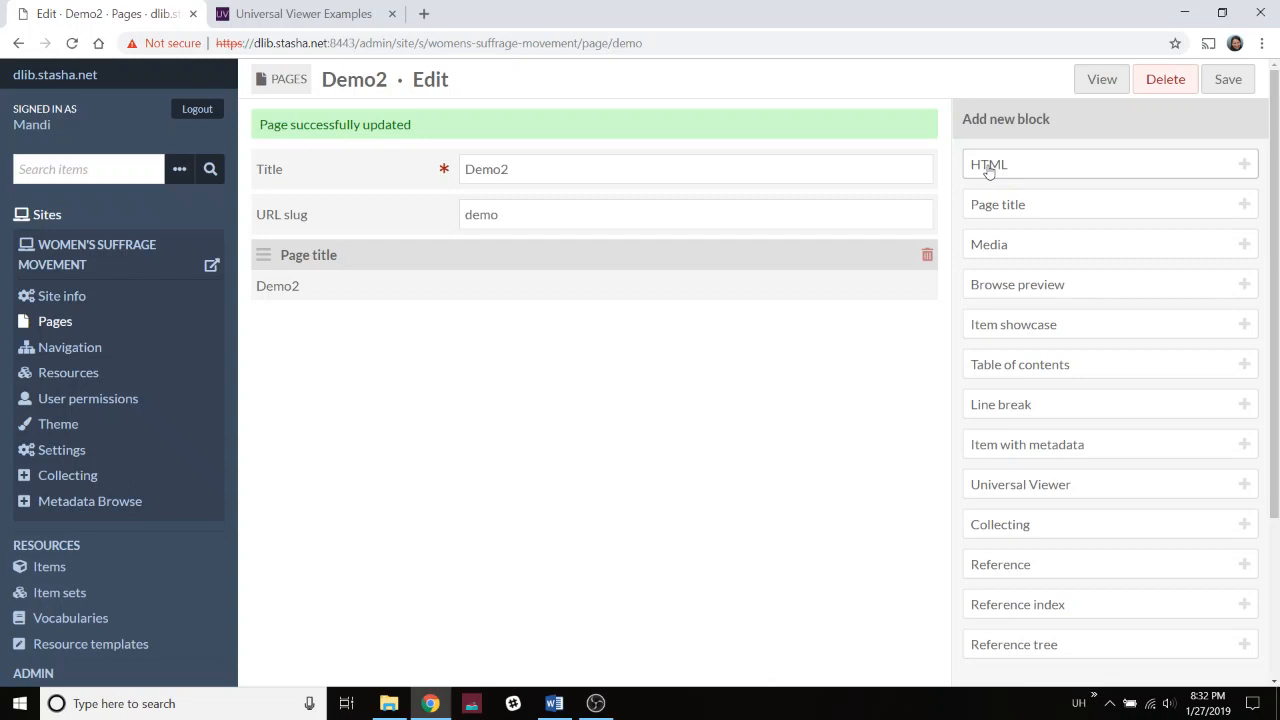
Add an HTML block to the page and fill it with the entire text copied from the open Word document.
click(1040, 167)
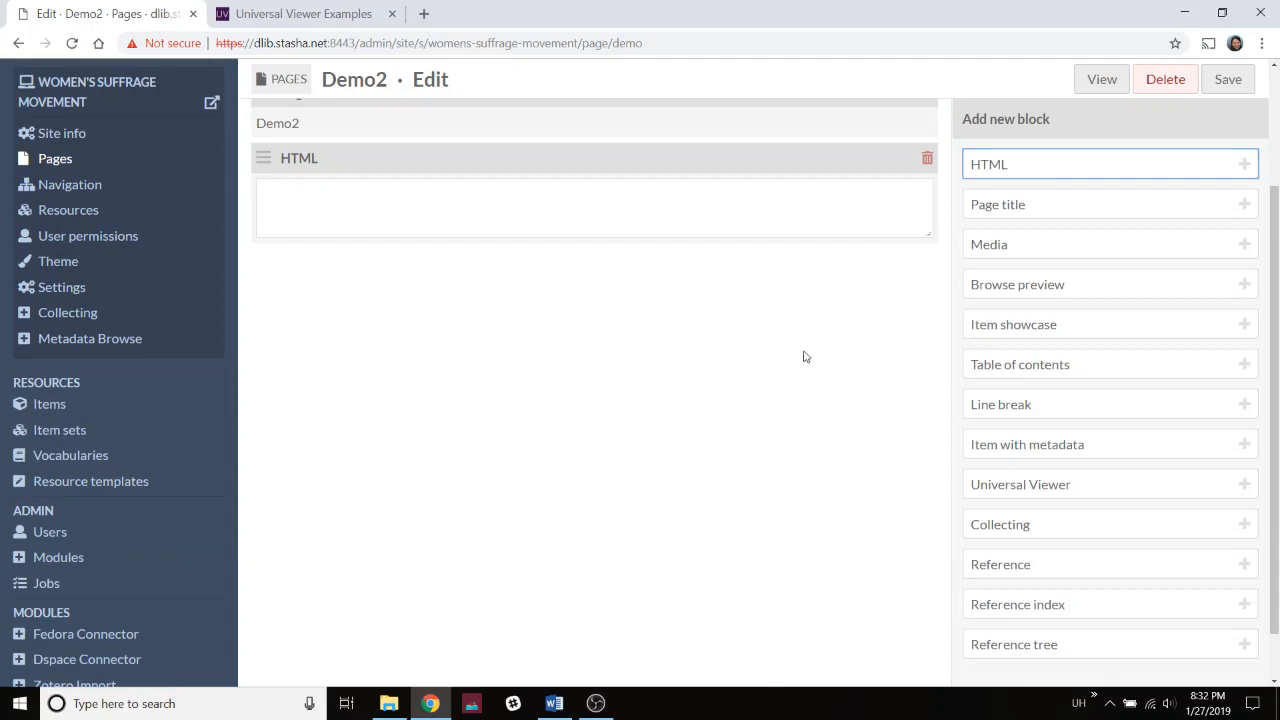
click(556, 705)
key(ctrl+a)
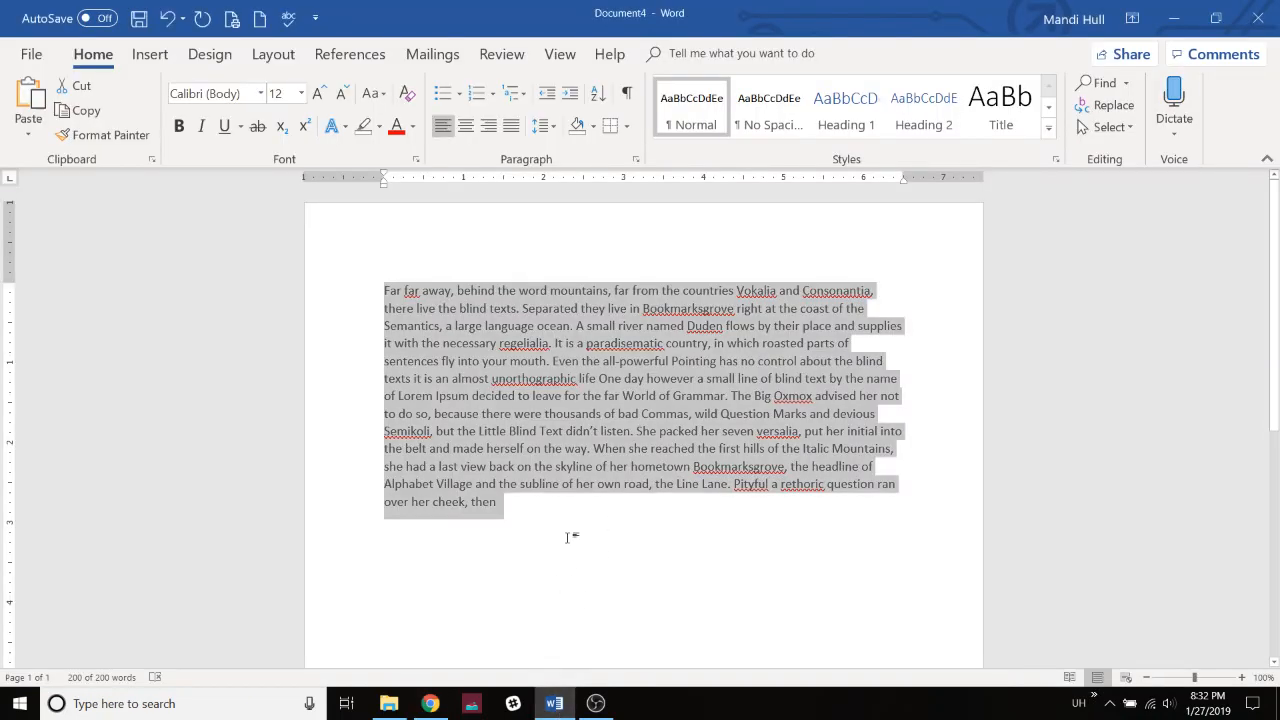
right_click(612, 432)
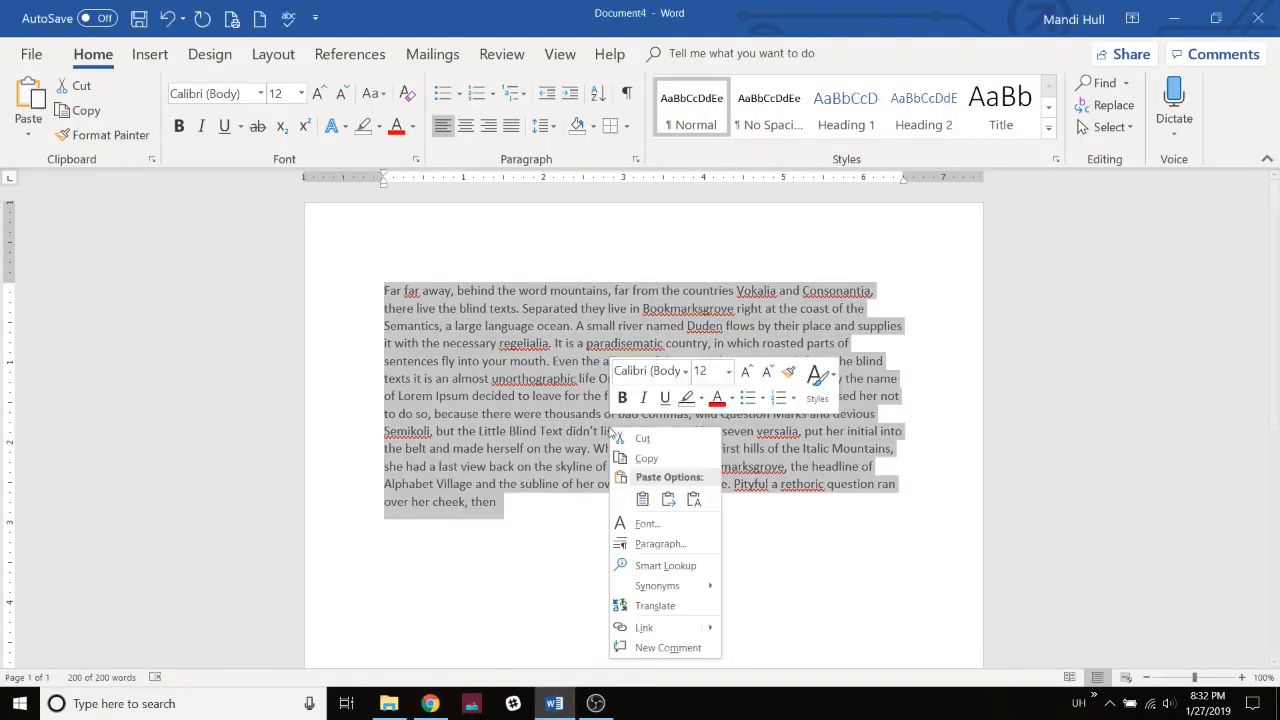
click(645, 458)
click(430, 703)
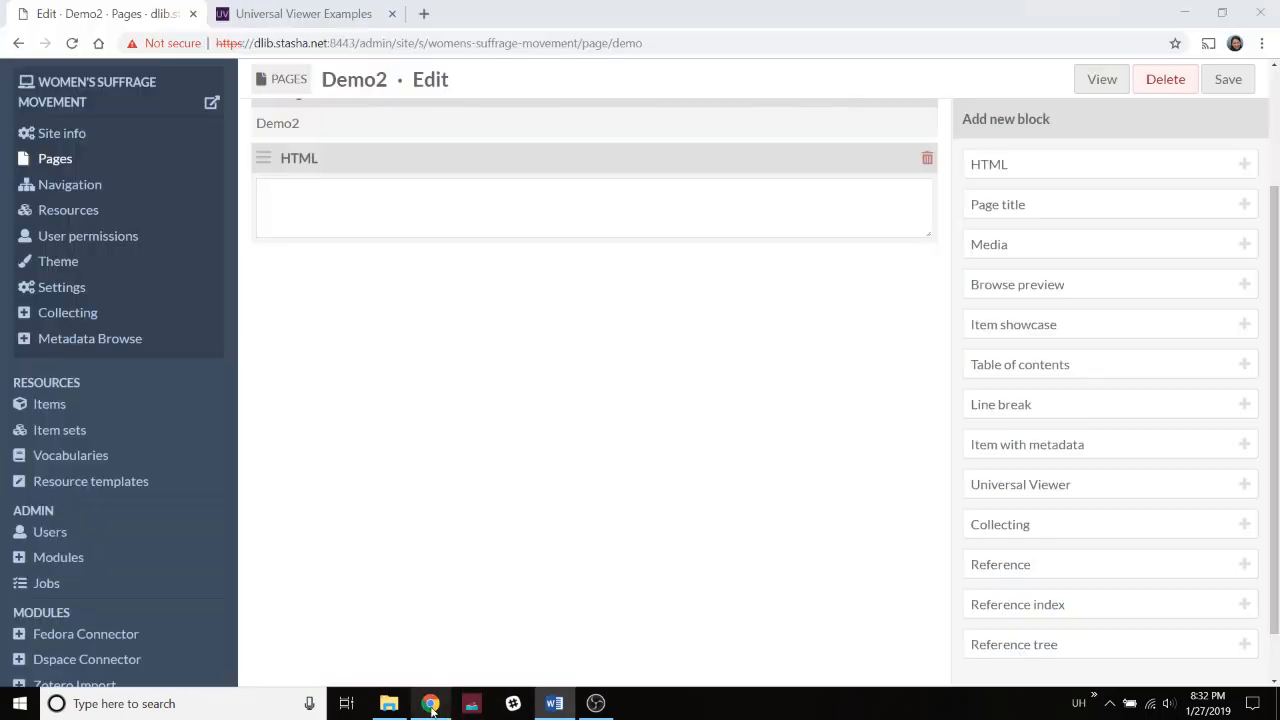
click(770, 207)
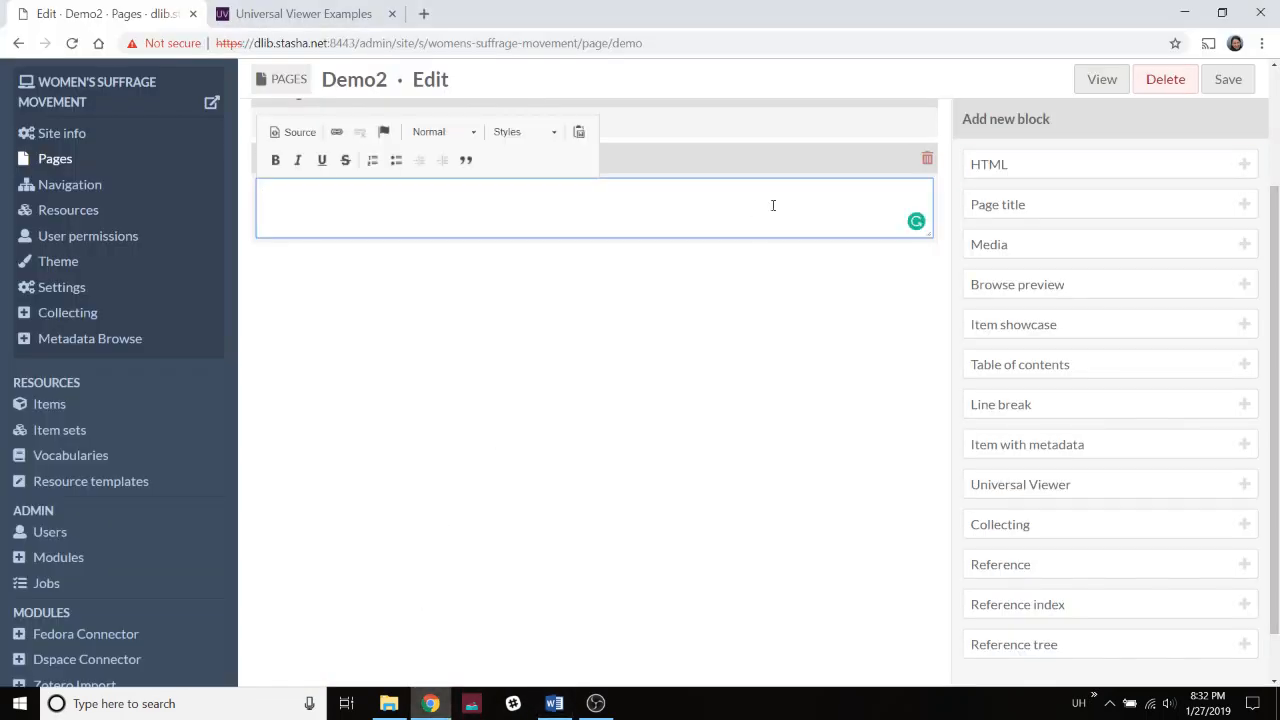
key(ctrl+v)
click(557, 509)
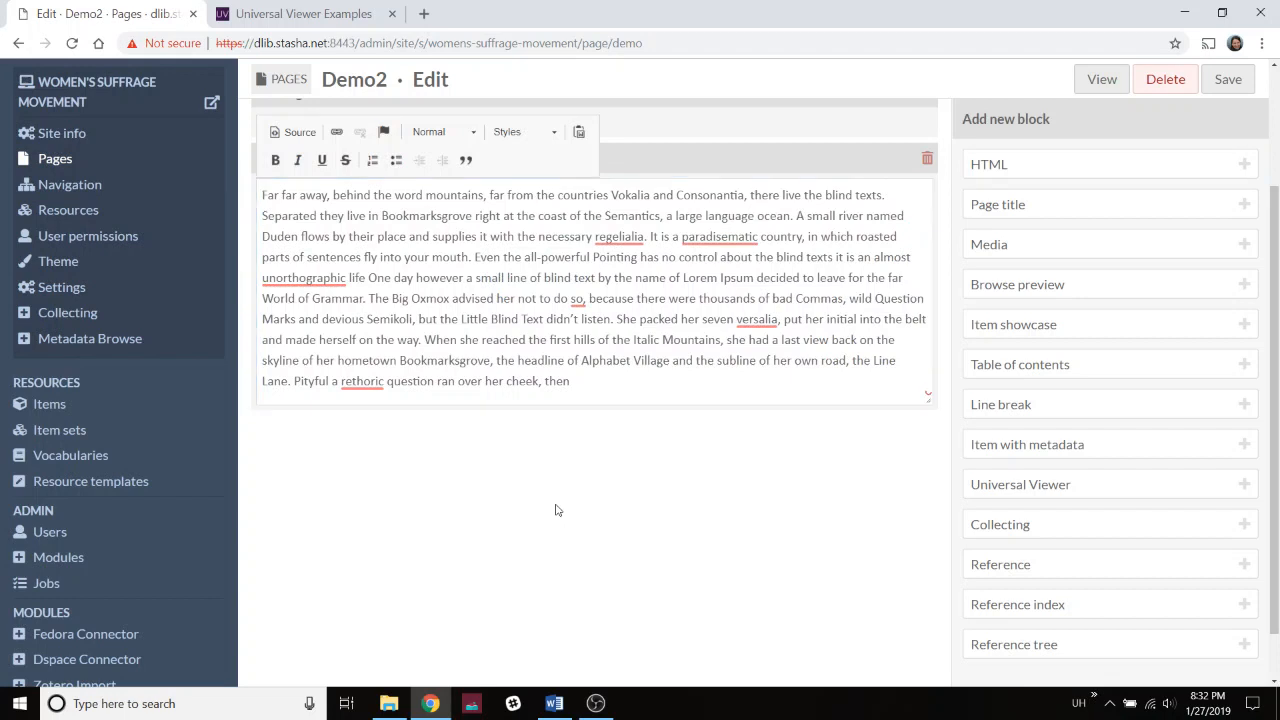
Inspect the HTML source of the pasted text and close it without changes.
scroll(604, 319, up, 1)
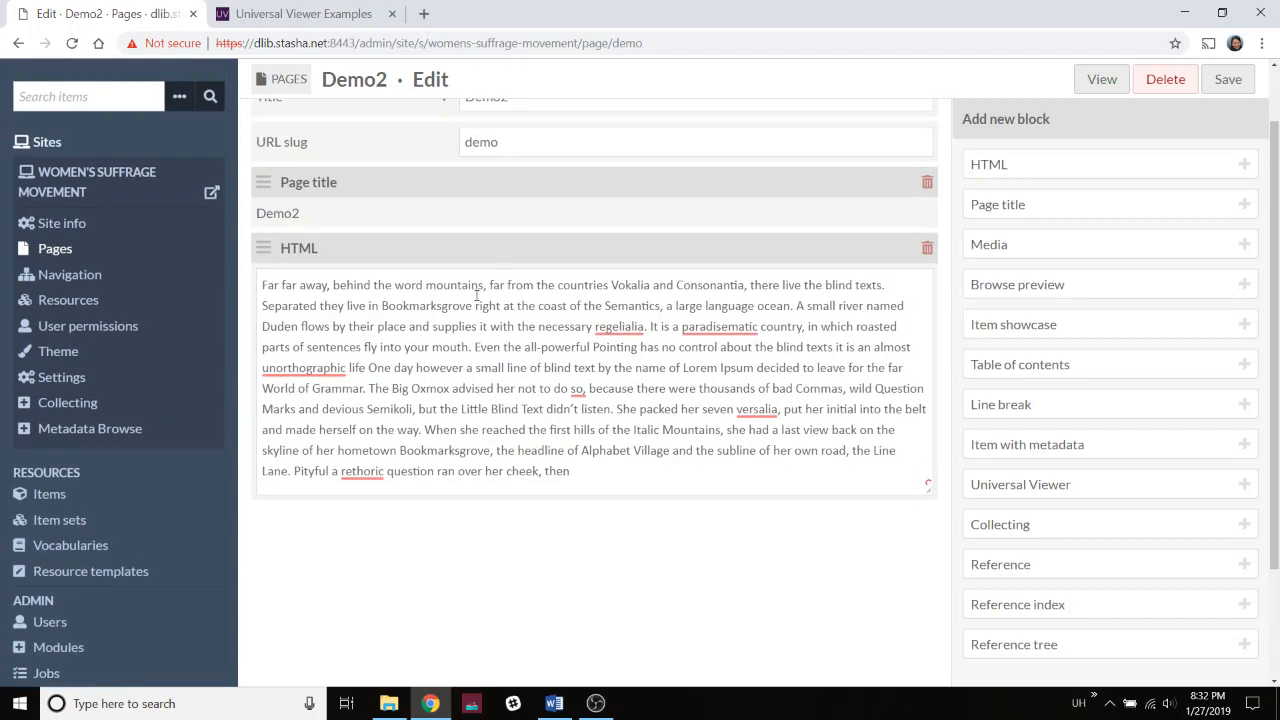
click(470, 295)
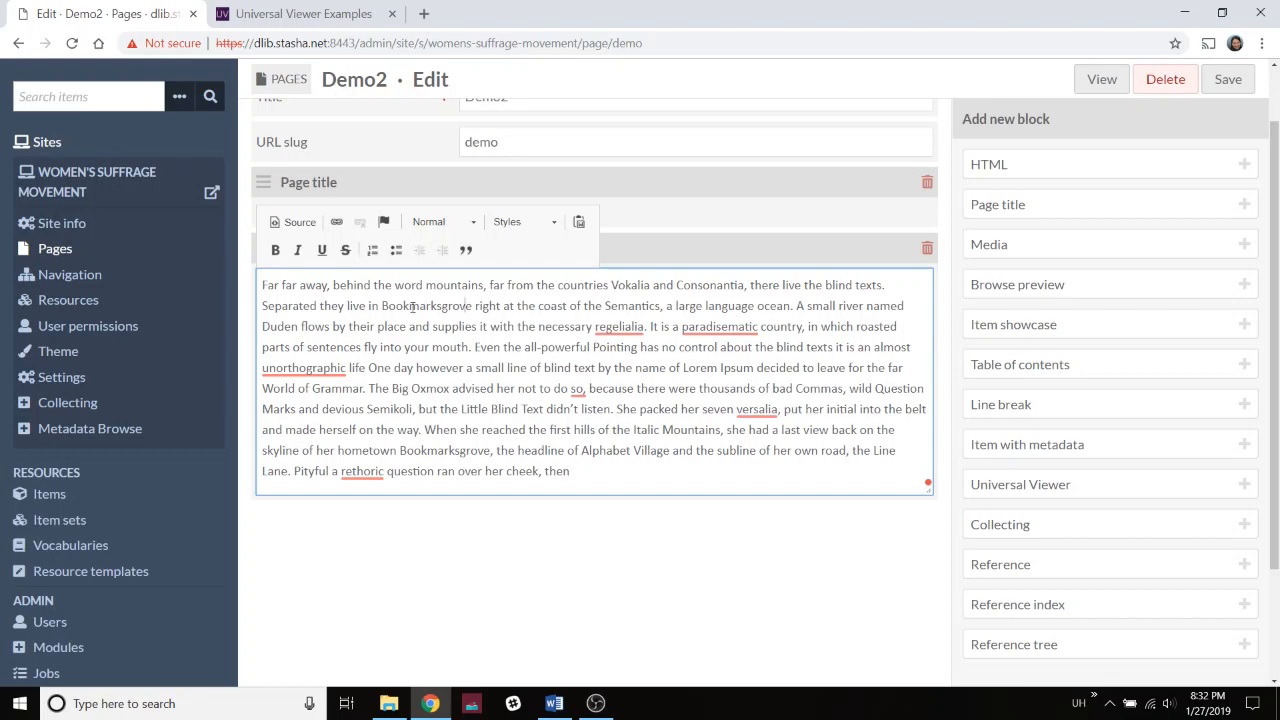
click(298, 224)
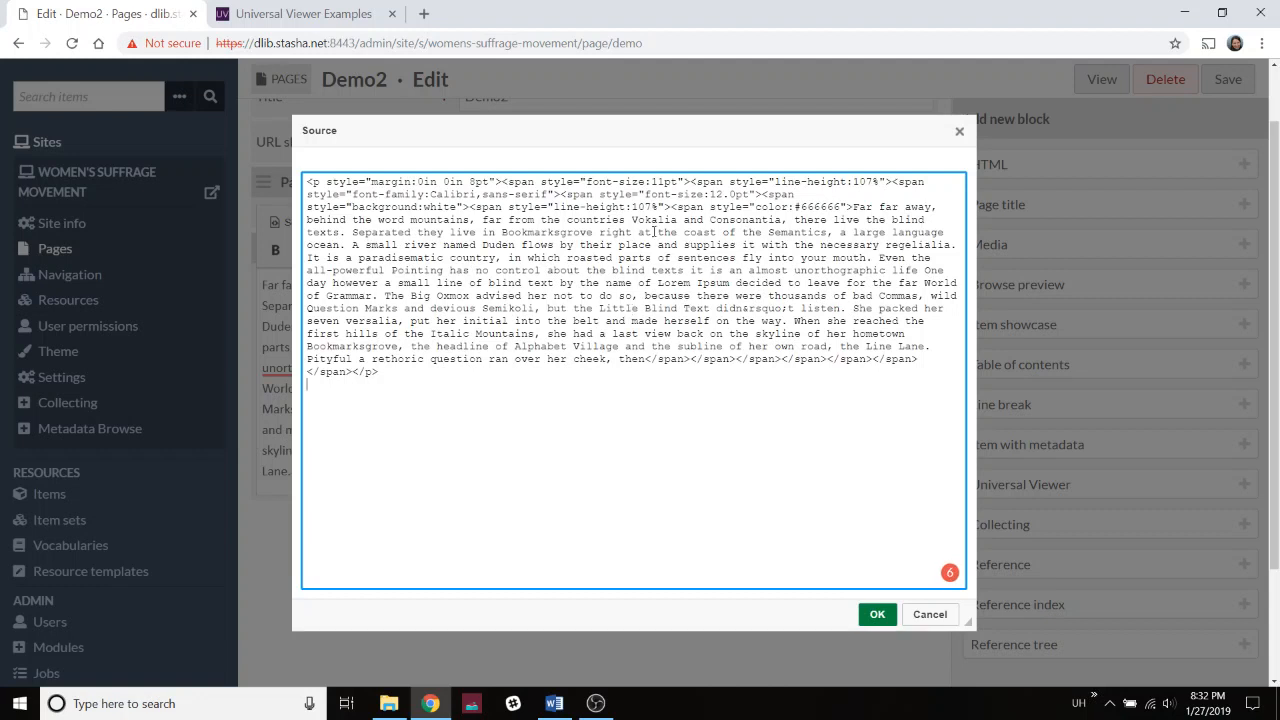
click(930, 615)
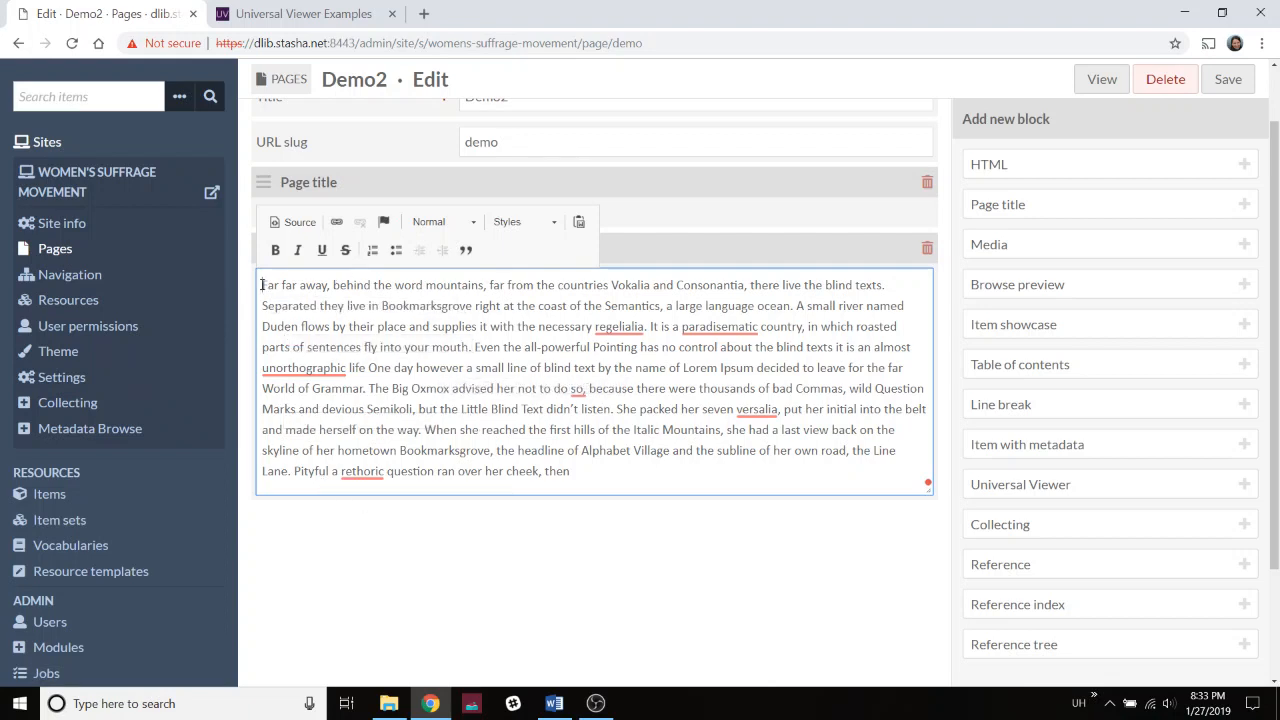
Try to insert a link to an anchor in the text with the display text "Chapter 1", discarding the entries.
click(334, 221)
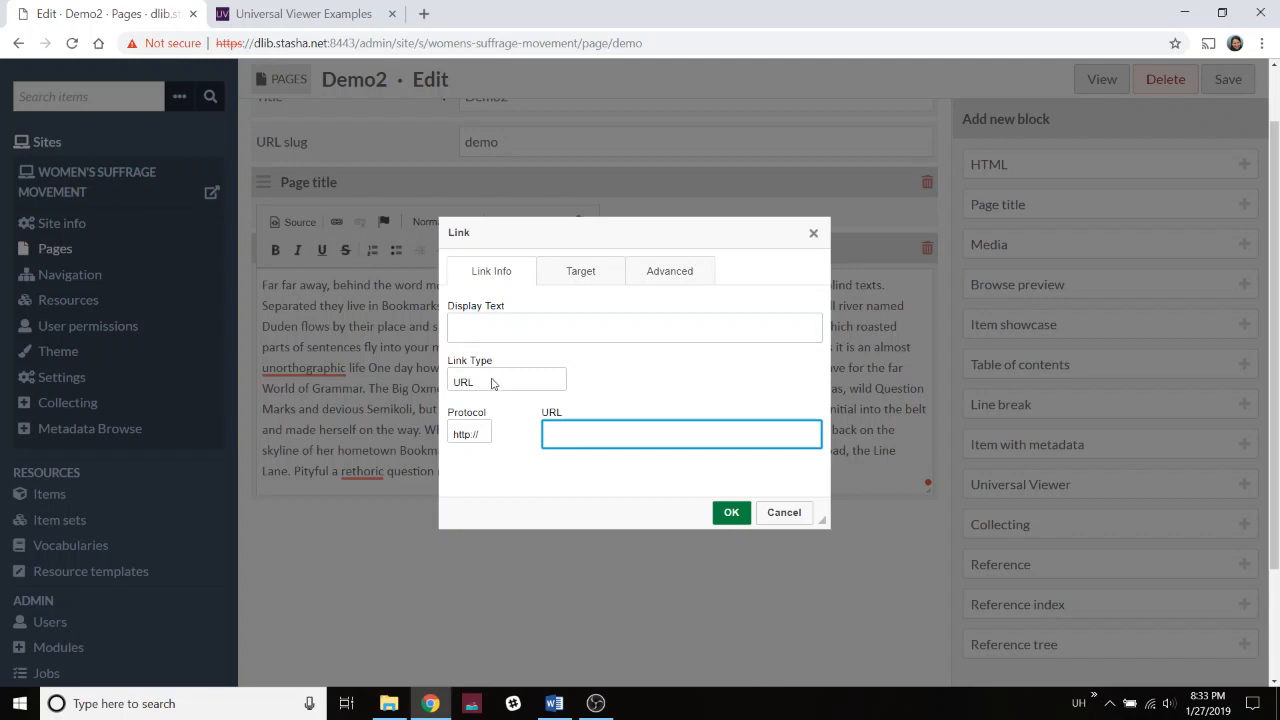
click(505, 320)
text(Chapter 1)
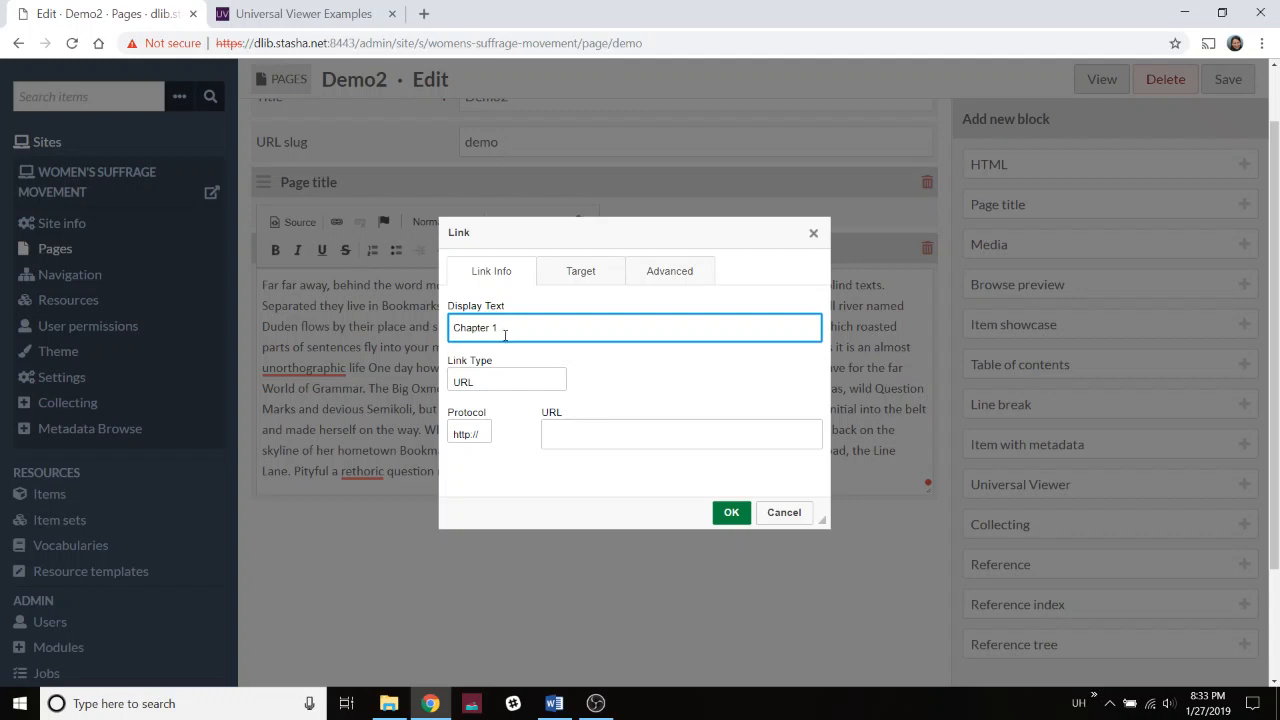
click(490, 381)
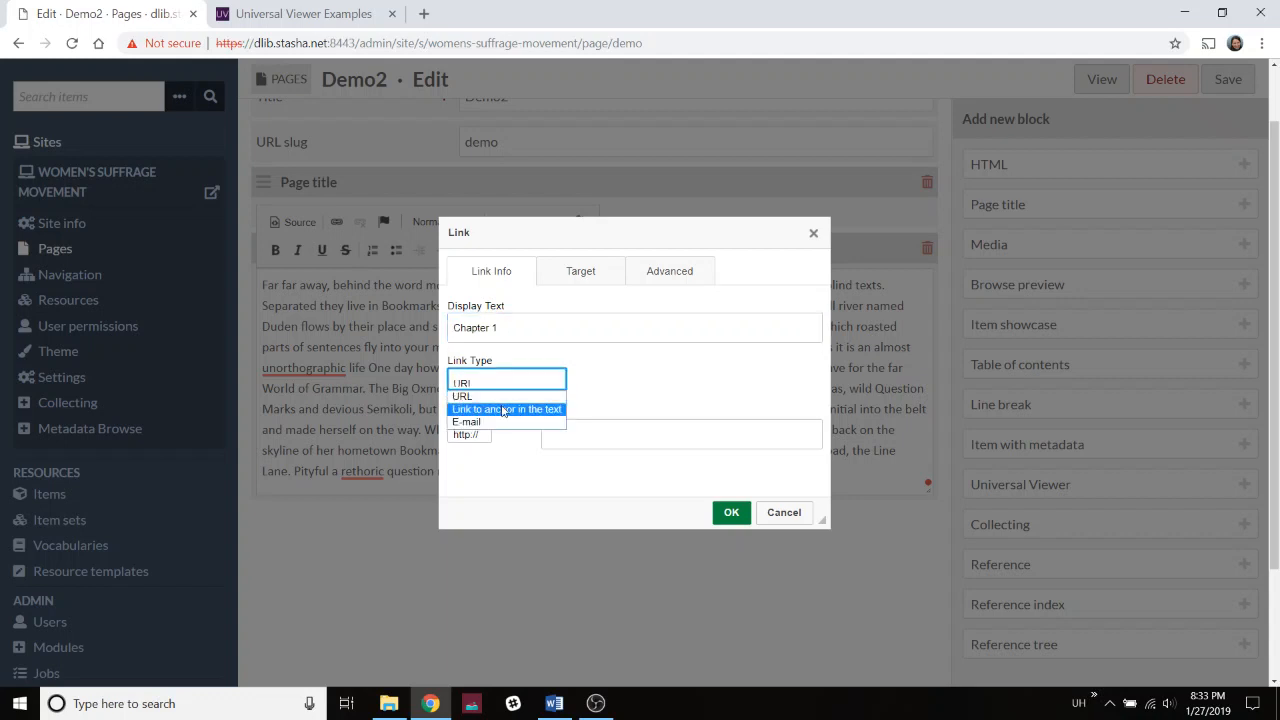
click(503, 411)
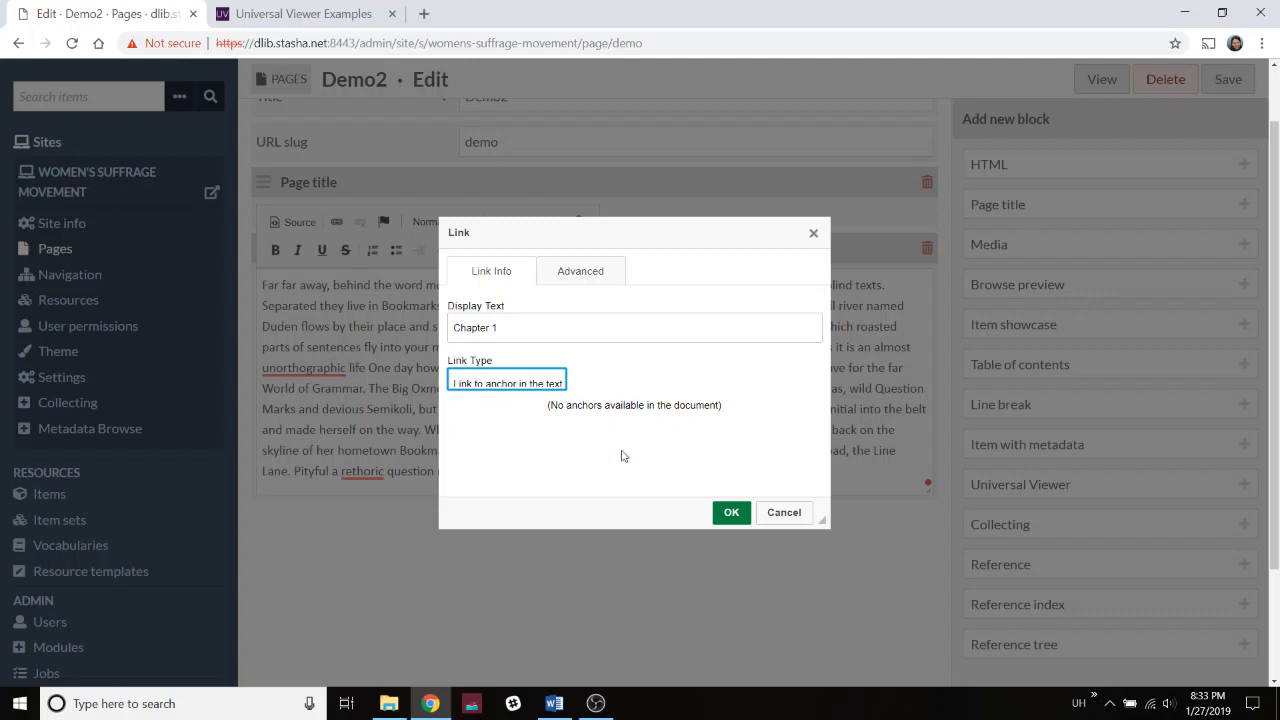
click(777, 514)
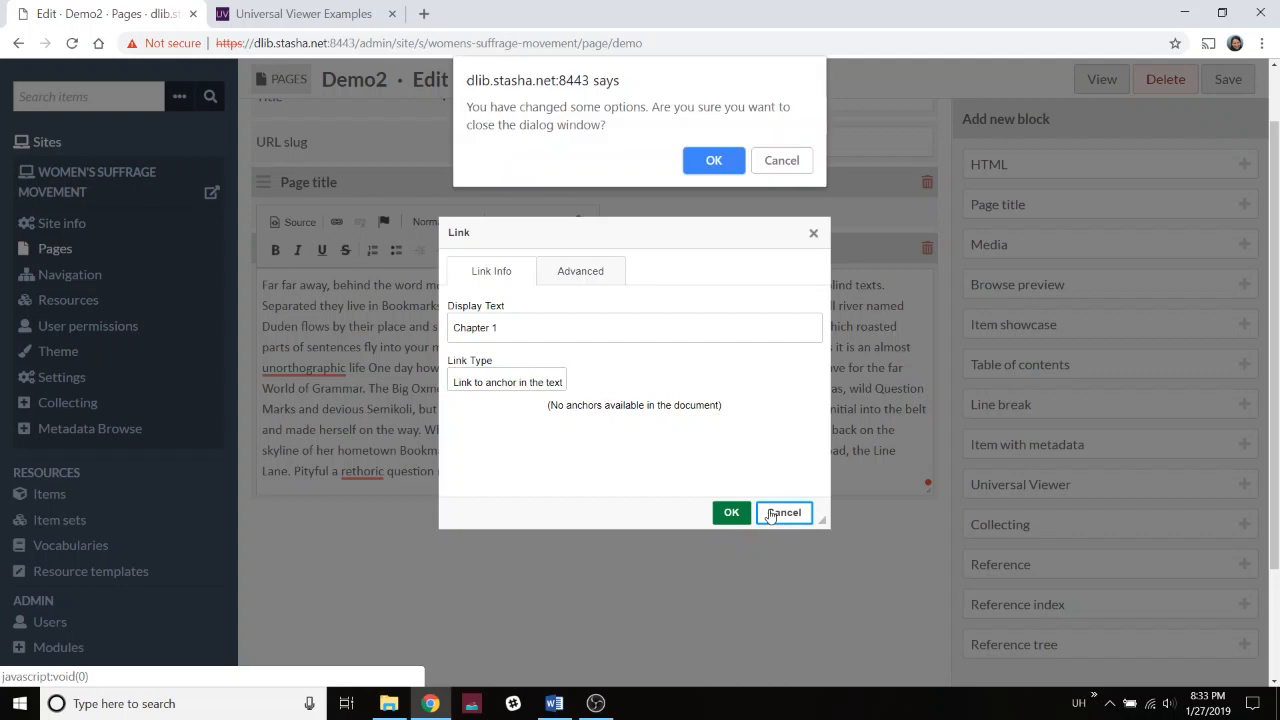
click(726, 163)
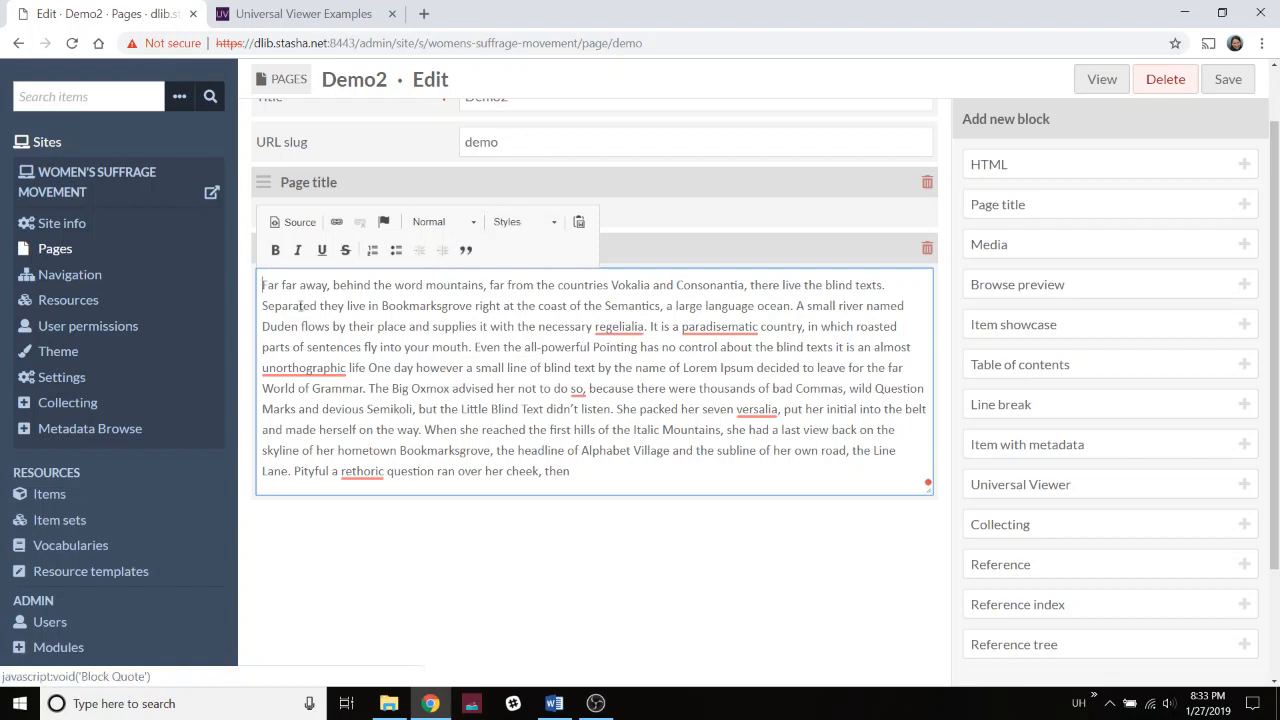
Review the available paragraph formats and text styles for the HTML block without applying any.
click(476, 230)
scroll(478, 318, down, 3)
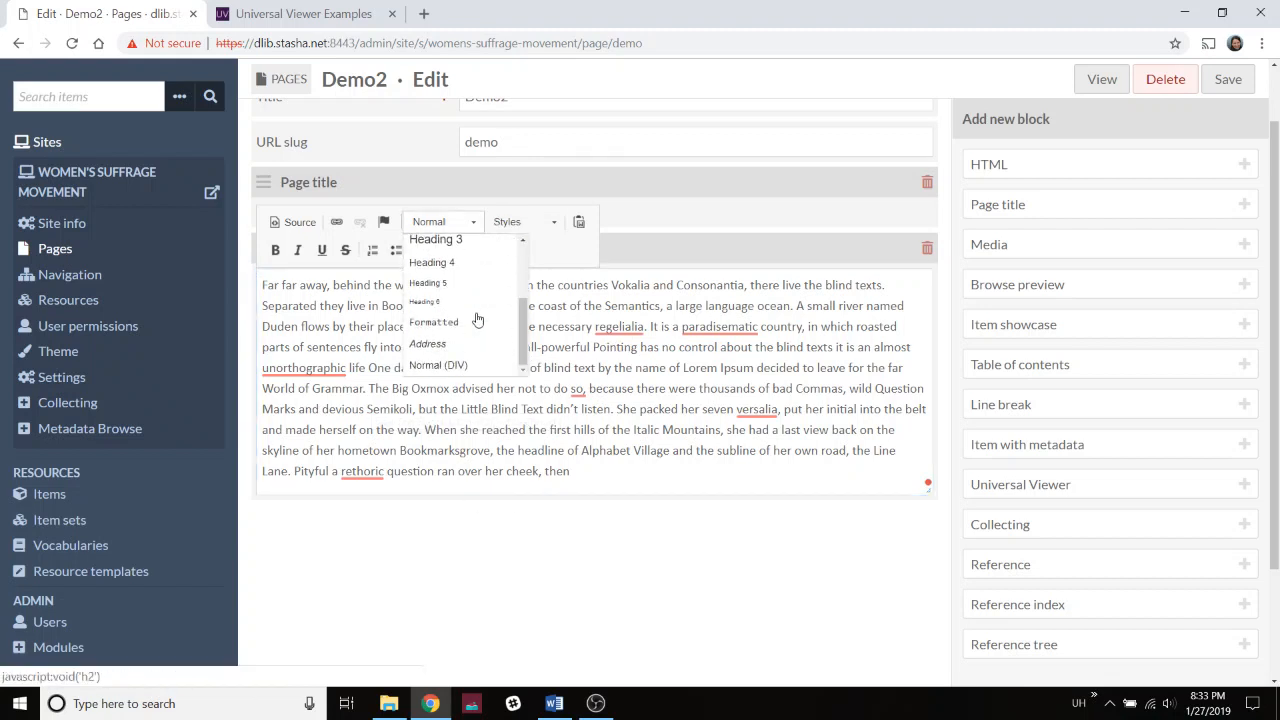
click(524, 222)
scroll(535, 325, down, 2)
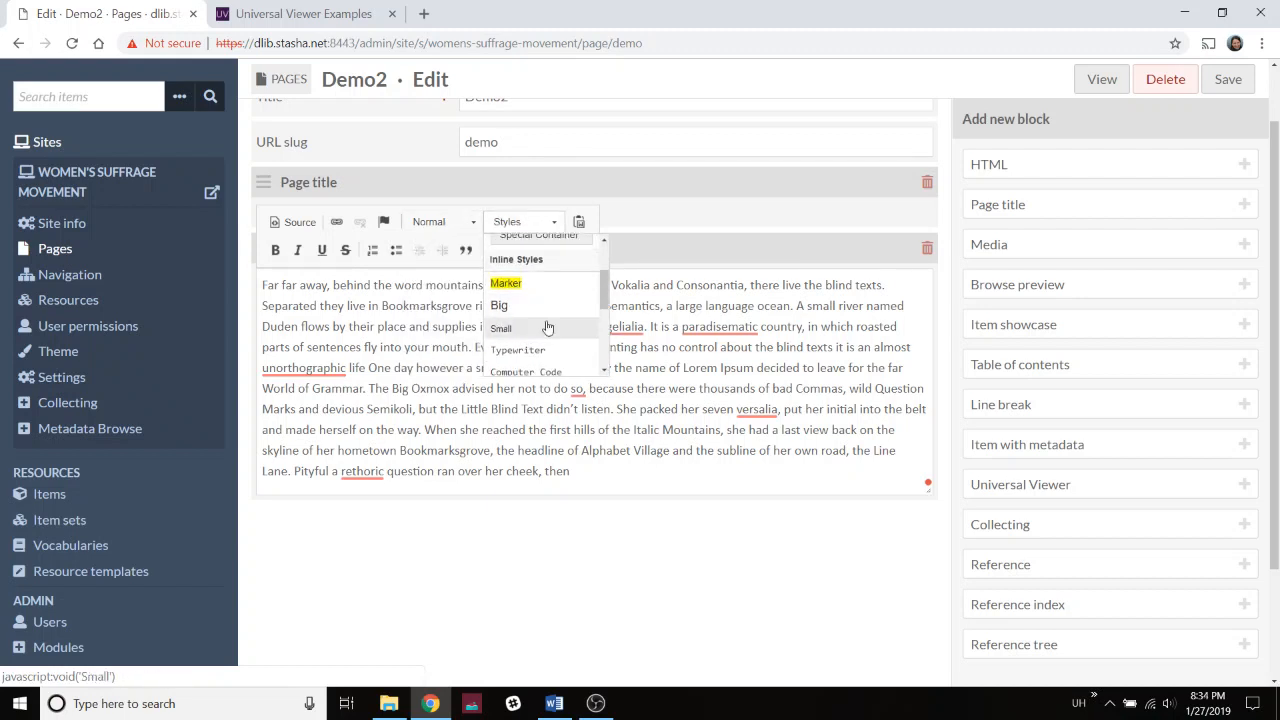
scroll(530, 320, down, 4)
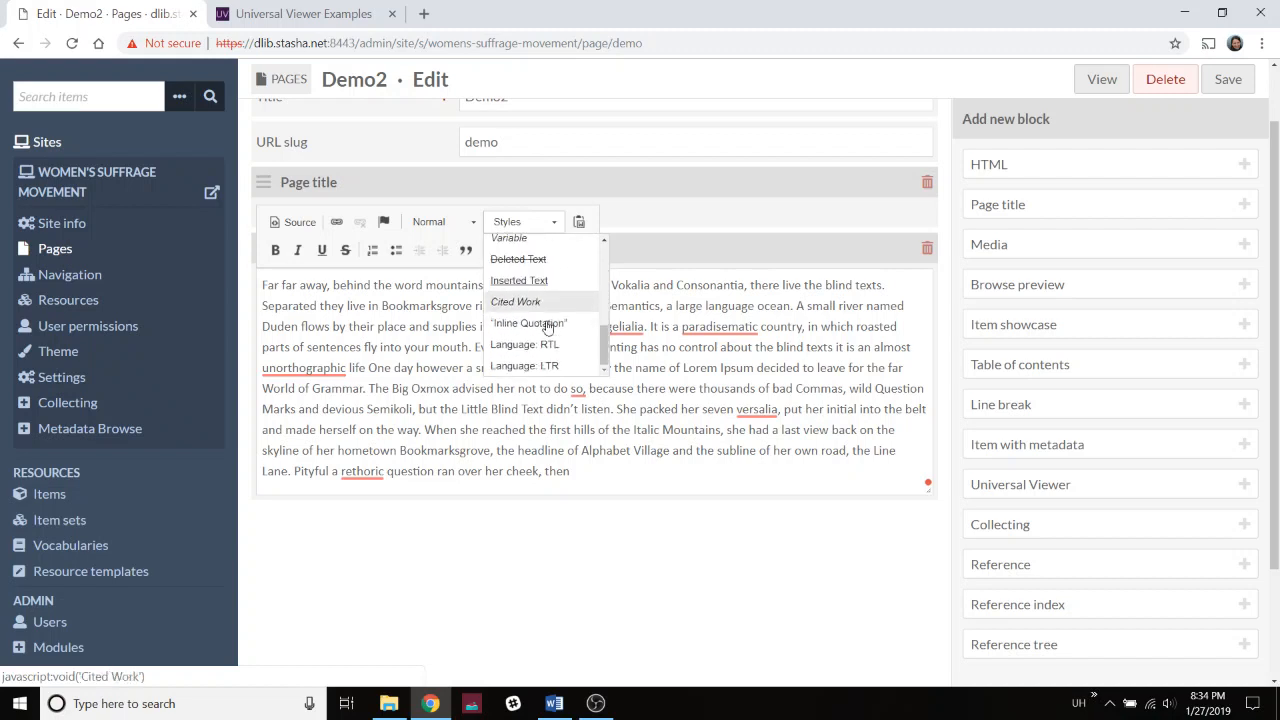
scroll(545, 325, down, 1)
click(655, 280)
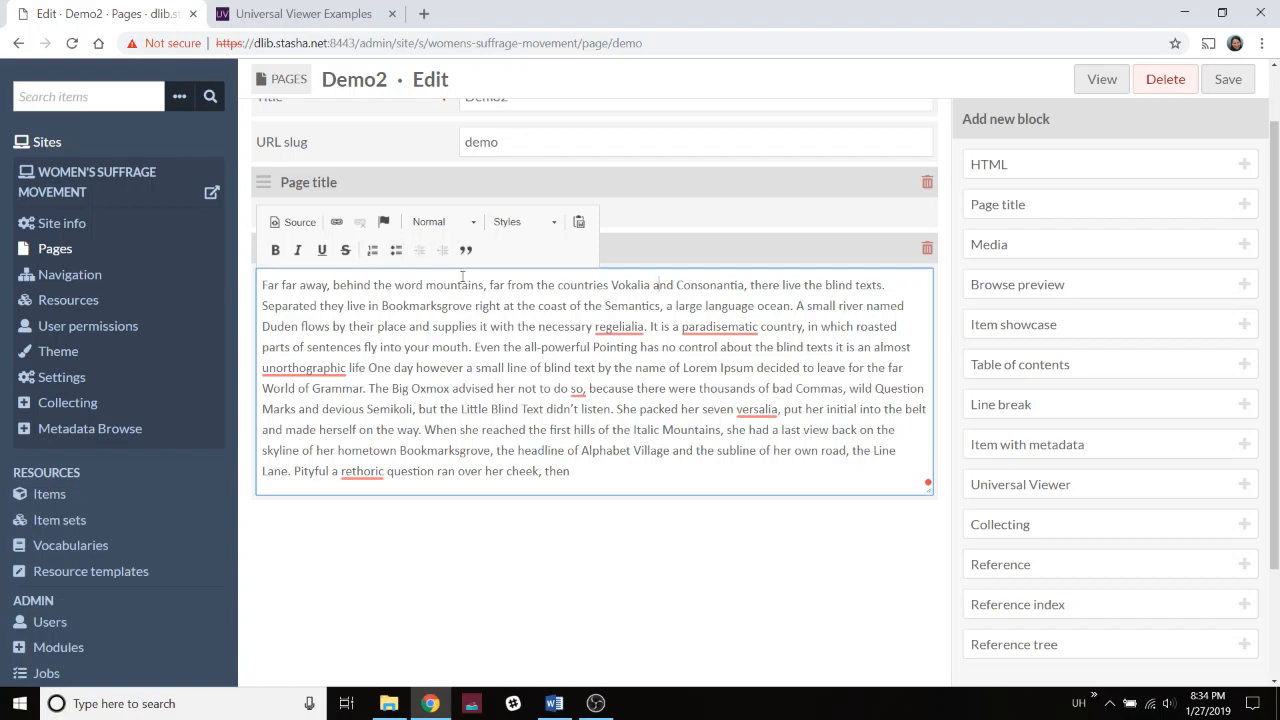
Save the page and add a Media block that attaches the Suffrage envoys from San Francisco item with the caption "laskdfjal;s".
click(1228, 80)
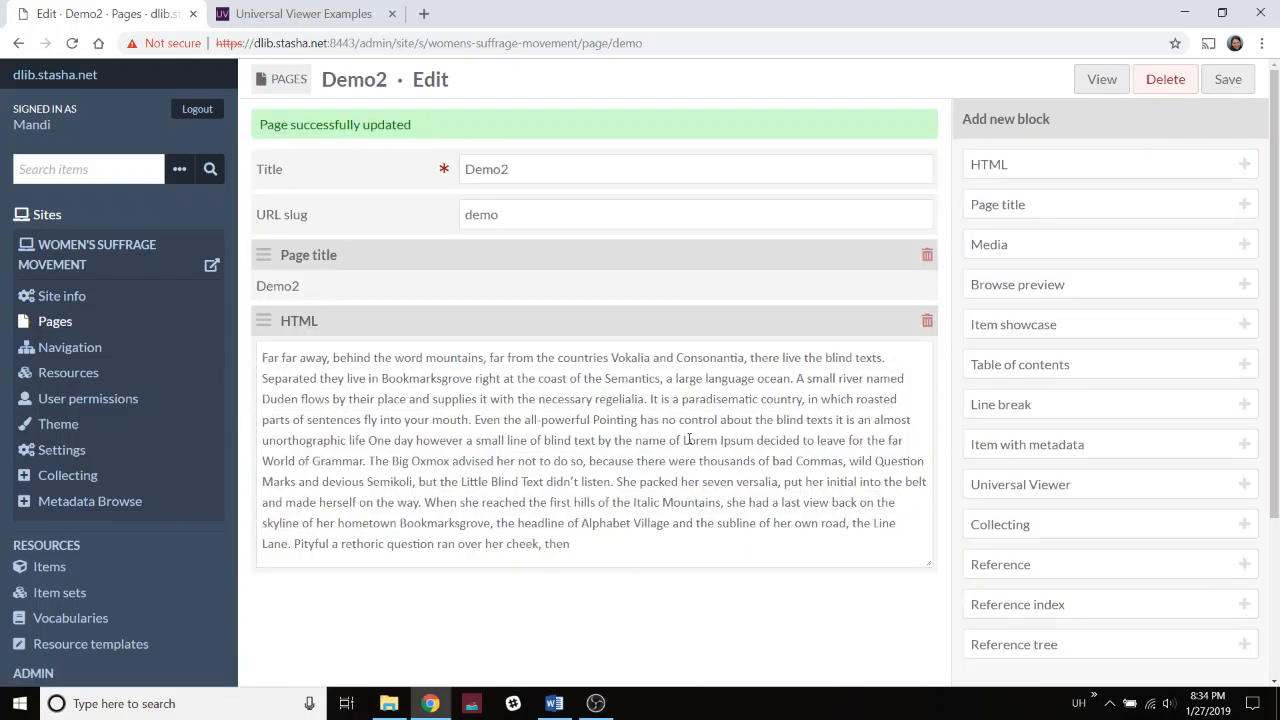
click(1014, 249)
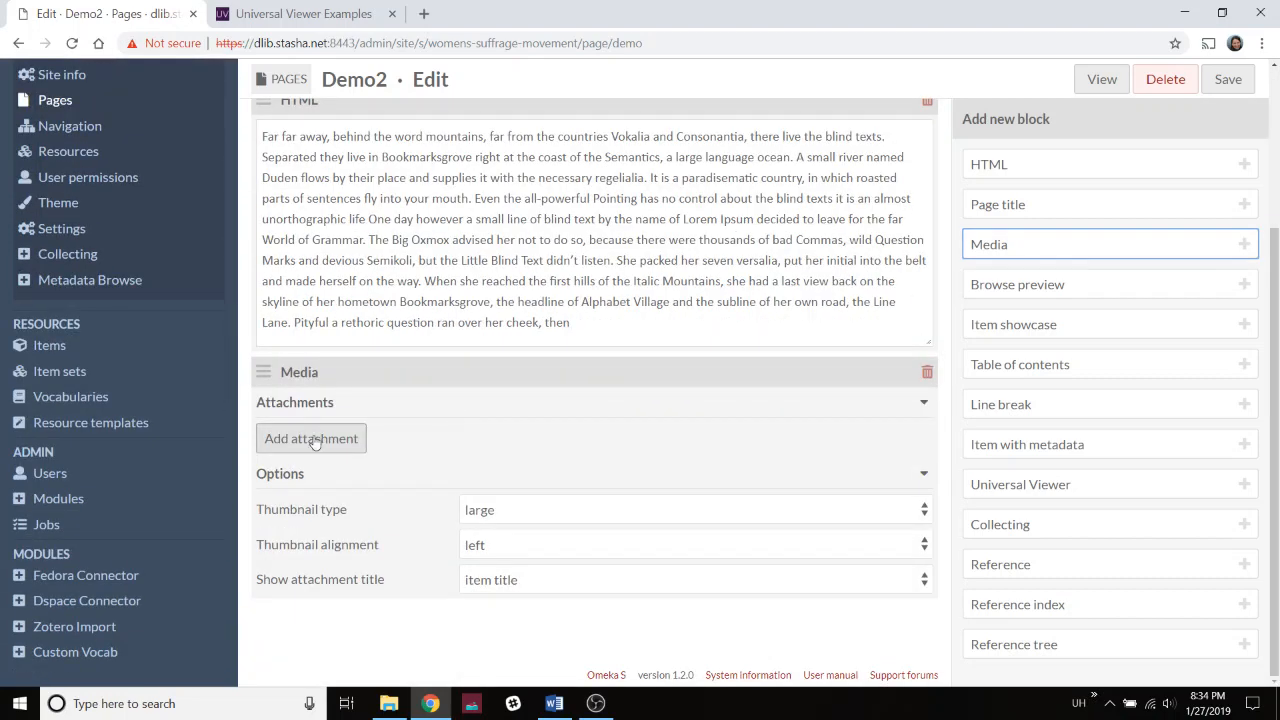
click(313, 440)
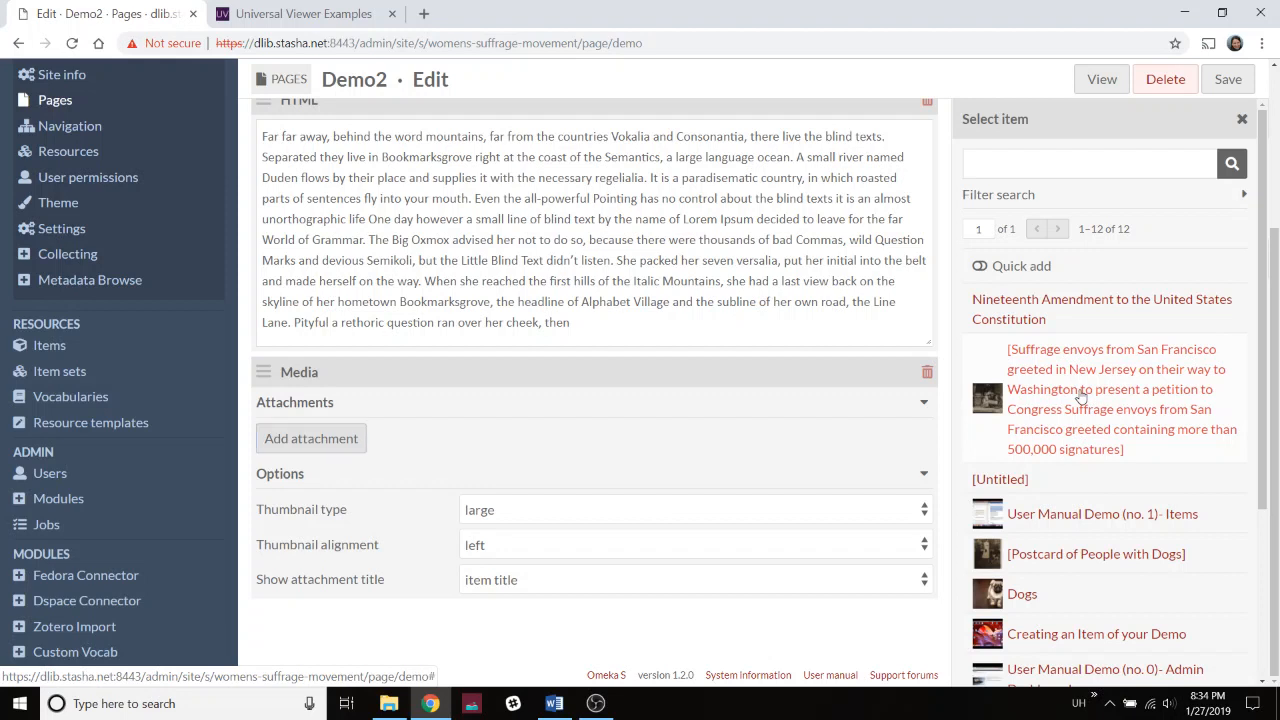
click(1080, 397)
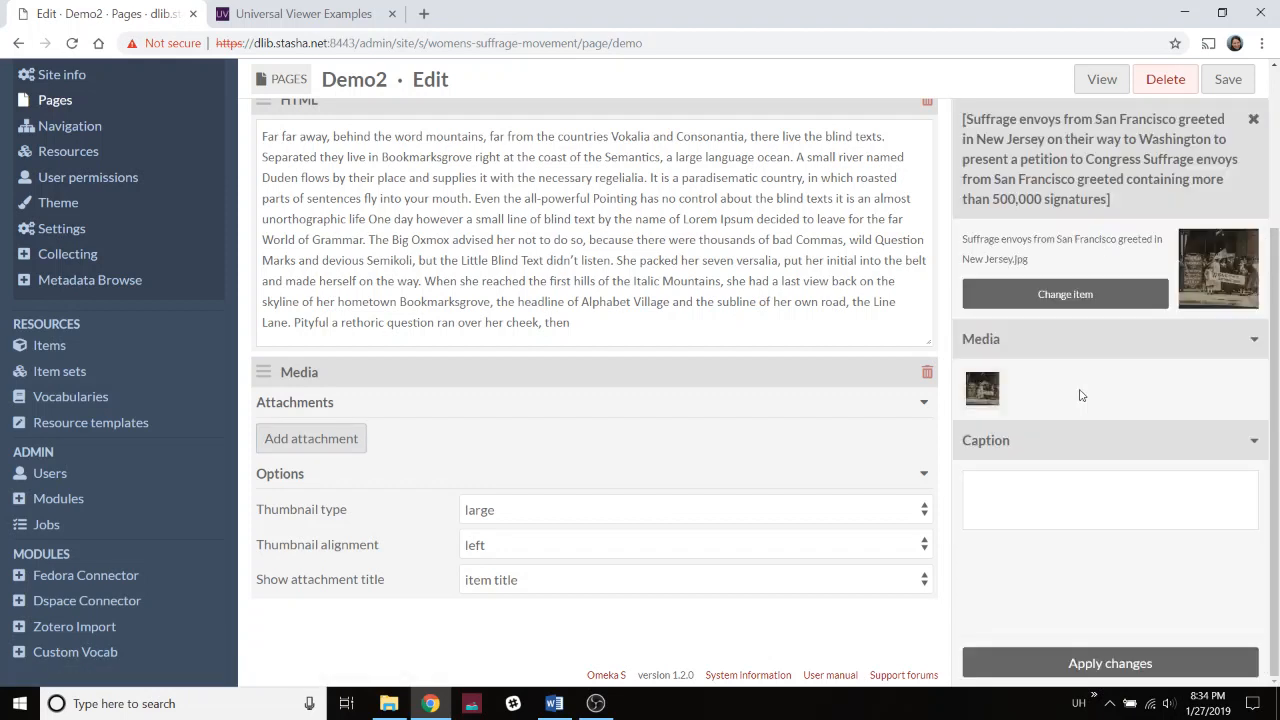
click(1052, 491)
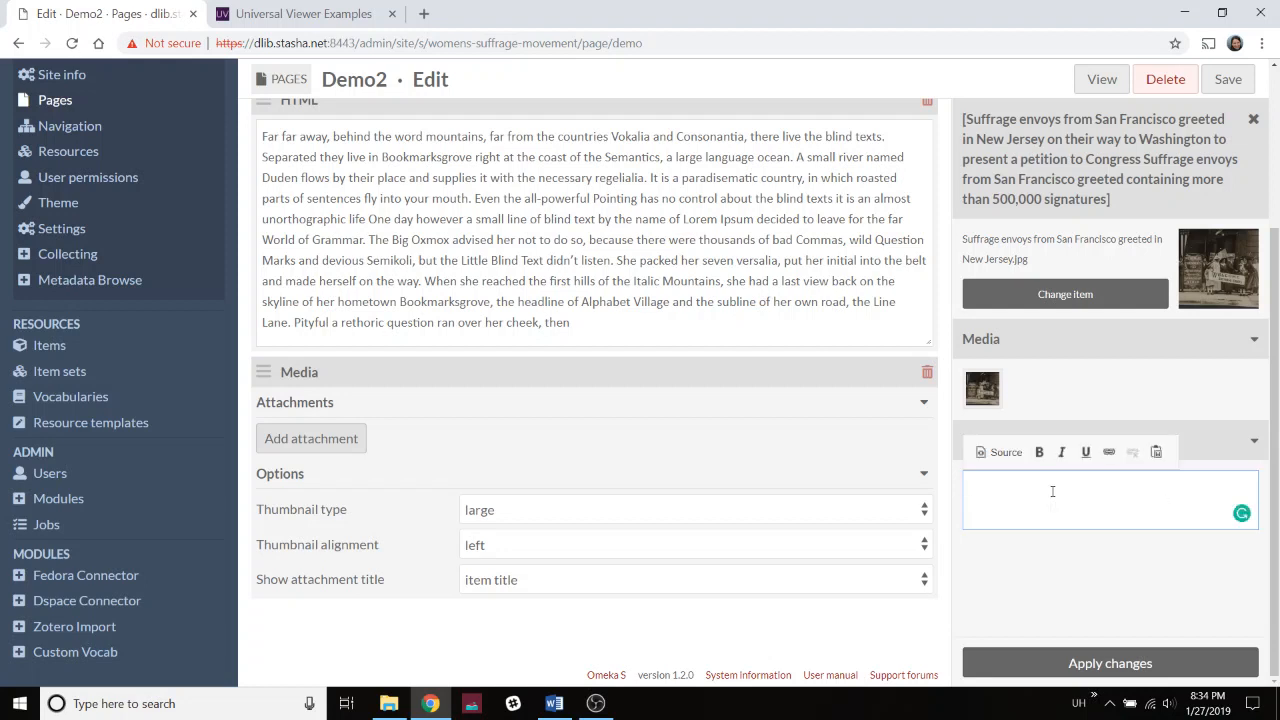
text(laskdfjal;s)
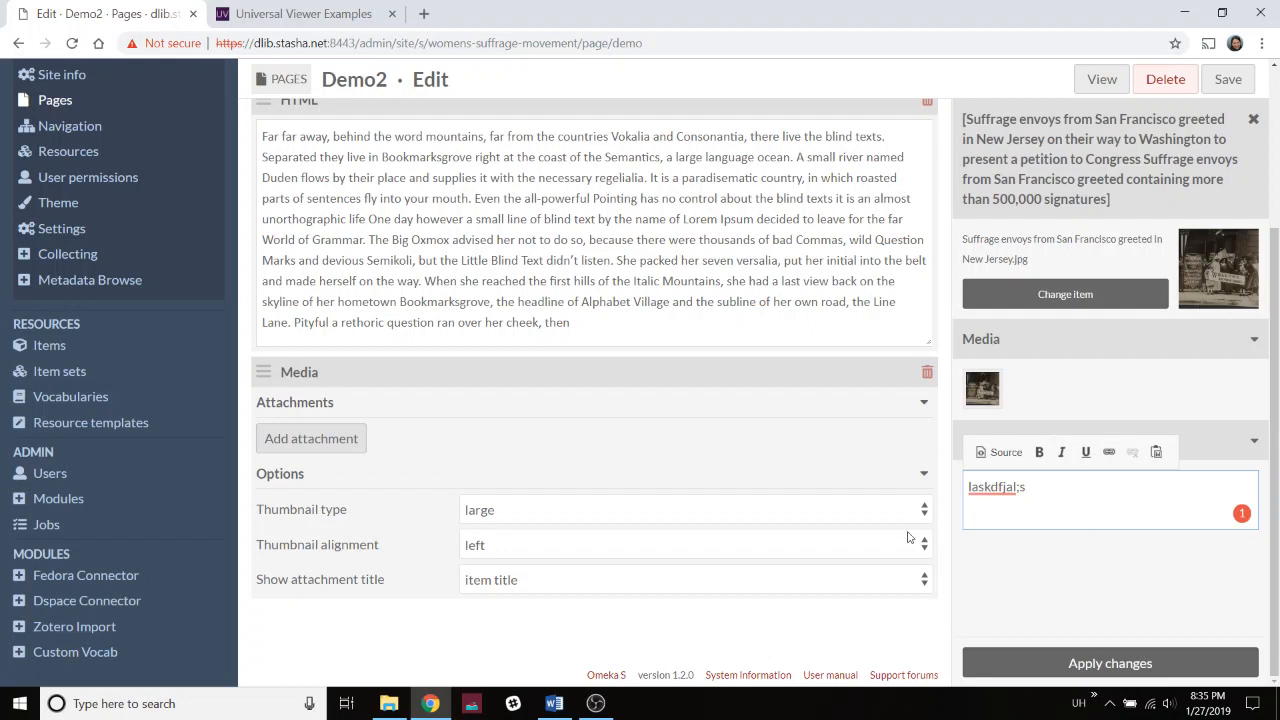
click(1141, 662)
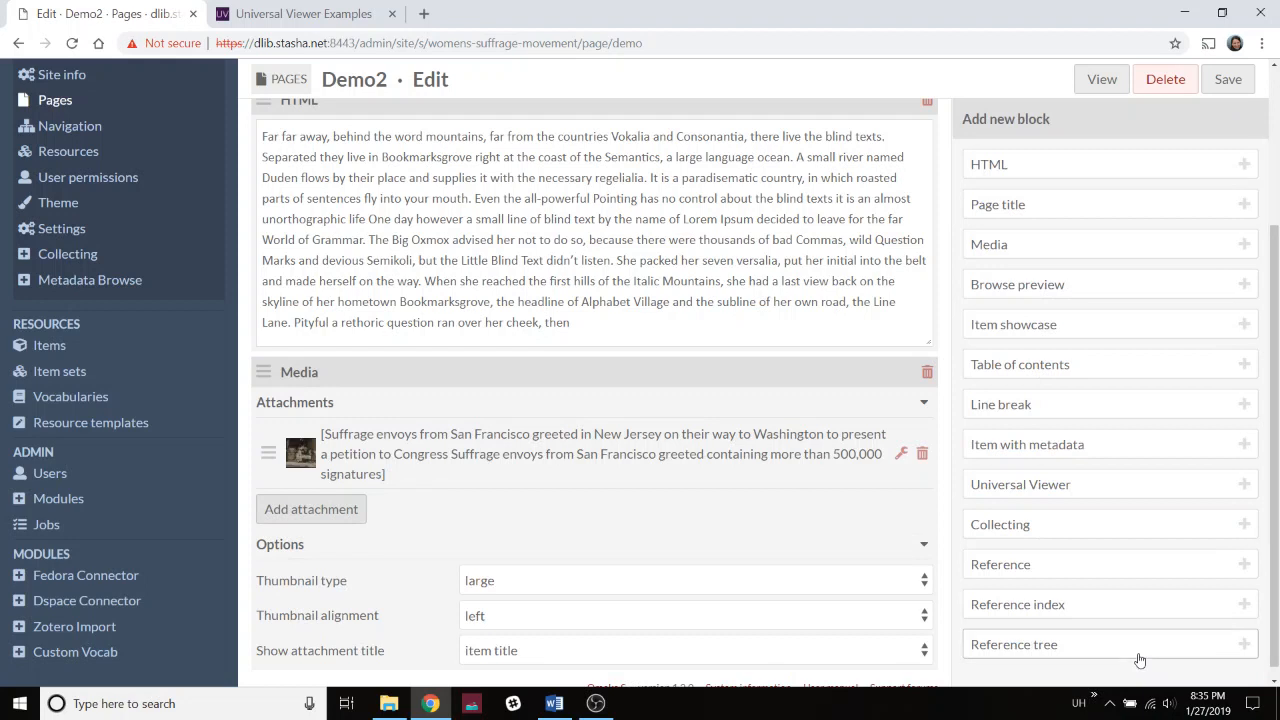
Set the Media block to large thumbnail type, left alignment and no title, save the page, and check it on the public site.
scroll(702, 532, down, 1)
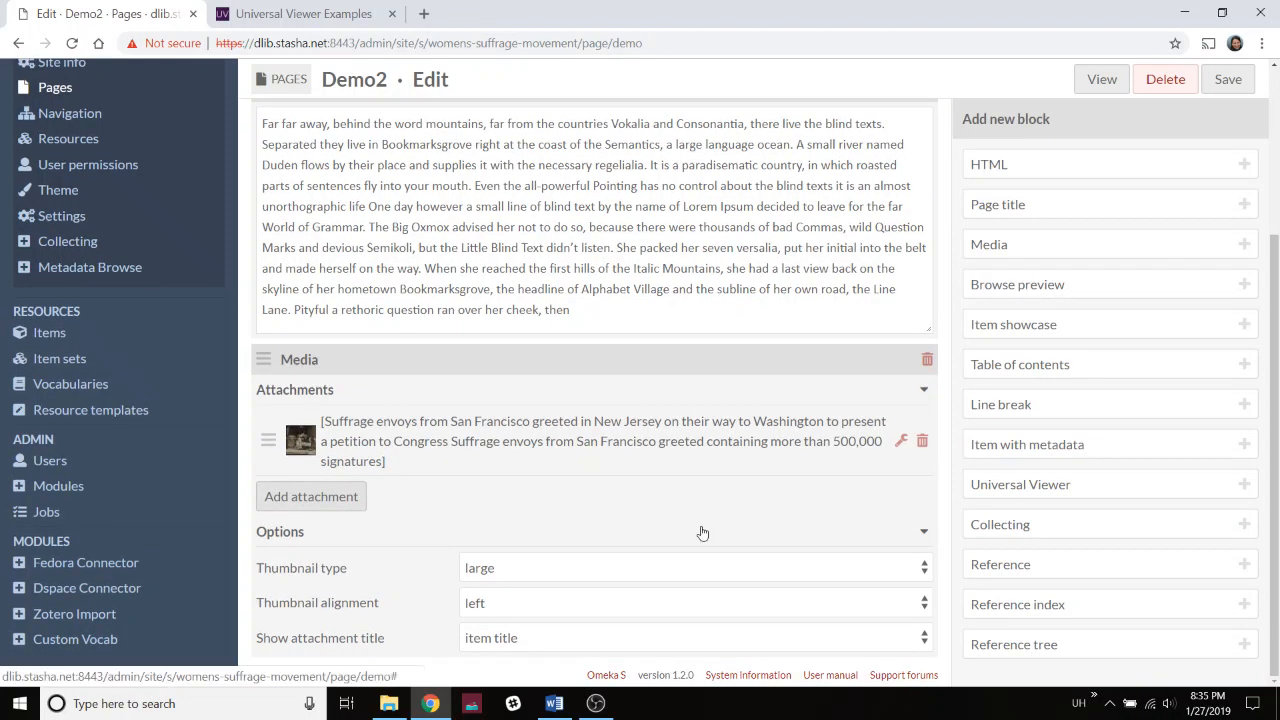
click(491, 570)
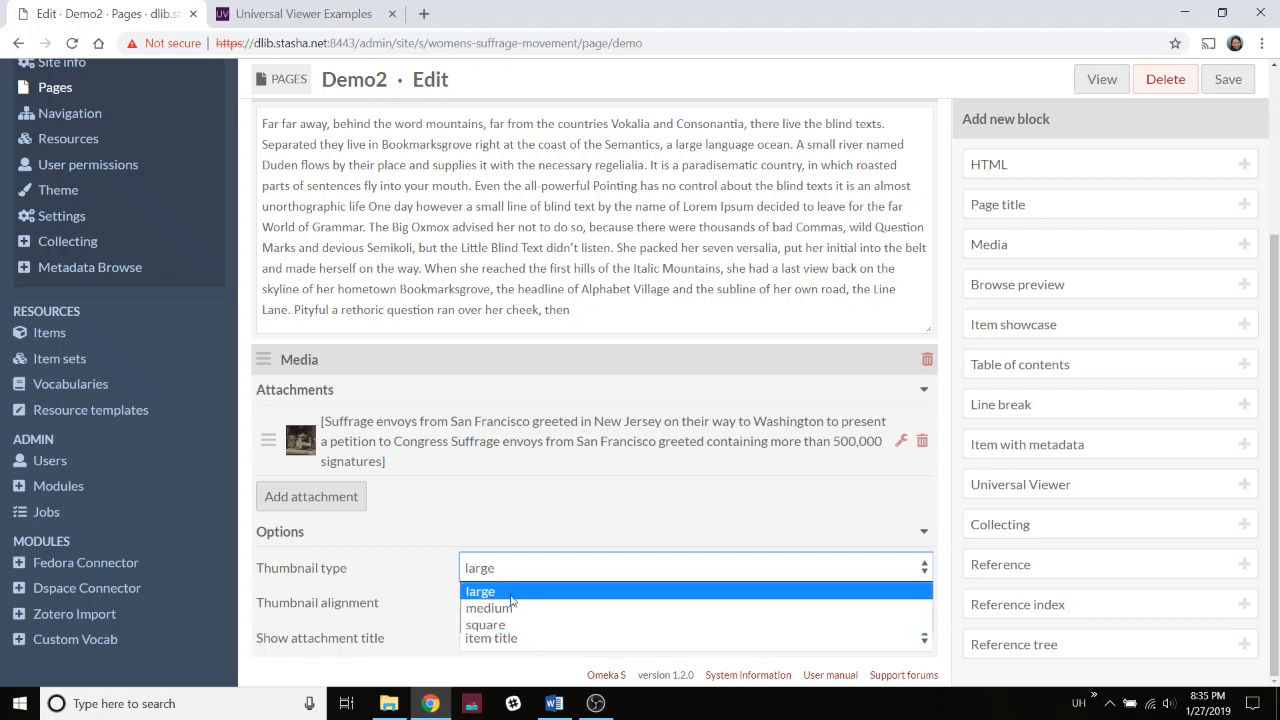
click(511, 597)
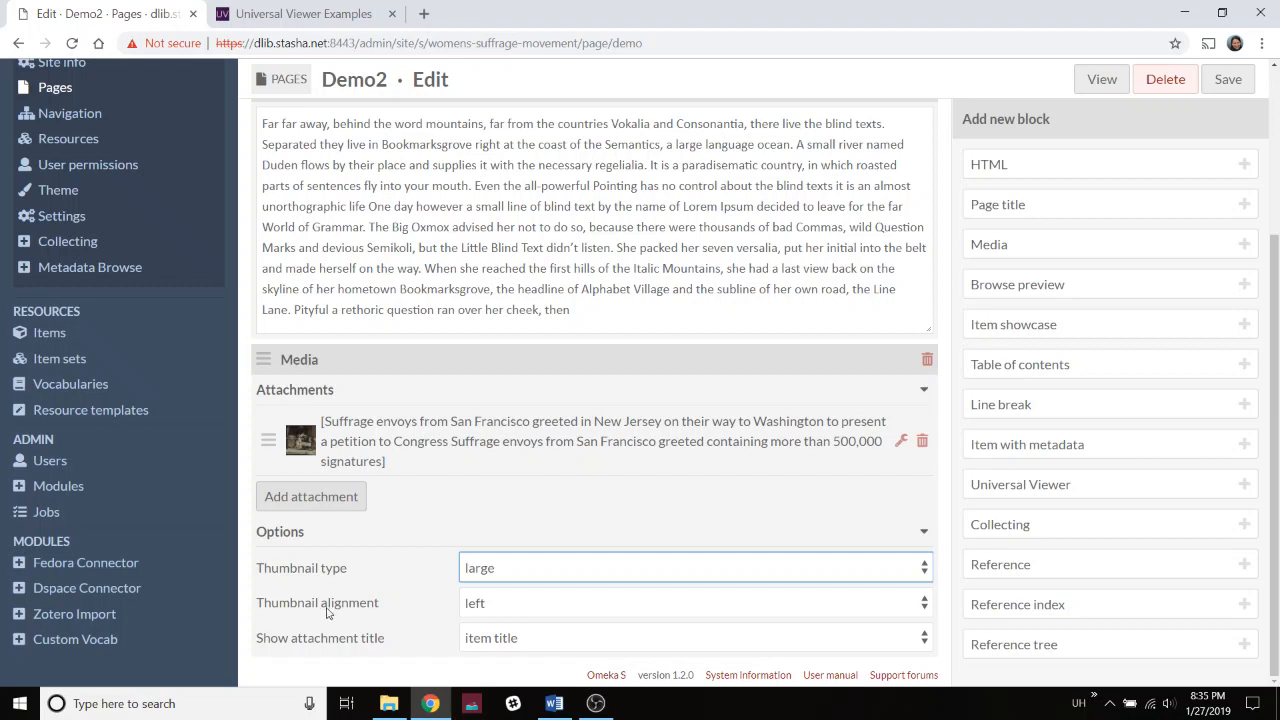
click(507, 604)
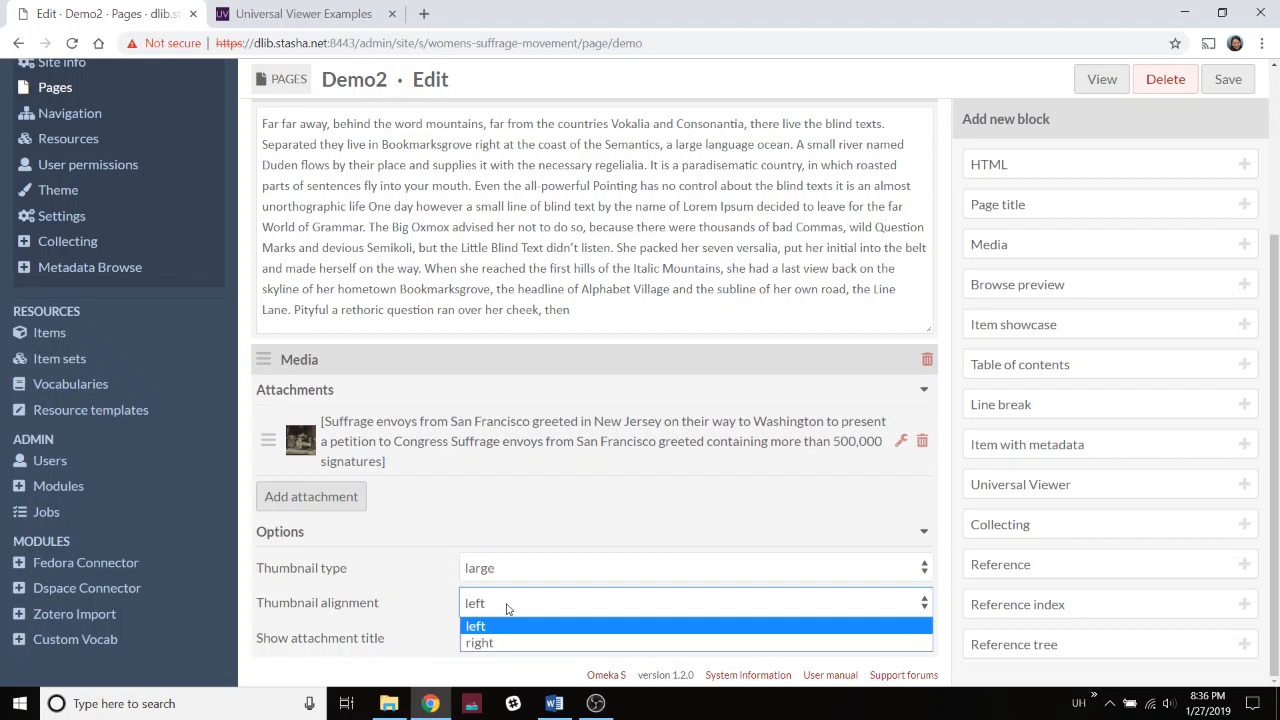
click(507, 608)
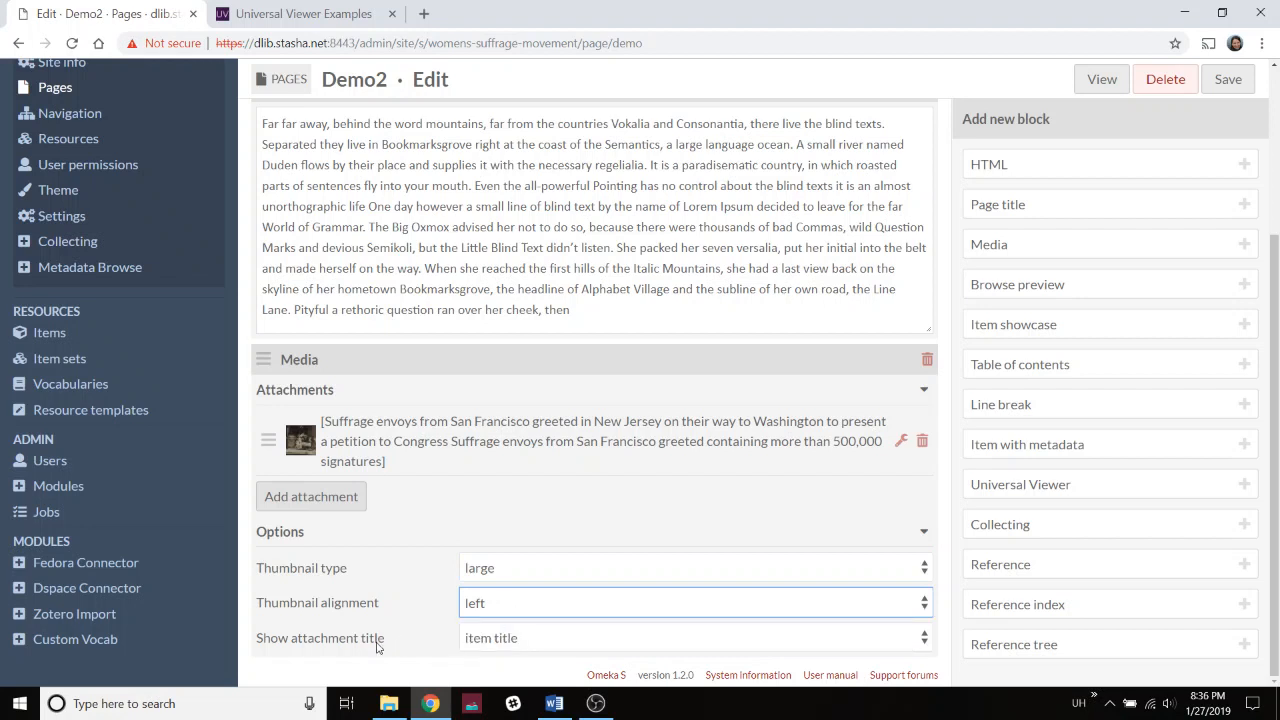
click(491, 643)
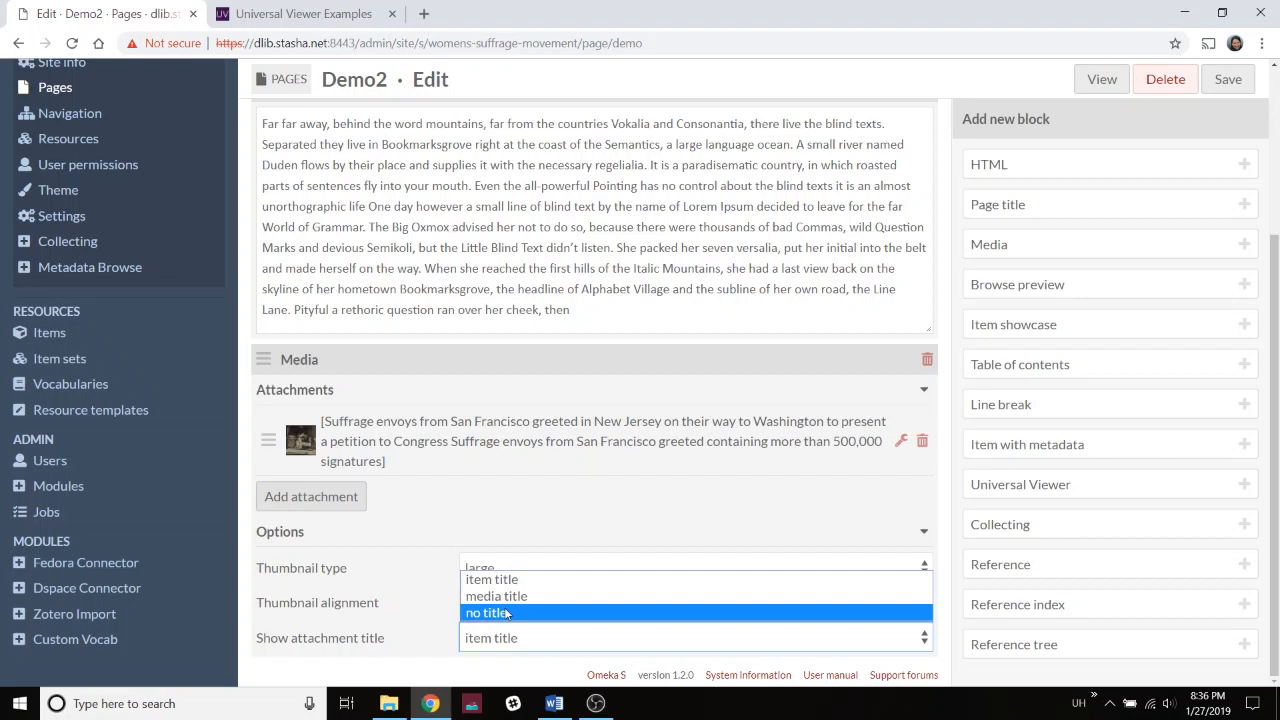
click(507, 614)
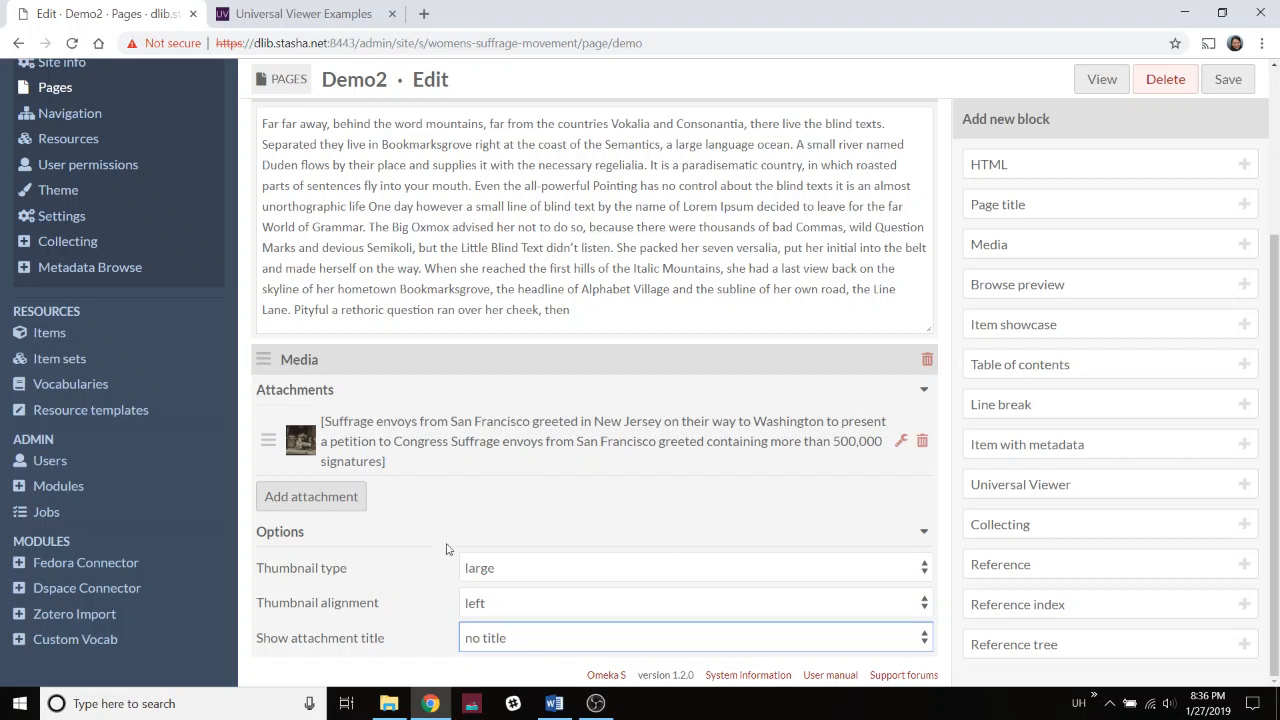
click(1232, 80)
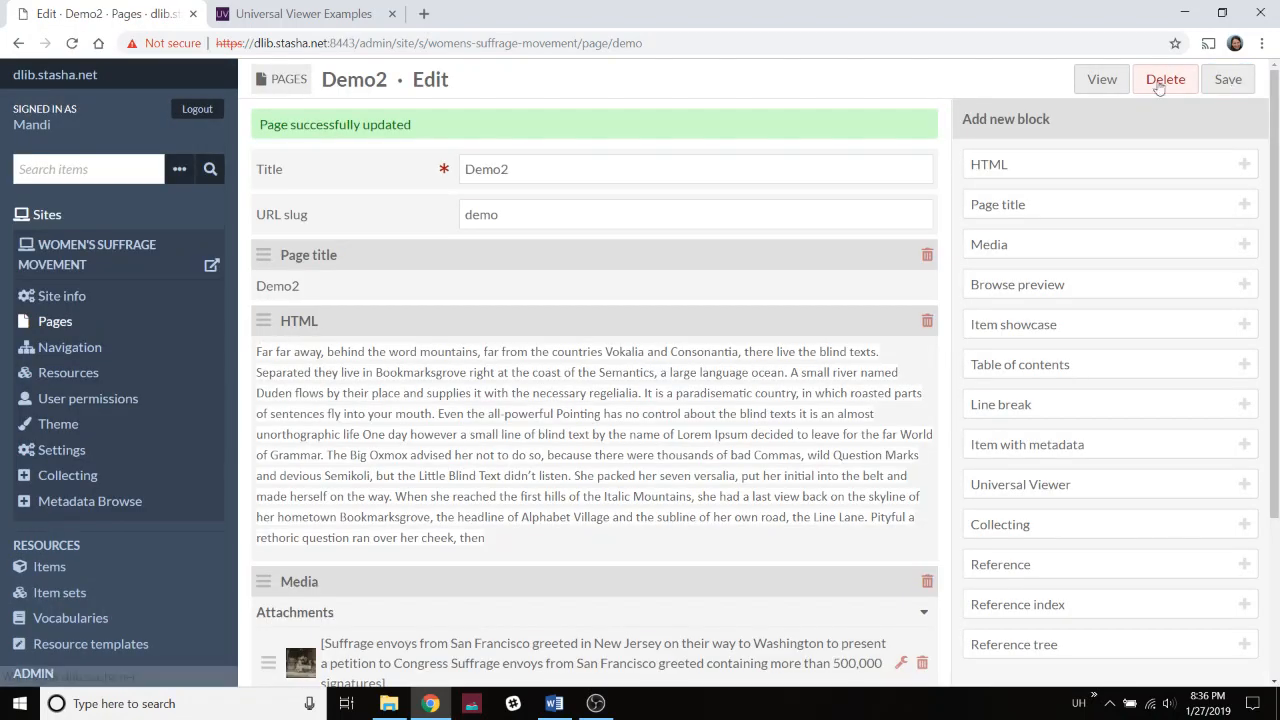
click(1100, 80)
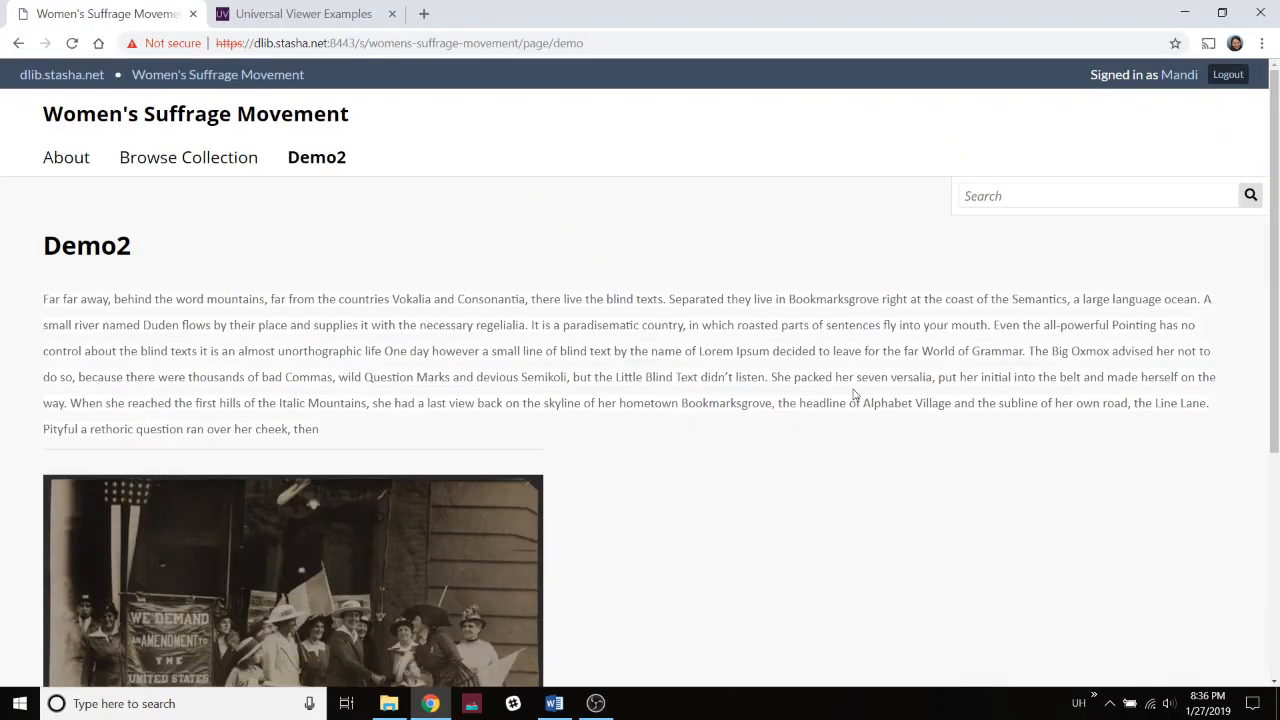
scroll(855, 395, down, 3)
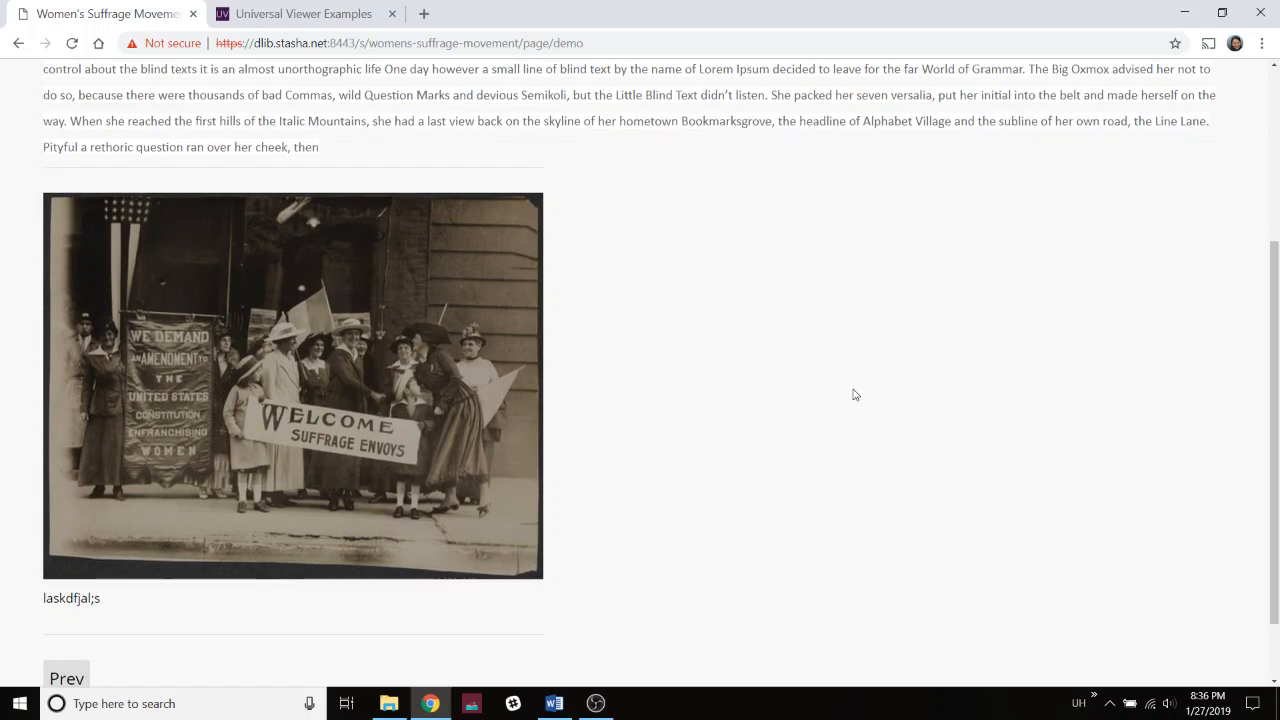
scroll(855, 395, up, 3)
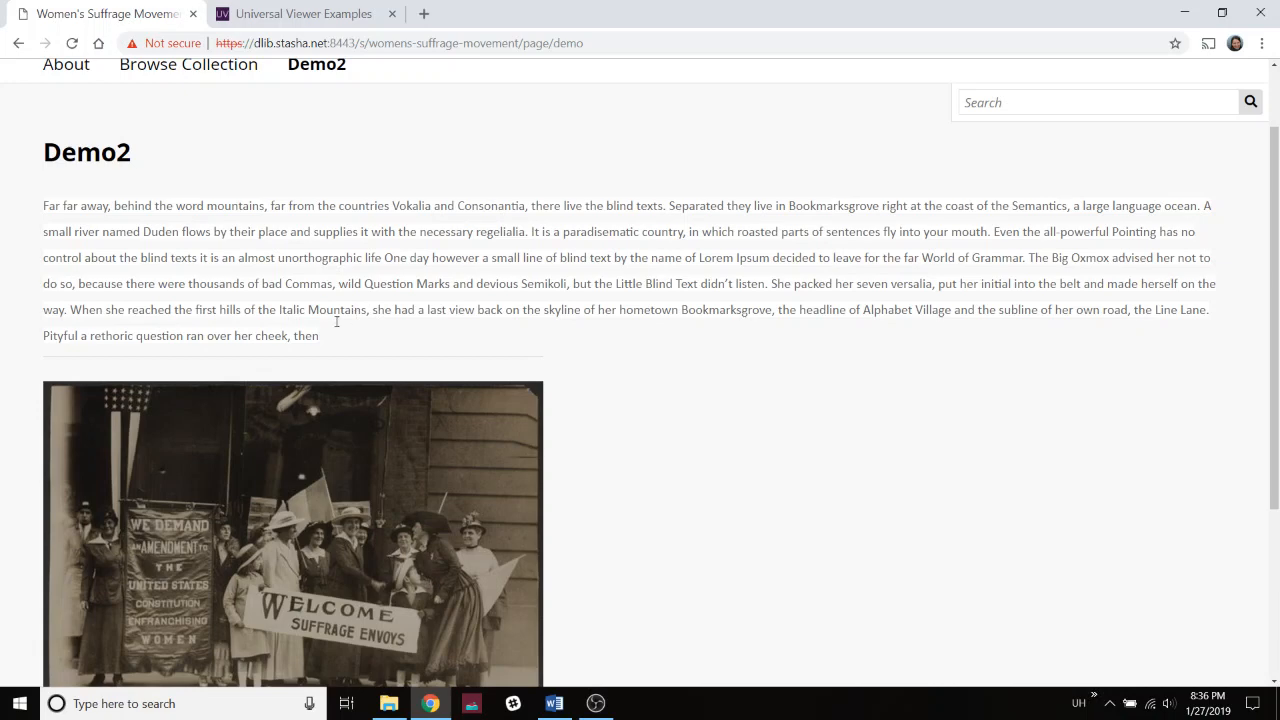
scroll(407, 355, down, 3)
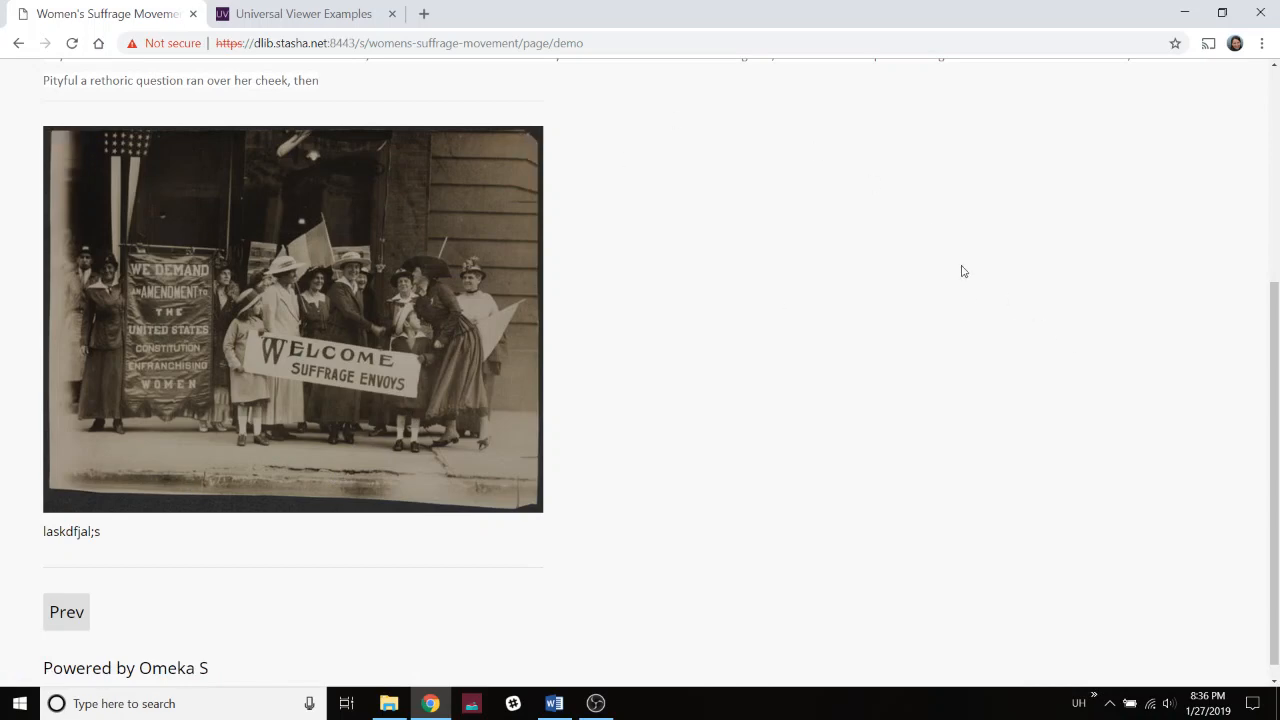
Return to the page editor, set the Media block's thumbnail type to medium, and save and view the public page.
click(18, 45)
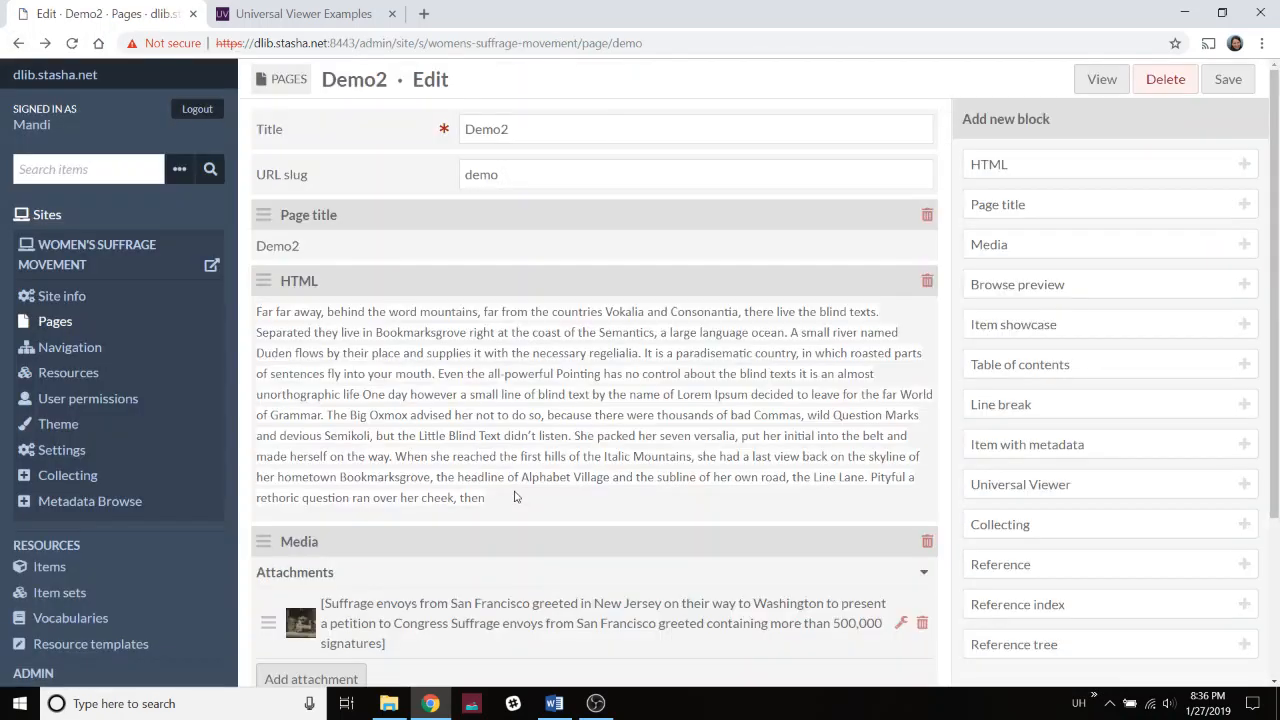
scroll(515, 497, down, 2)
click(530, 541)
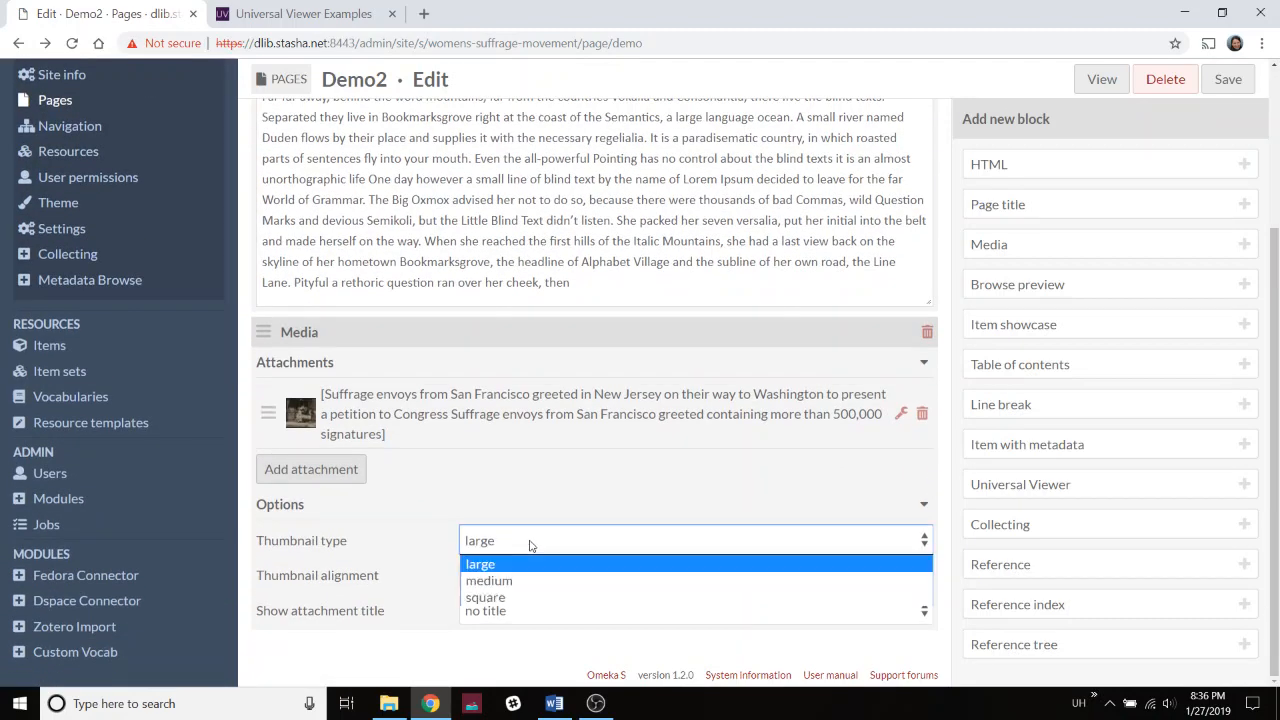
click(545, 581)
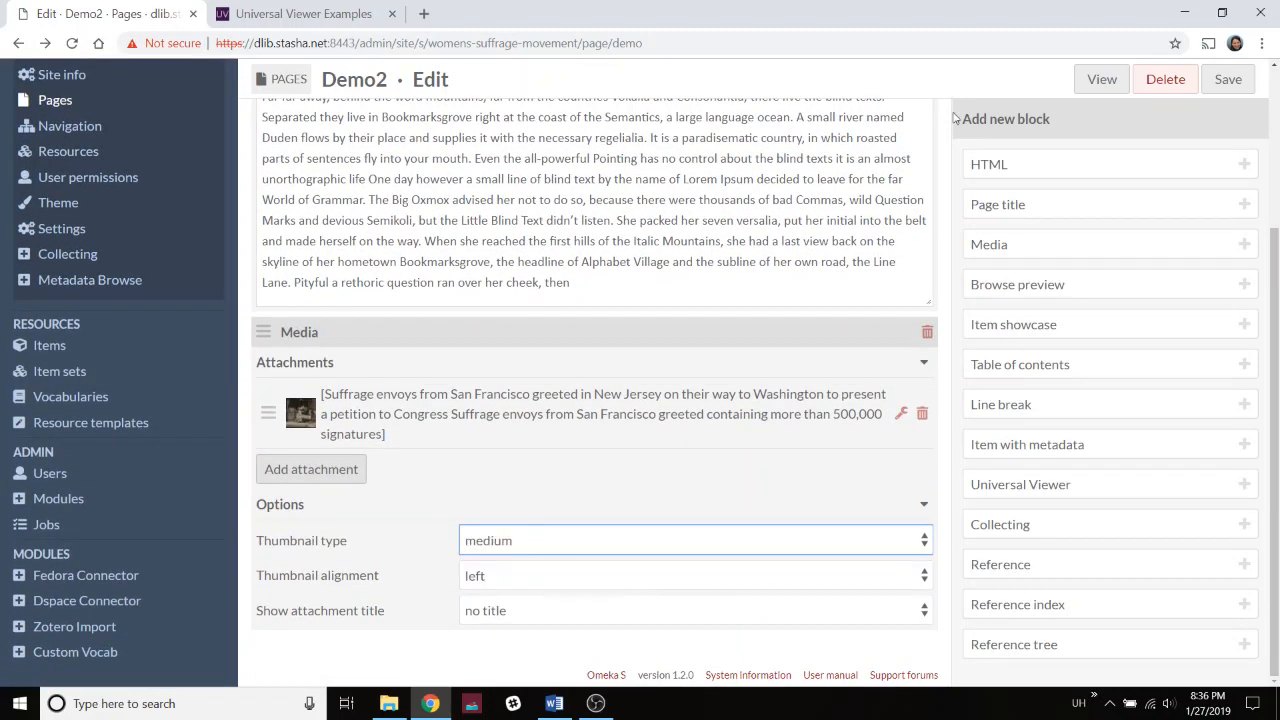
click(1226, 79)
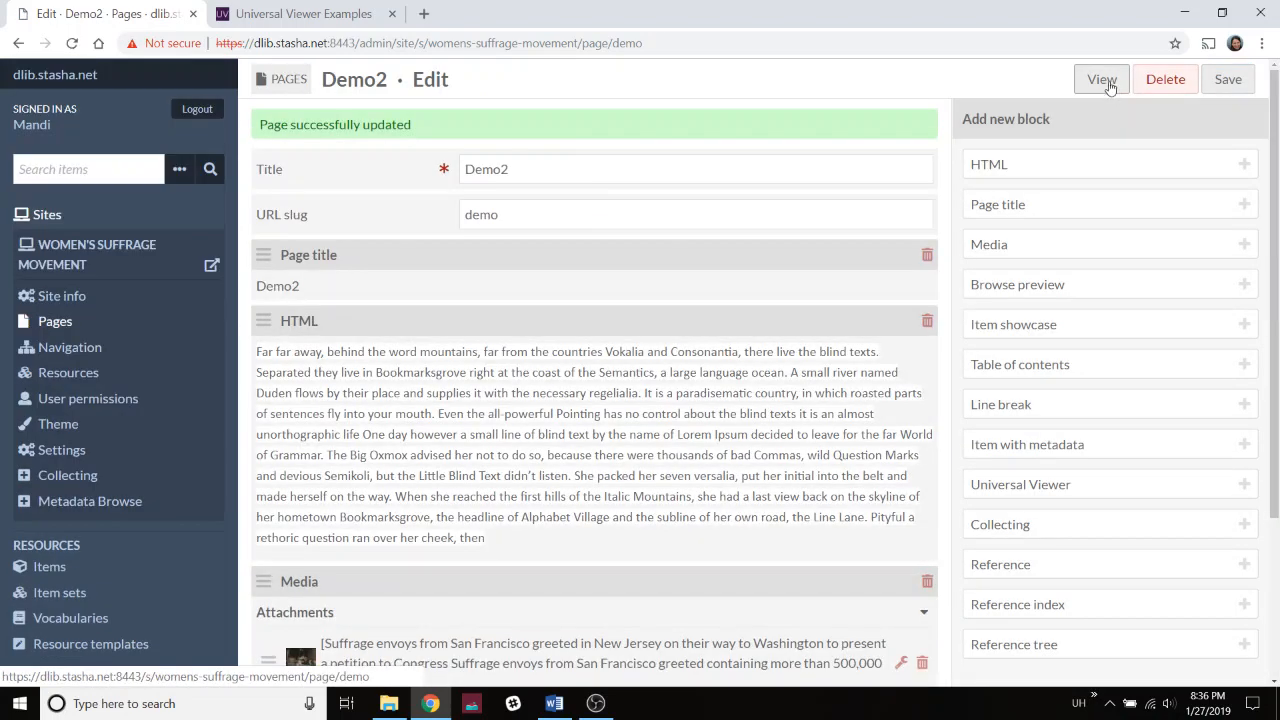
click(1103, 80)
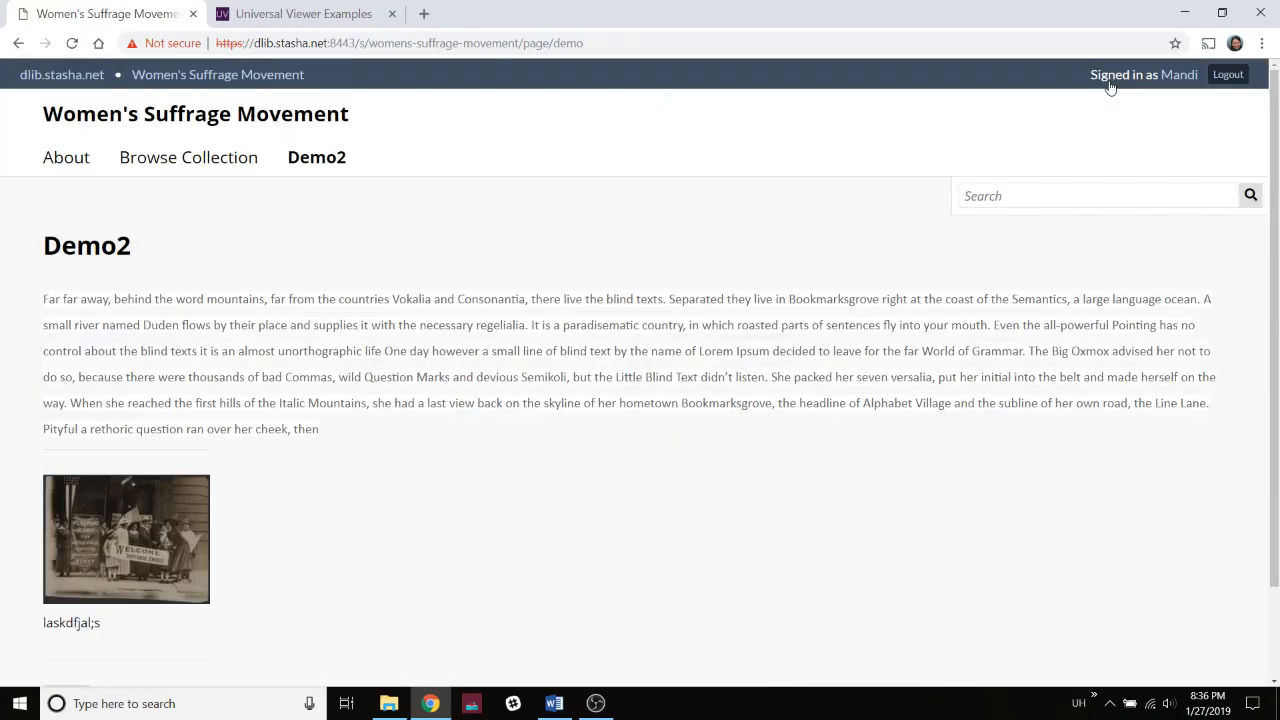
Reopen the page editor, set the Media block's thumbnail type to square, and save and view the public page.
click(18, 44)
scroll(544, 522, down, 2)
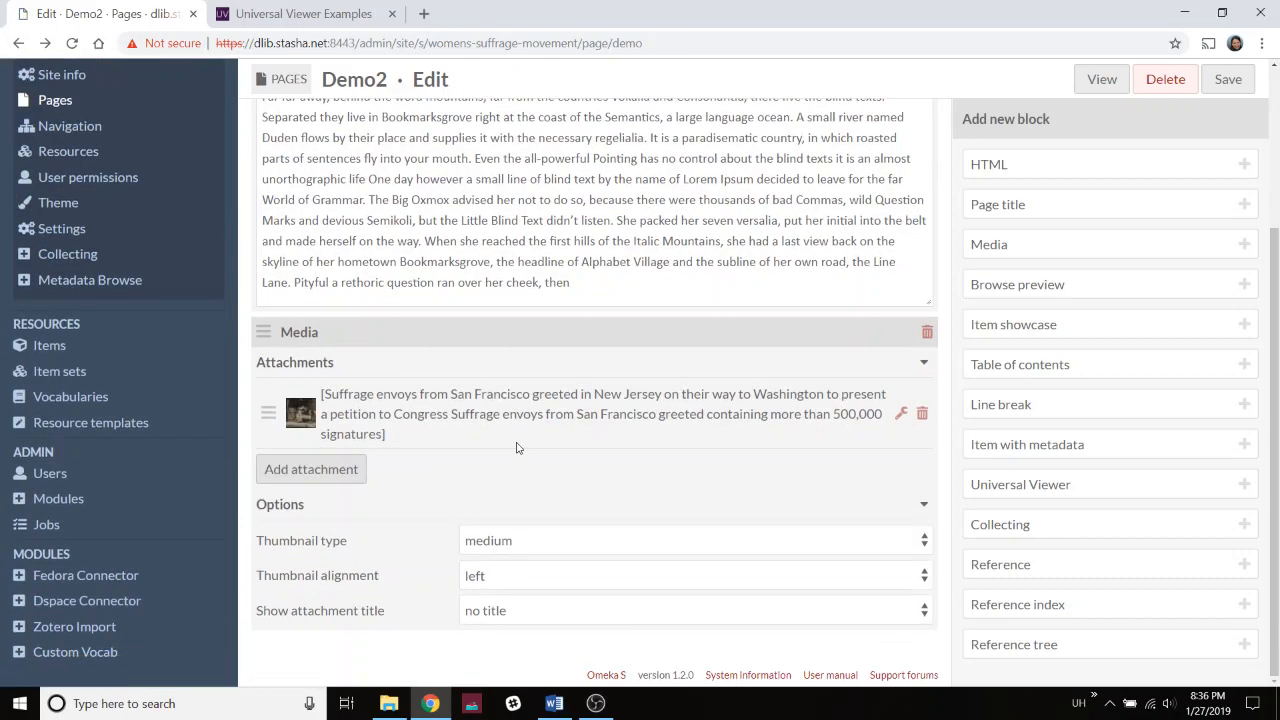
click(548, 540)
click(548, 597)
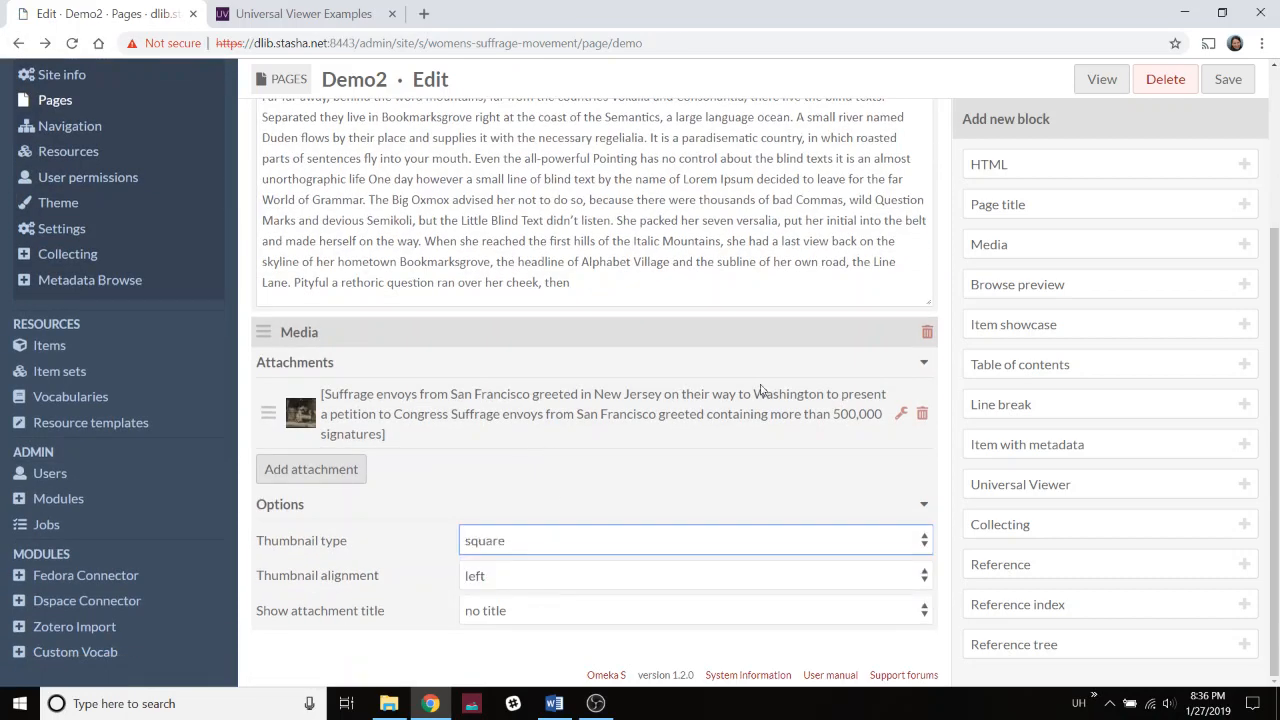
click(1228, 79)
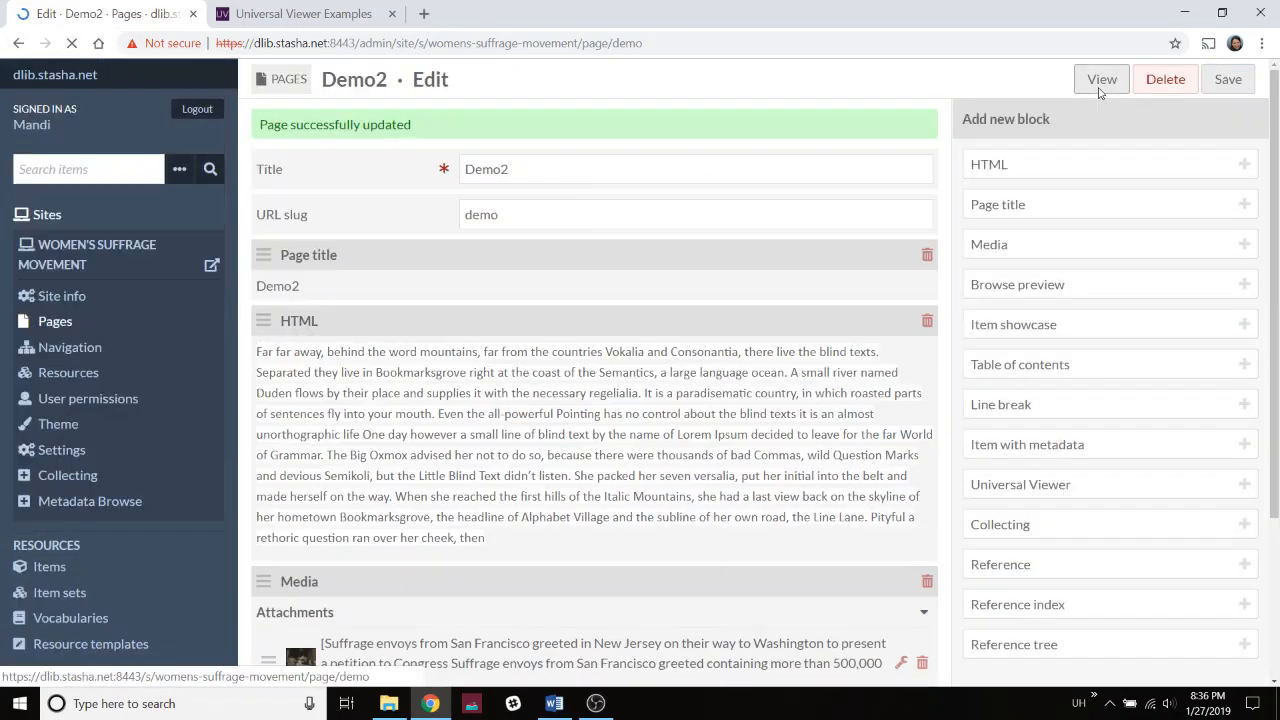
click(1101, 80)
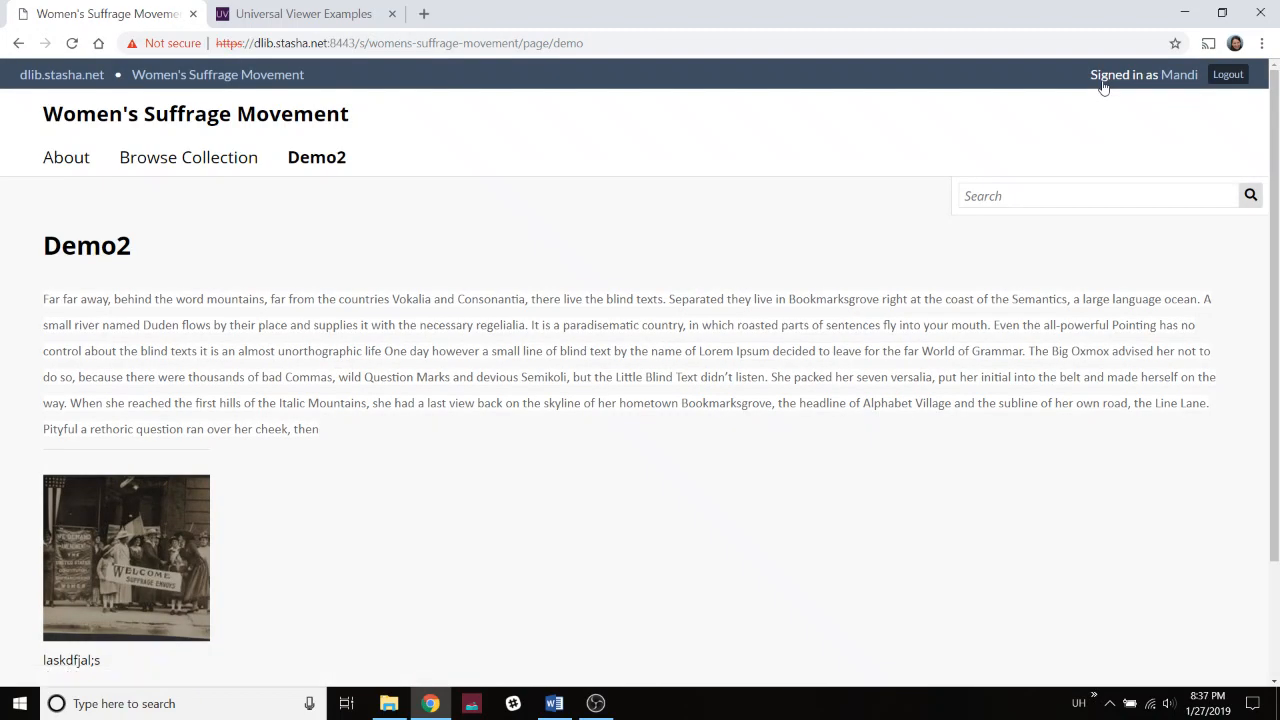
scroll(693, 471, down, 2)
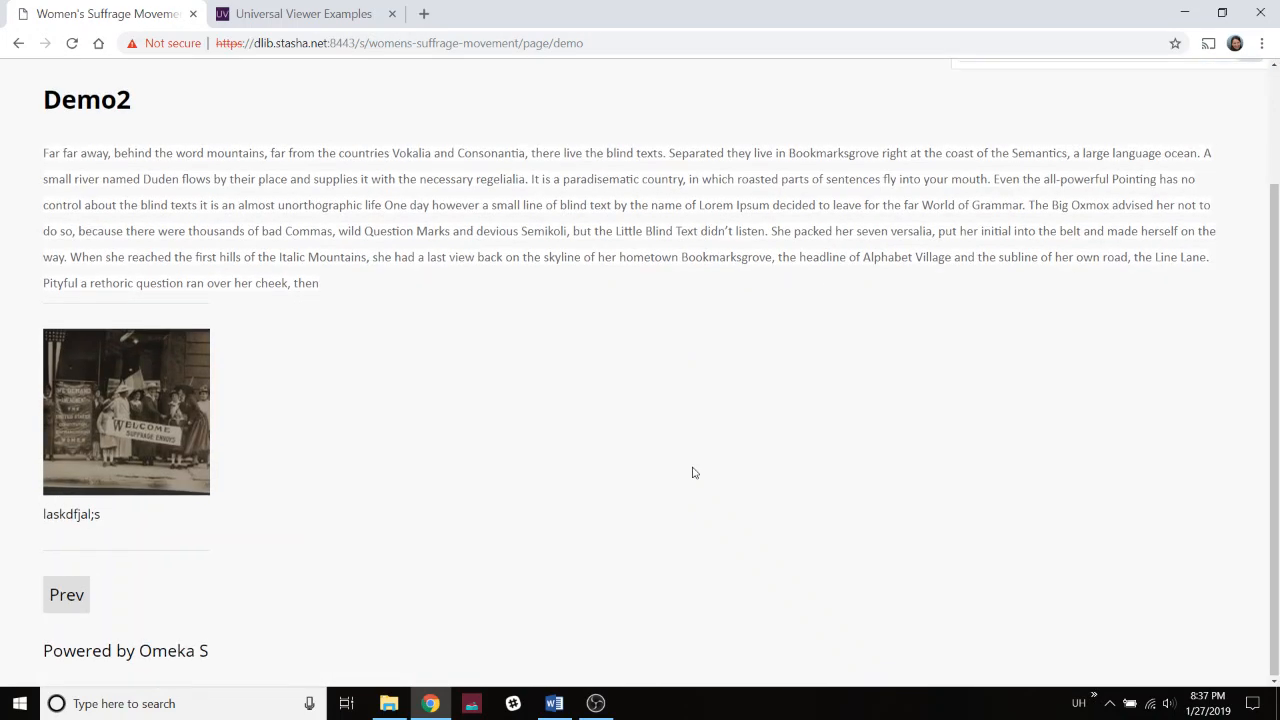
scroll(693, 472, up, 2)
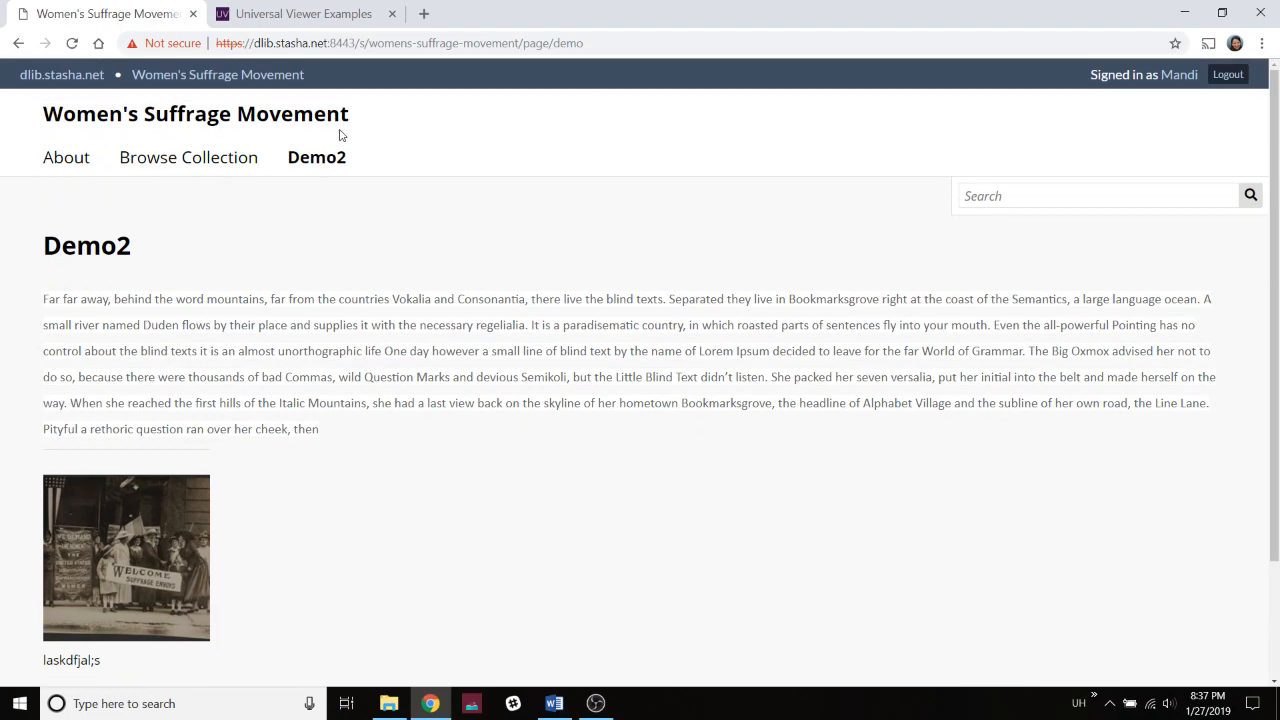
Back in the page editor, add a second HTML block below the Media block, paste the "Far far away" text into it, and save.
click(18, 43)
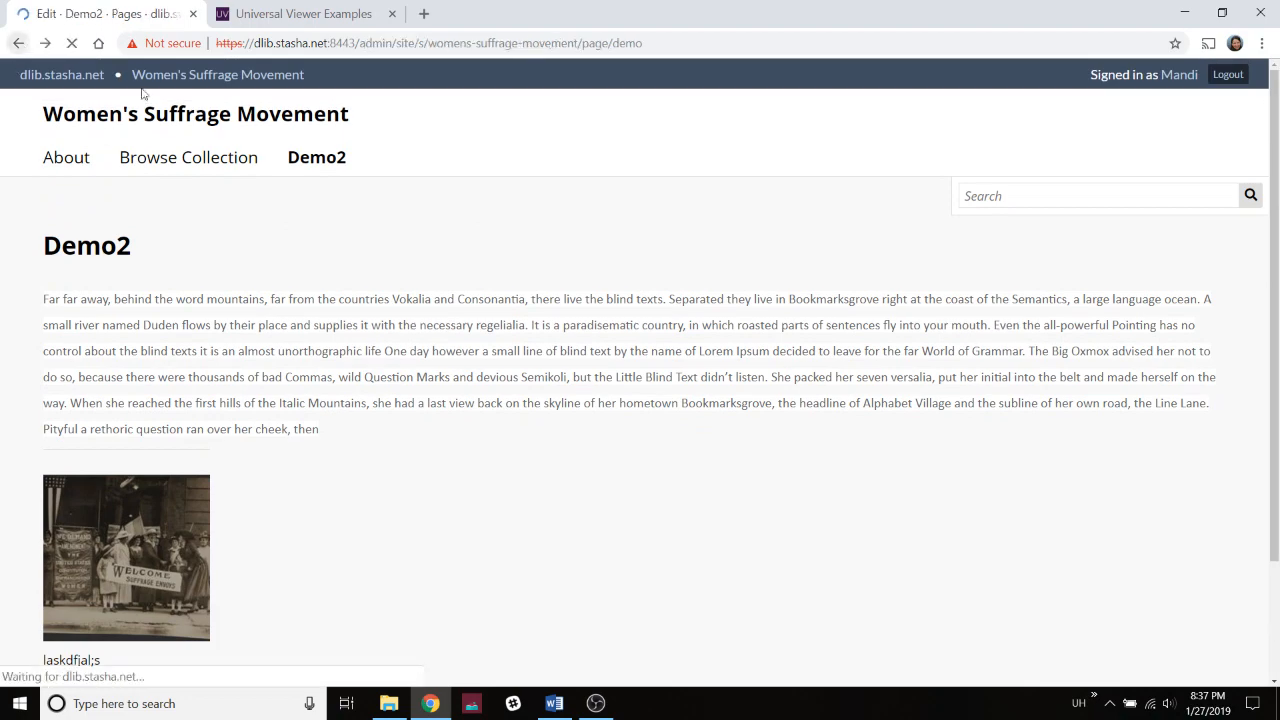
scroll(508, 451, down, 3)
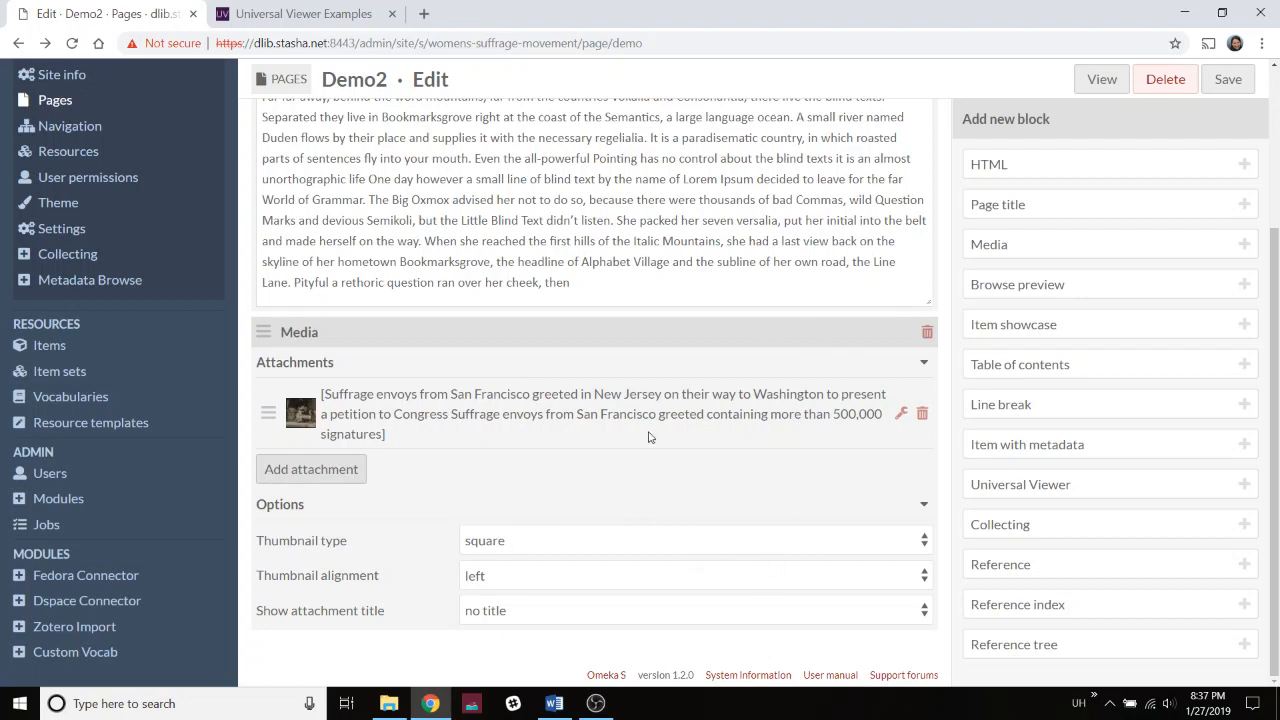
click(1027, 165)
click(435, 610)
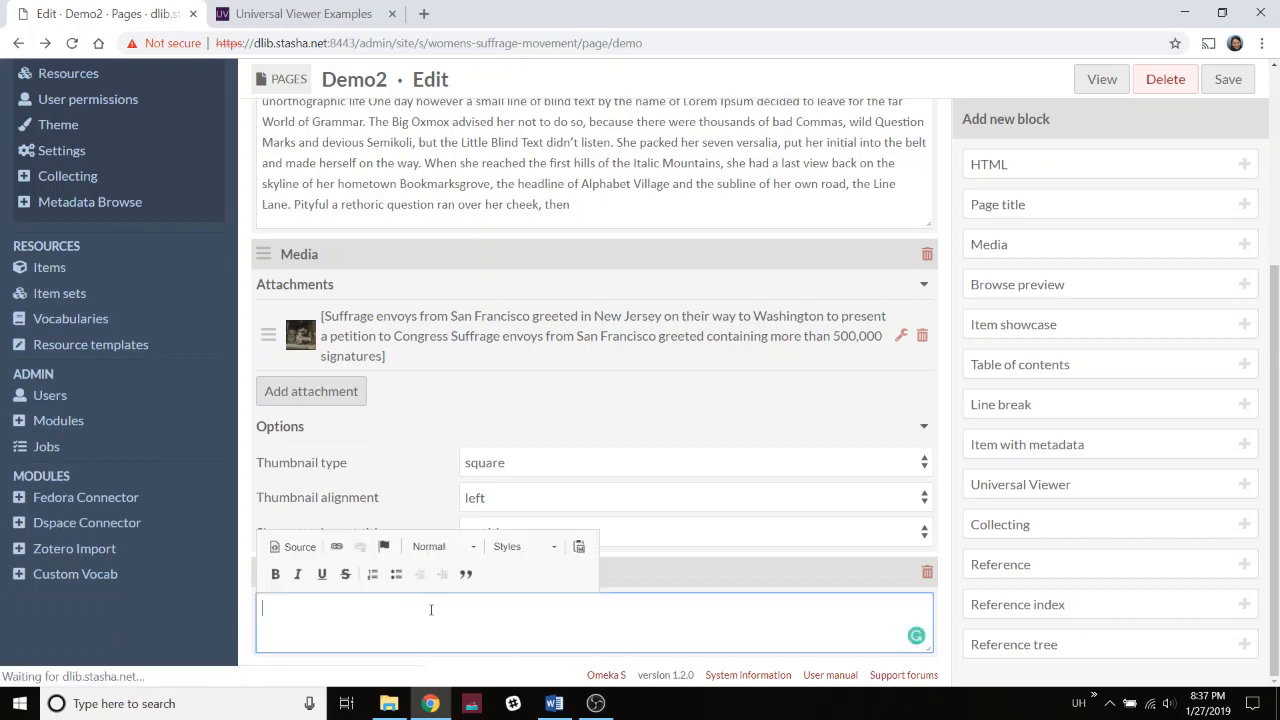
text(Far far away, behind the word mountains, far from the countries Vokalia and Consonantia, there live the blind texts. Separated they live in Bookmarksgrove right at the coast of the Semantics, a large language ocean. A small river named Duden flows by their place and supplies it with the necessary regelialia. It is a paradisematic country, in which roasted parts of sentences fly into your mouth. Even the all-powerful Pointing has no control about the blind texts it is an almost unorthographic life One day however a small line of blind text by the name of Lorem Ipsum decided to leave for the far World of Grammar. The Big Oxmox advised her not to do so, because there were thousands of bad Commas, wild Question Marks and devious Semikoli, but the Little Blind Text didn’t listen. She packed her seven versalia, put her initial into the belt and made herself on the way. When she reached the first hills of the Italic Mountains, she had a last view back on the skyline of her hometown Bookmarksgrove, the headline of Alphabet Village and the subline of her own road, the Line Lane. Pityful a rethoric question ran over her cheek, then)
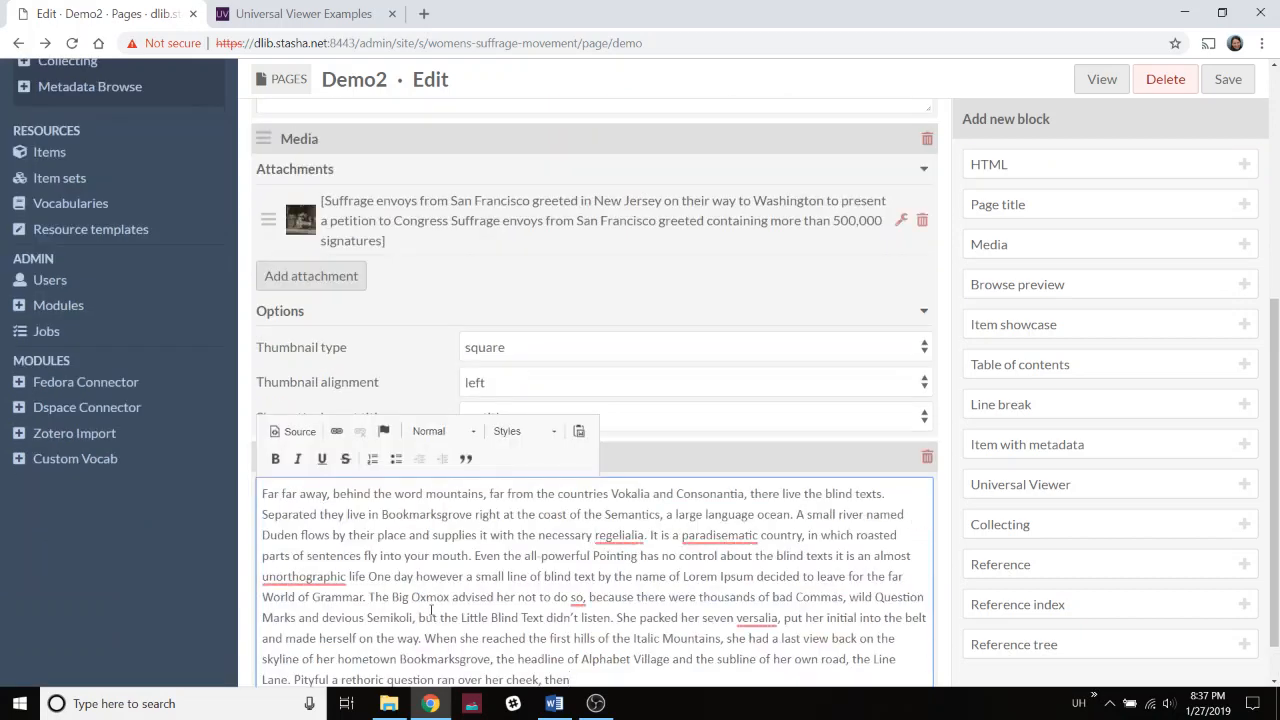
click(1226, 78)
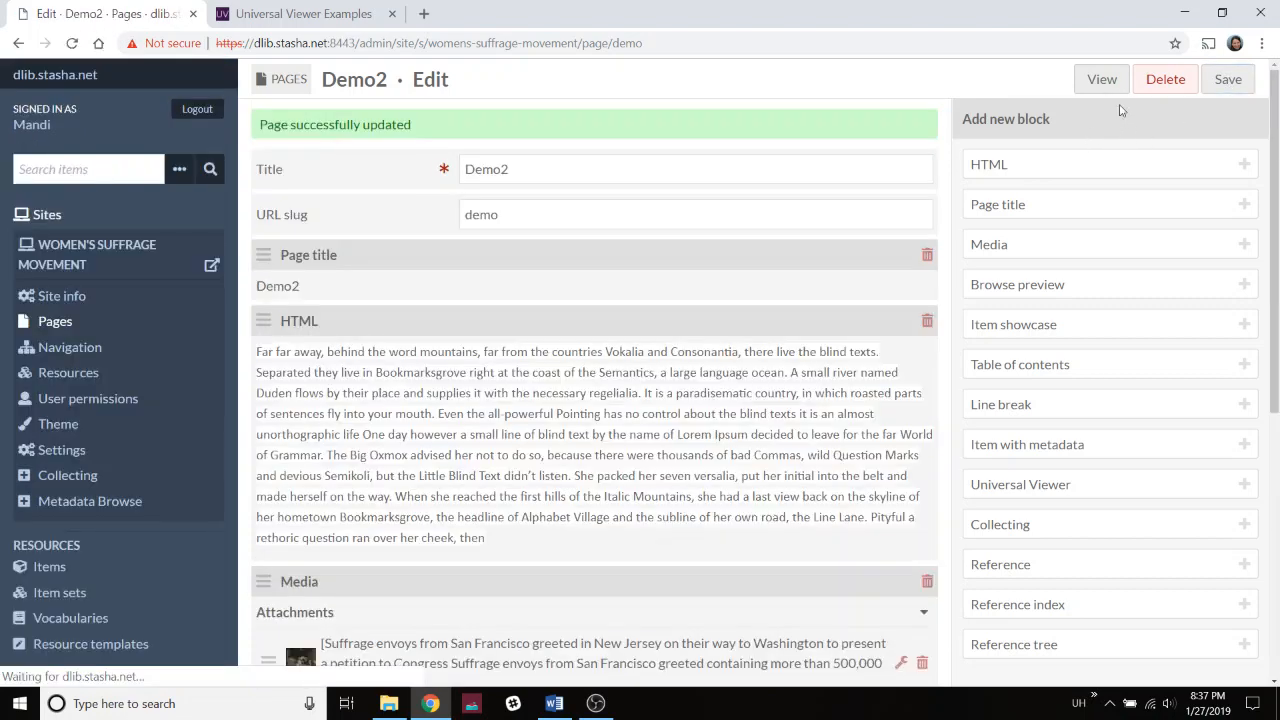
View the Demo2 page on the public site and check how the second text block is laid out around the square thumbnail.
click(1102, 79)
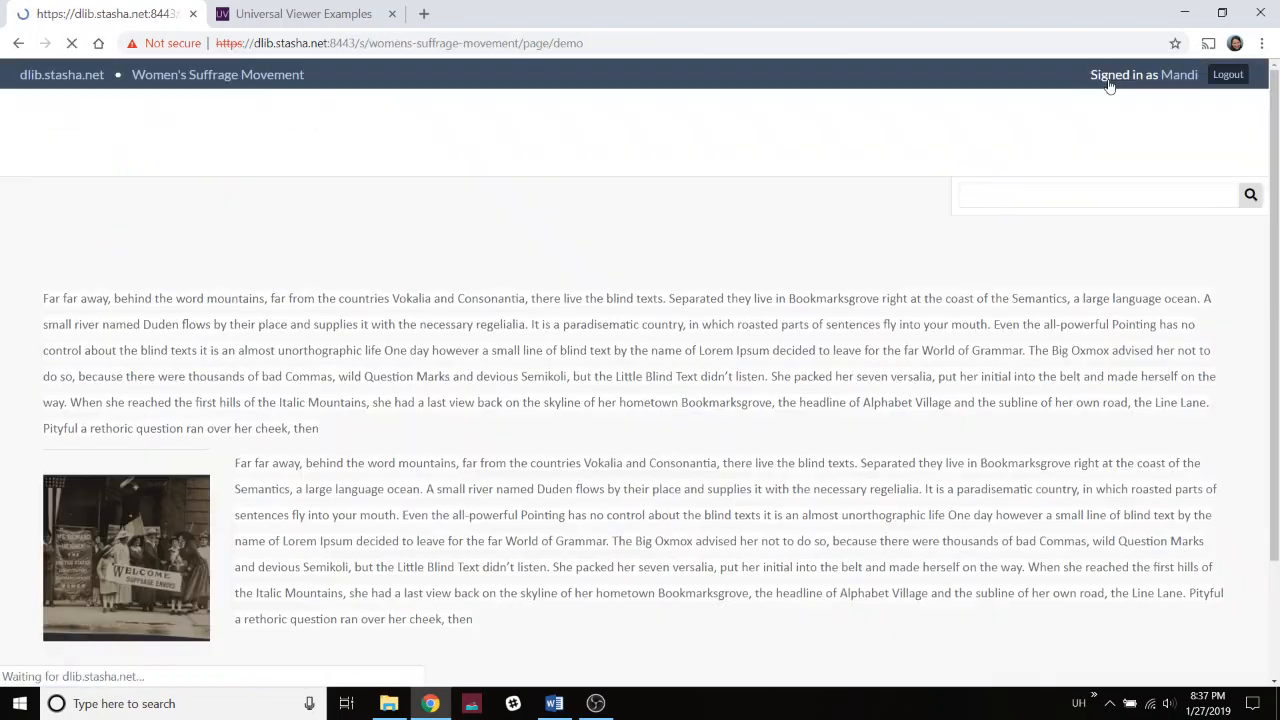
scroll(912, 279, down, 3)
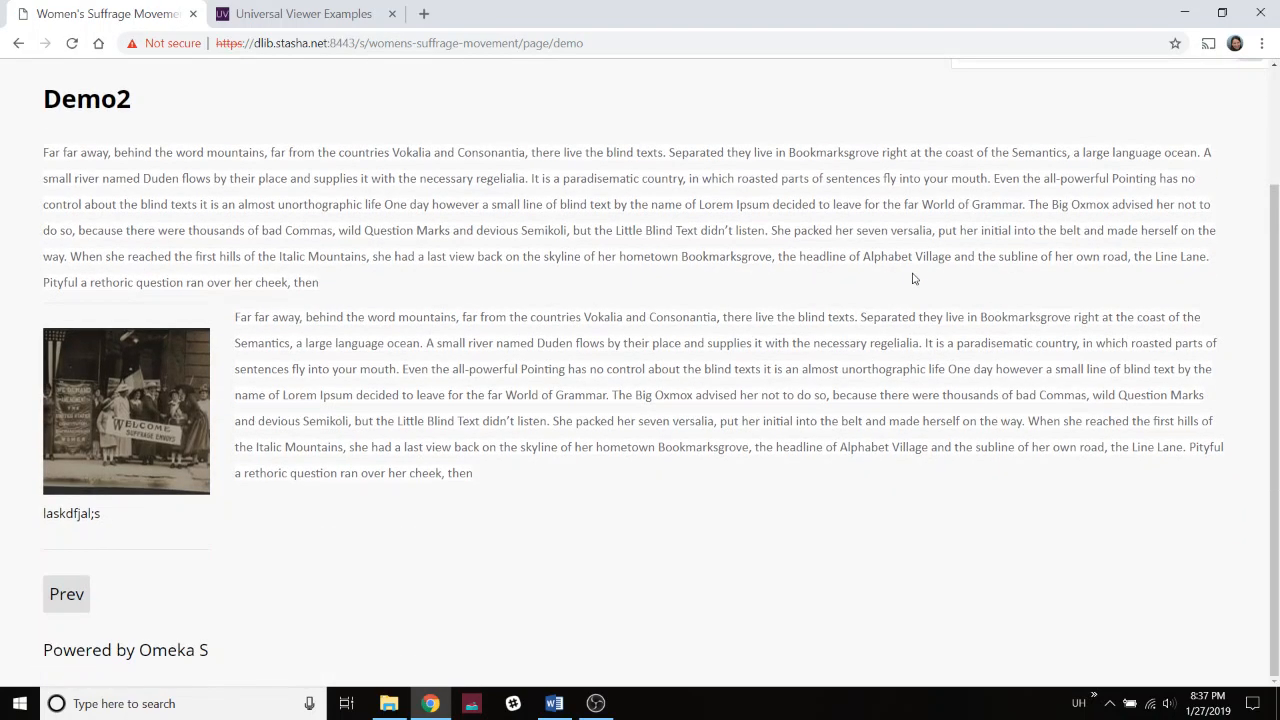
mouse_move(142, 340)
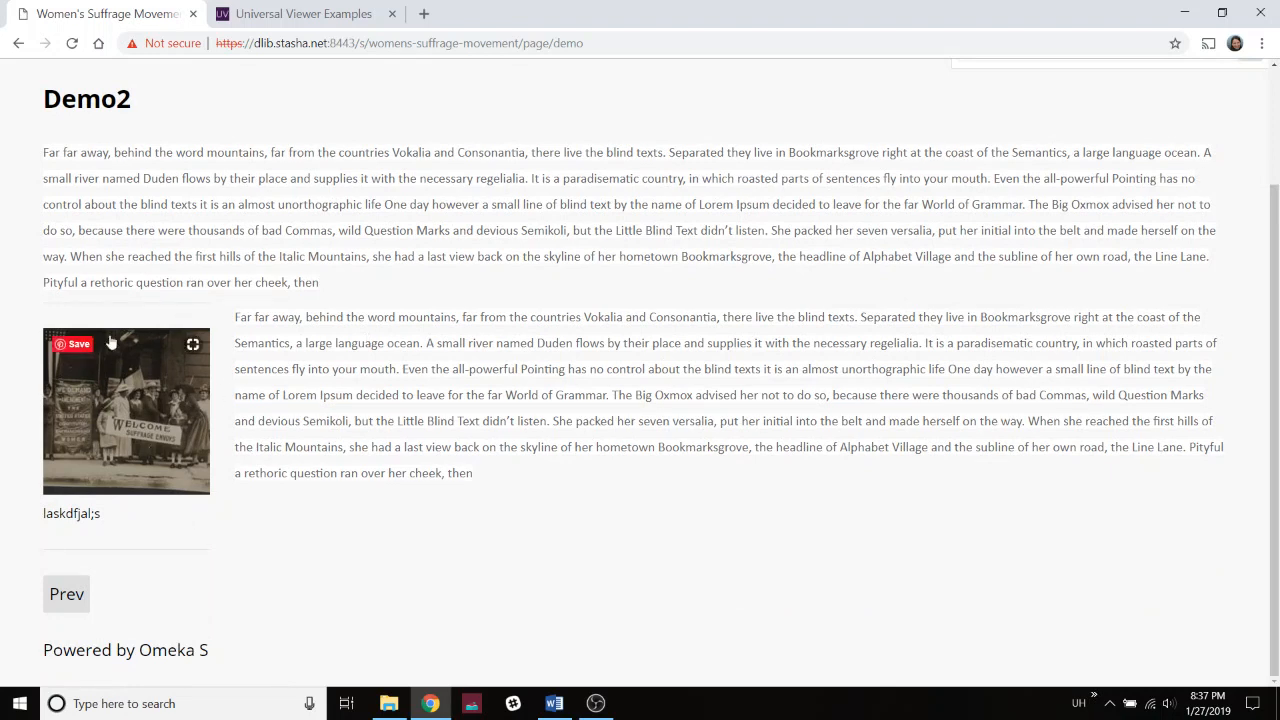
Back in the page editor, add a Line break block and move it between the Media block and the second HTML block.
click(24, 47)
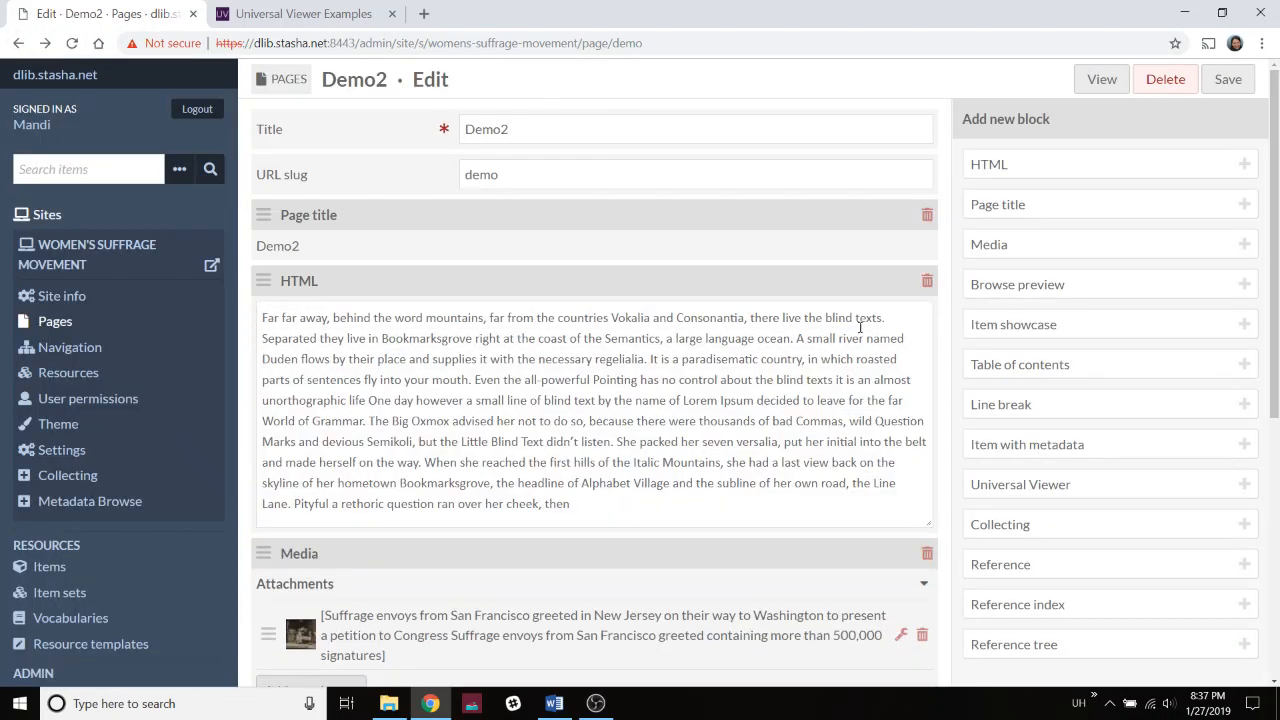
click(997, 405)
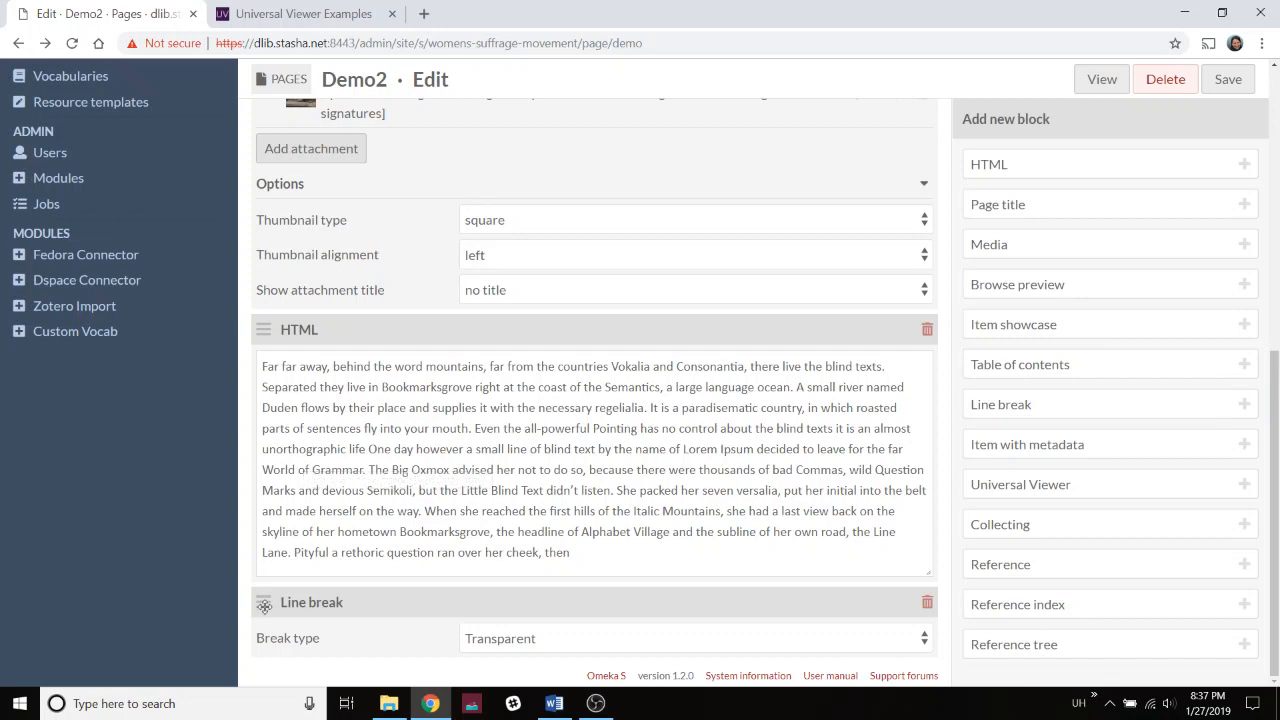
drag(263, 606, 265, 392)
drag(262, 608, 269, 576)
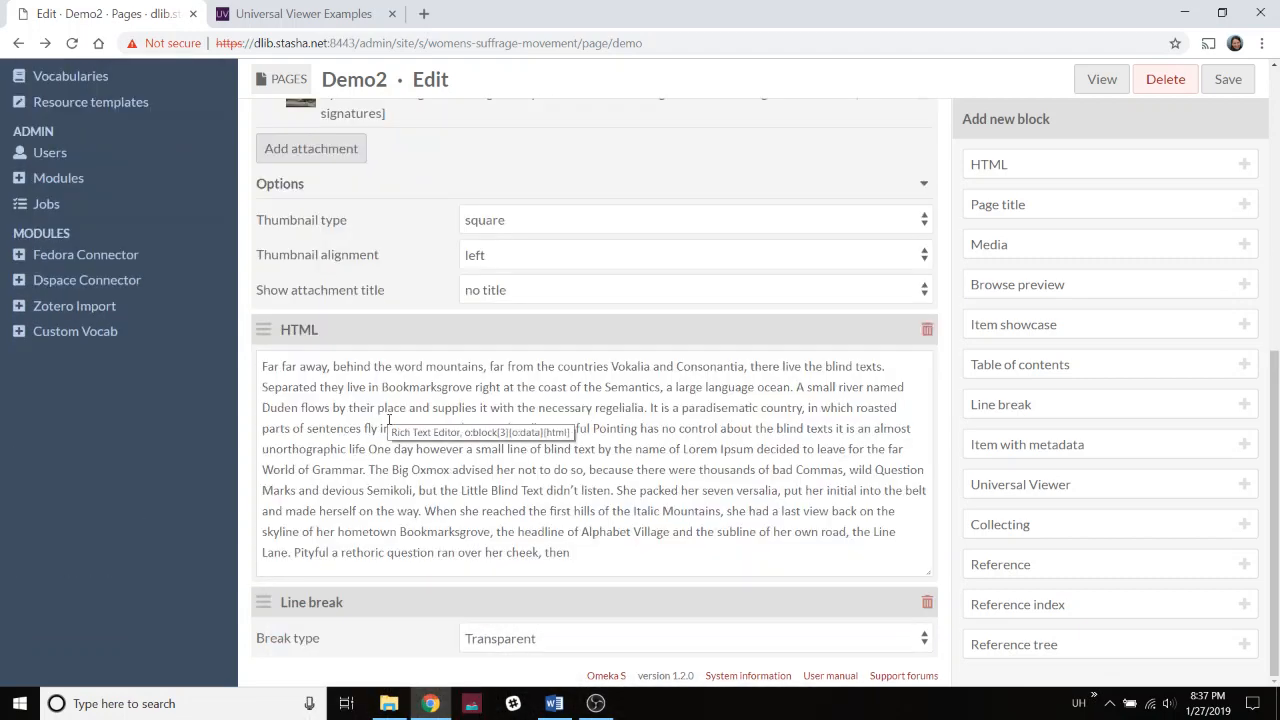
scroll(302, 353, up, 3)
scroll(302, 353, down, 3)
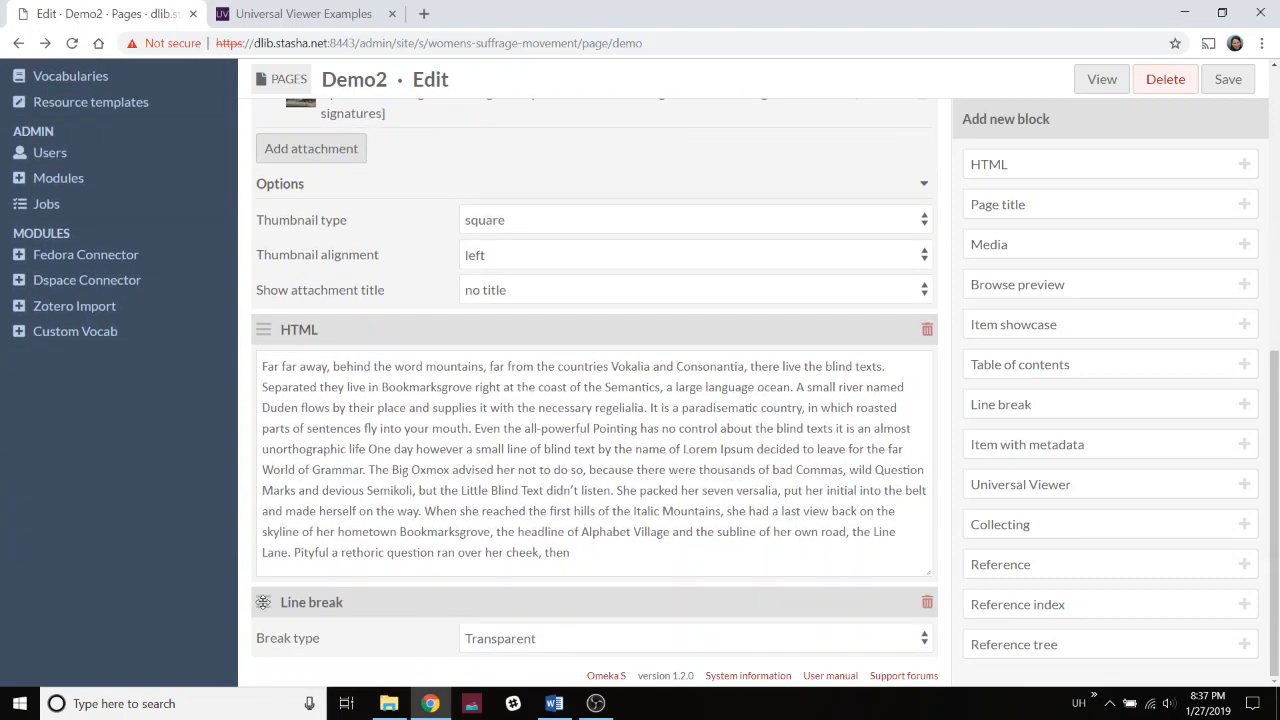
drag(263, 602, 265, 330)
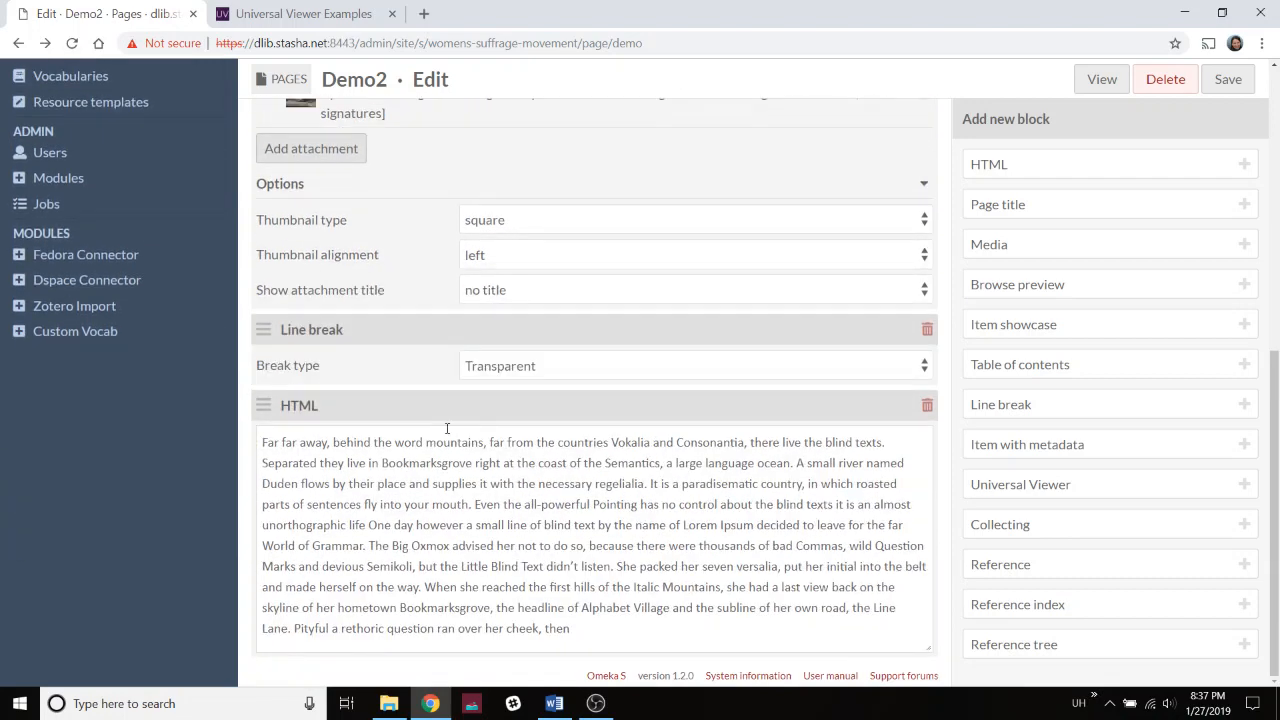
Set the Line break's break type to Opaque, save the page, and check the separation on the public page.
scroll(447, 428, up, 1)
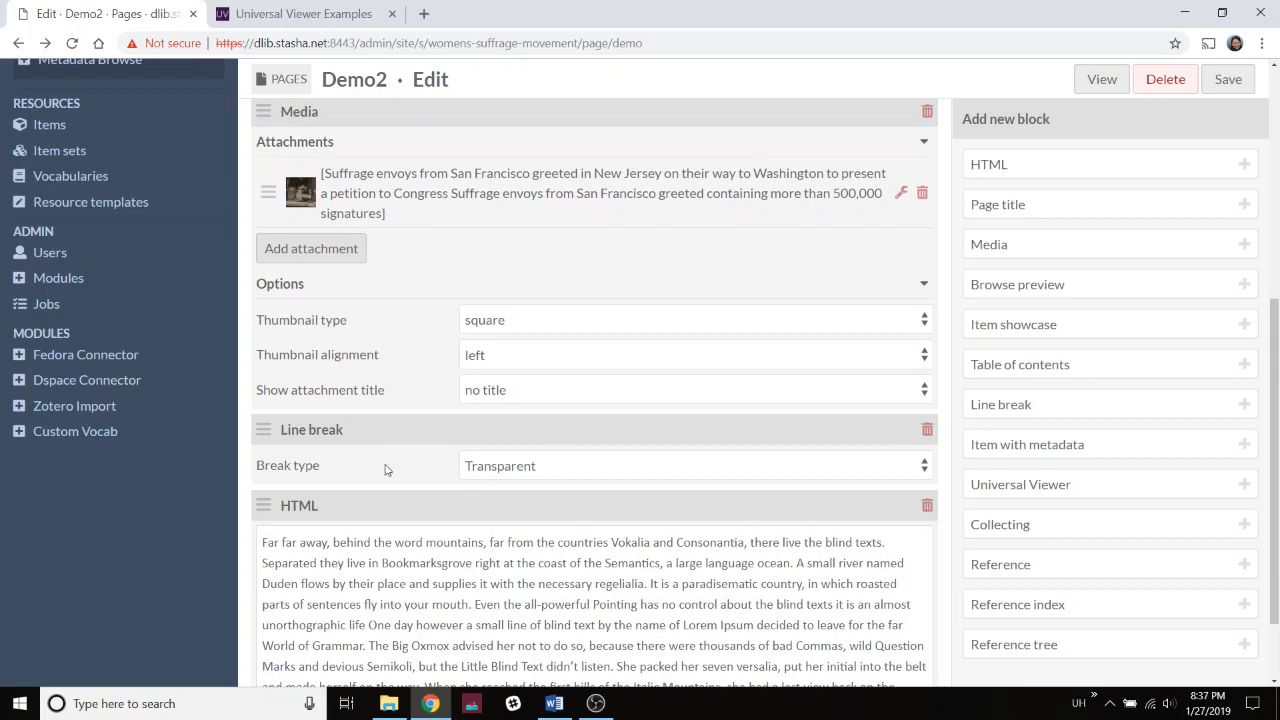
click(515, 470)
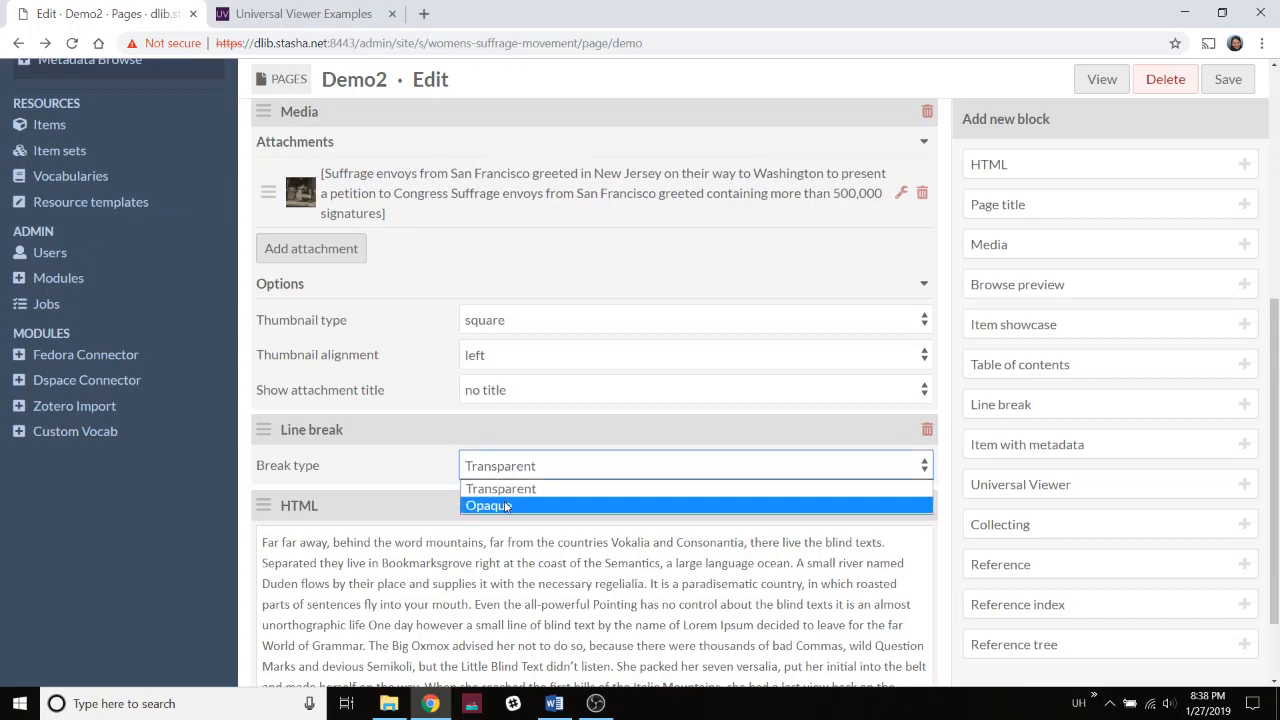
click(505, 505)
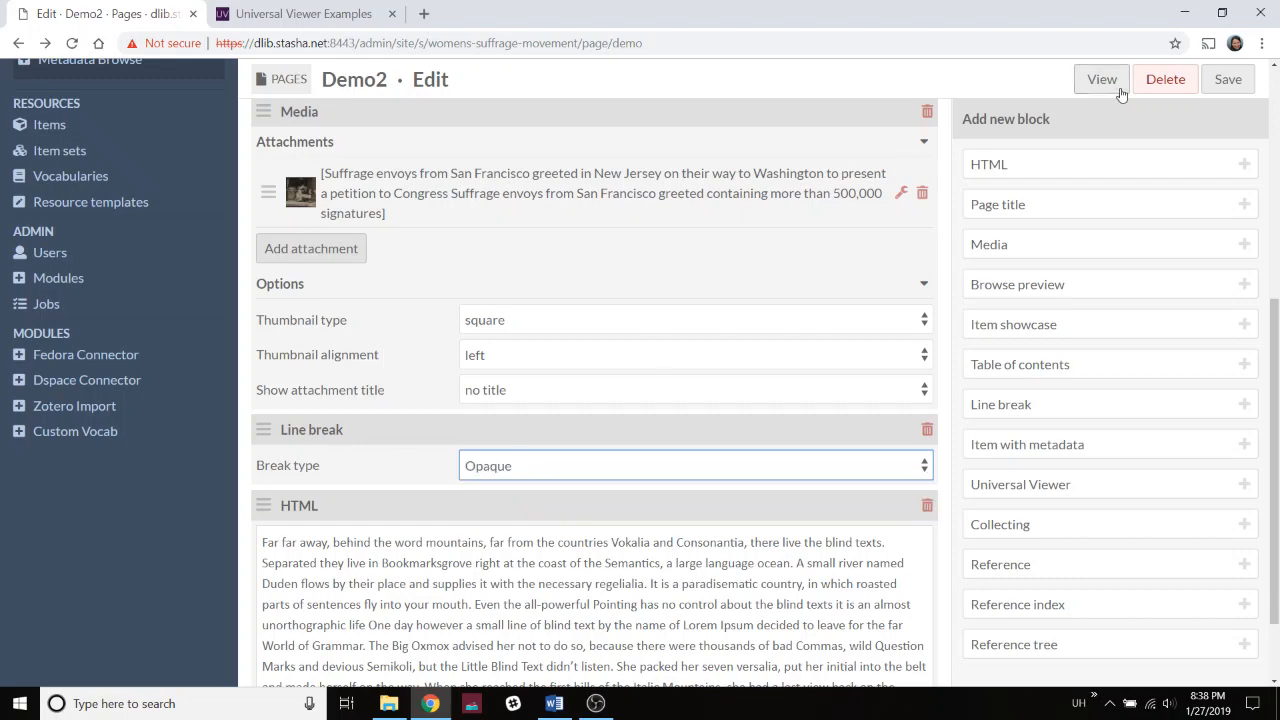
click(1228, 82)
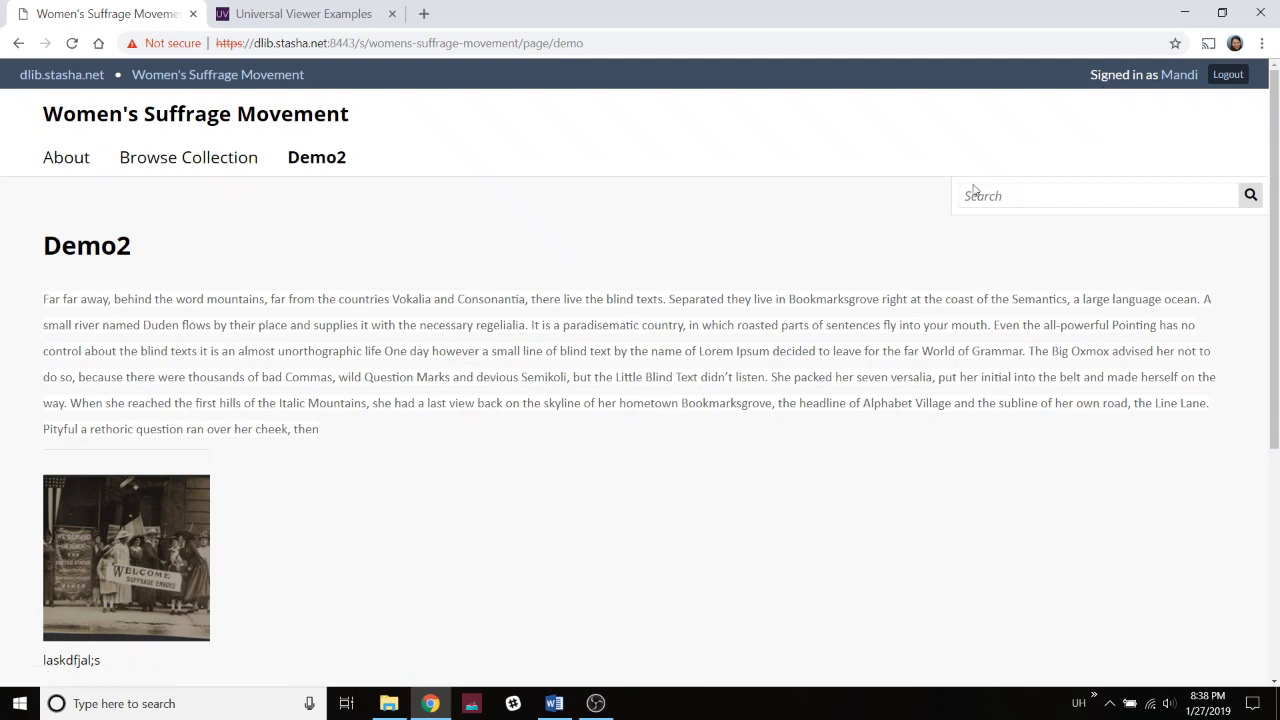
scroll(840, 326, down, 3)
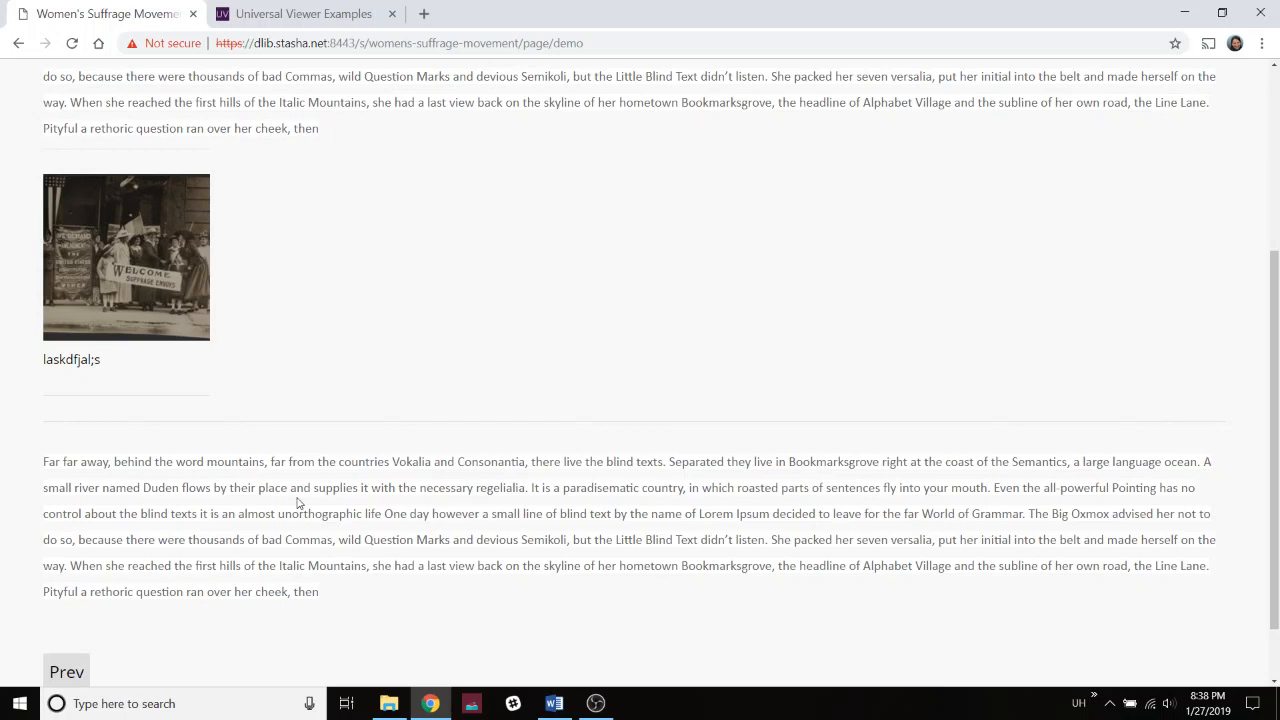
mouse_move(87, 266)
Return to the page editor, set the Line break's break type to Transparent, and save the page.
click(18, 43)
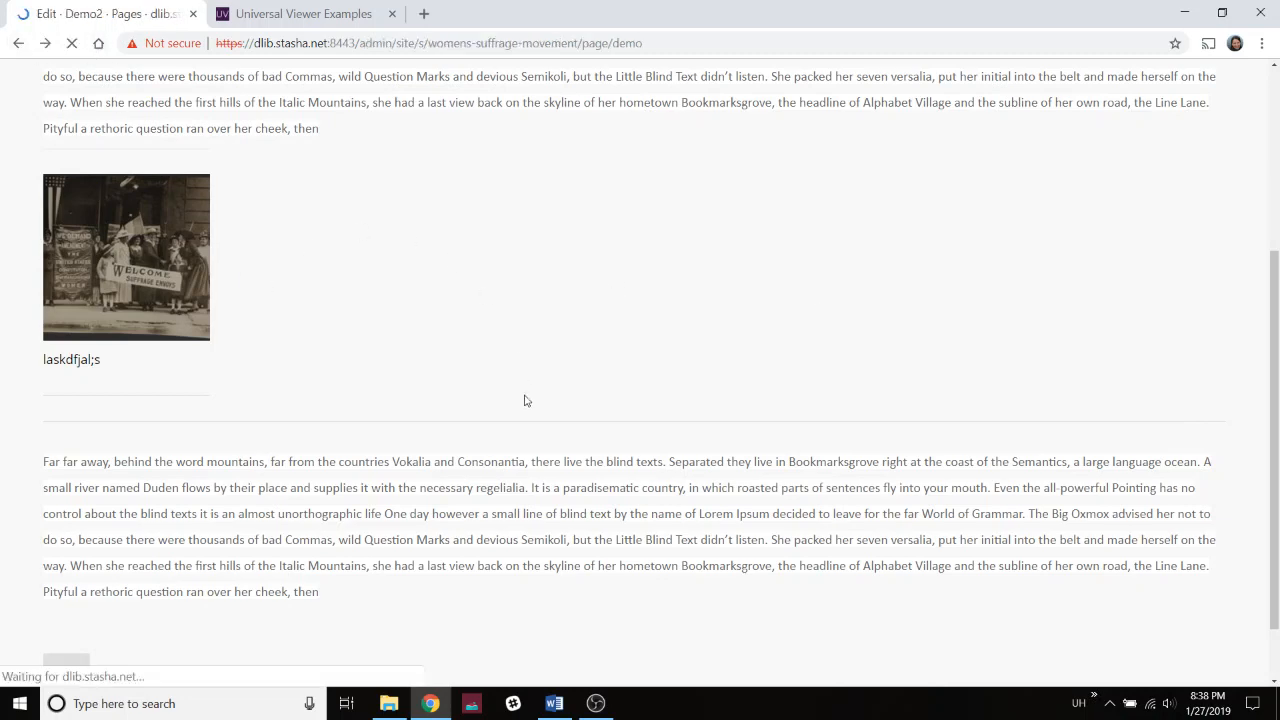
scroll(480, 390, down, 4)
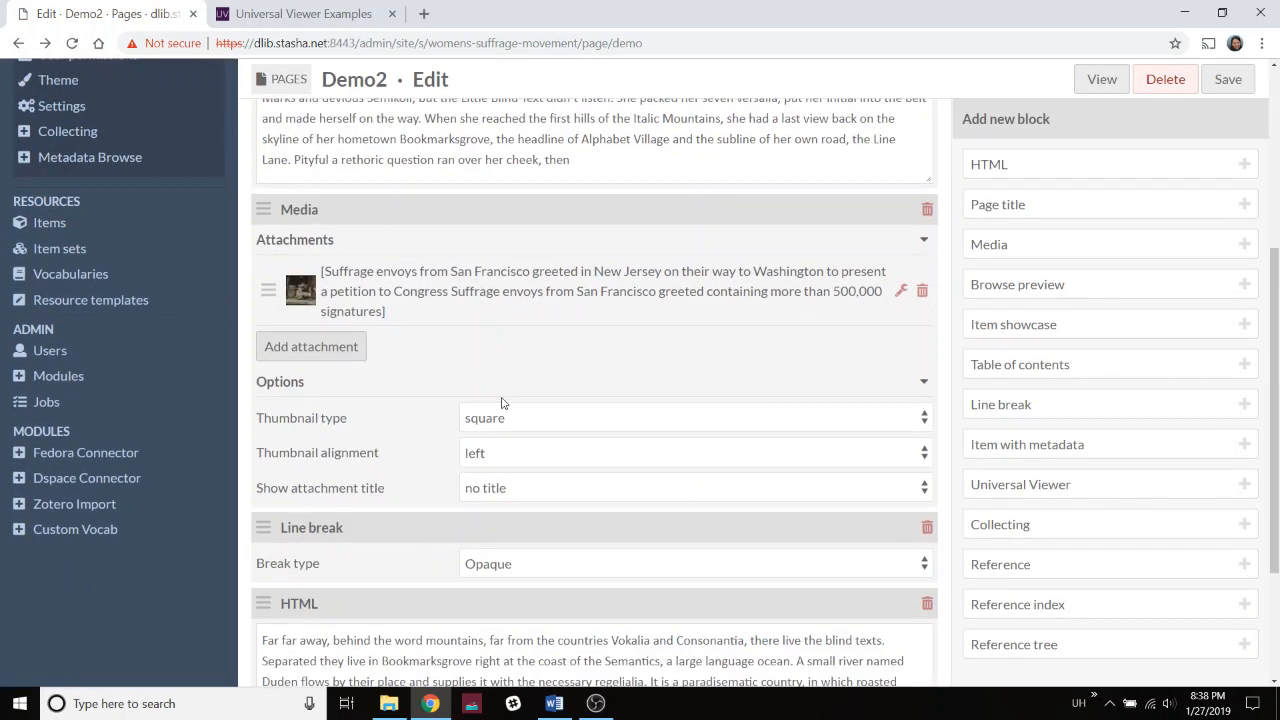
click(689, 565)
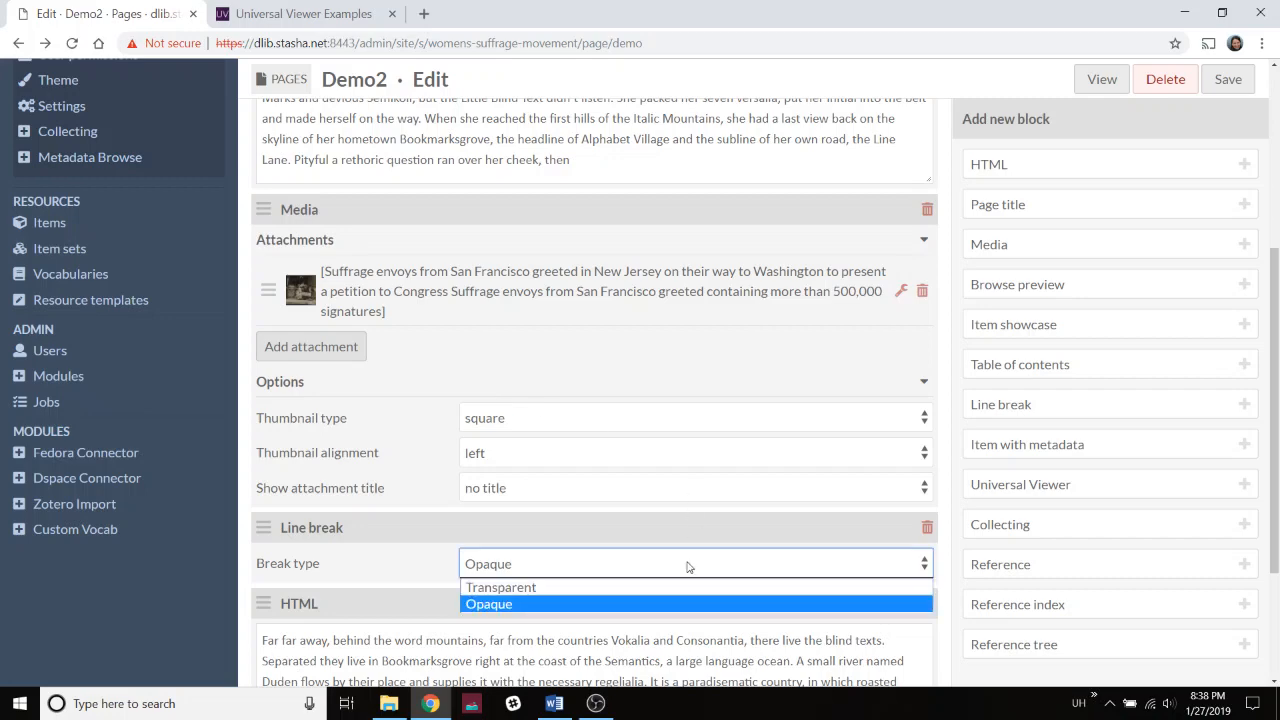
click(698, 588)
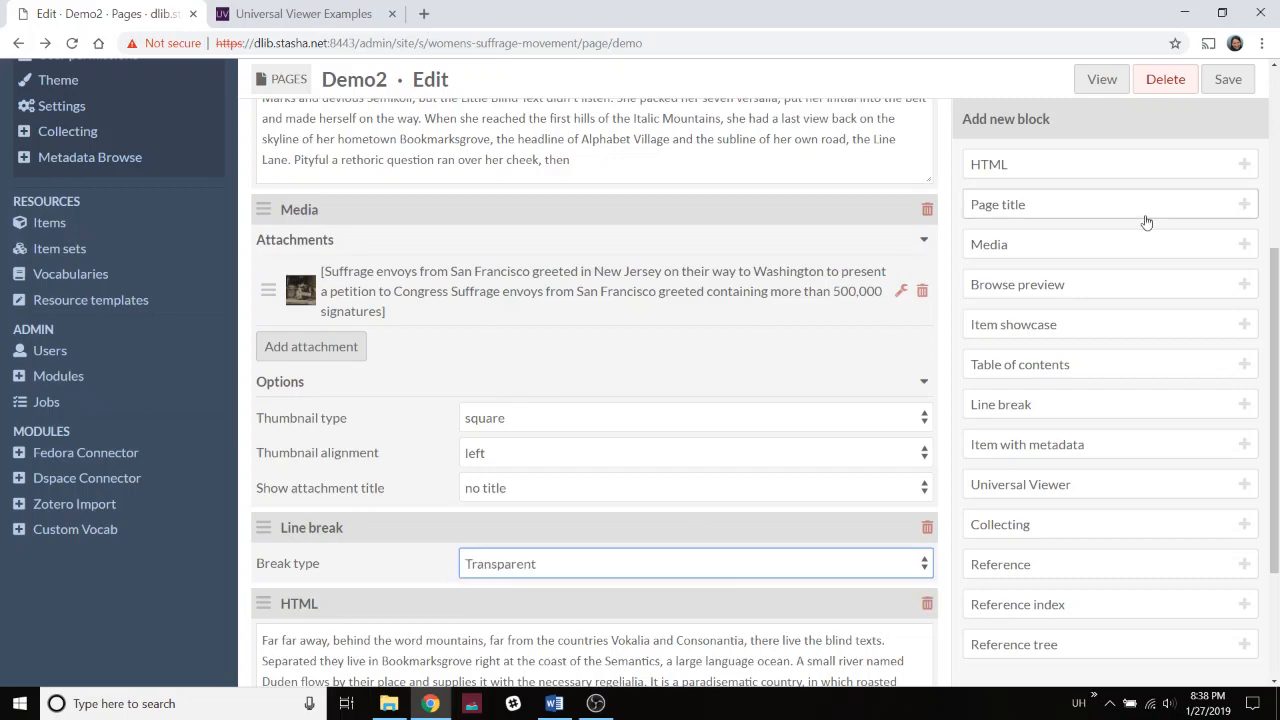
click(1228, 80)
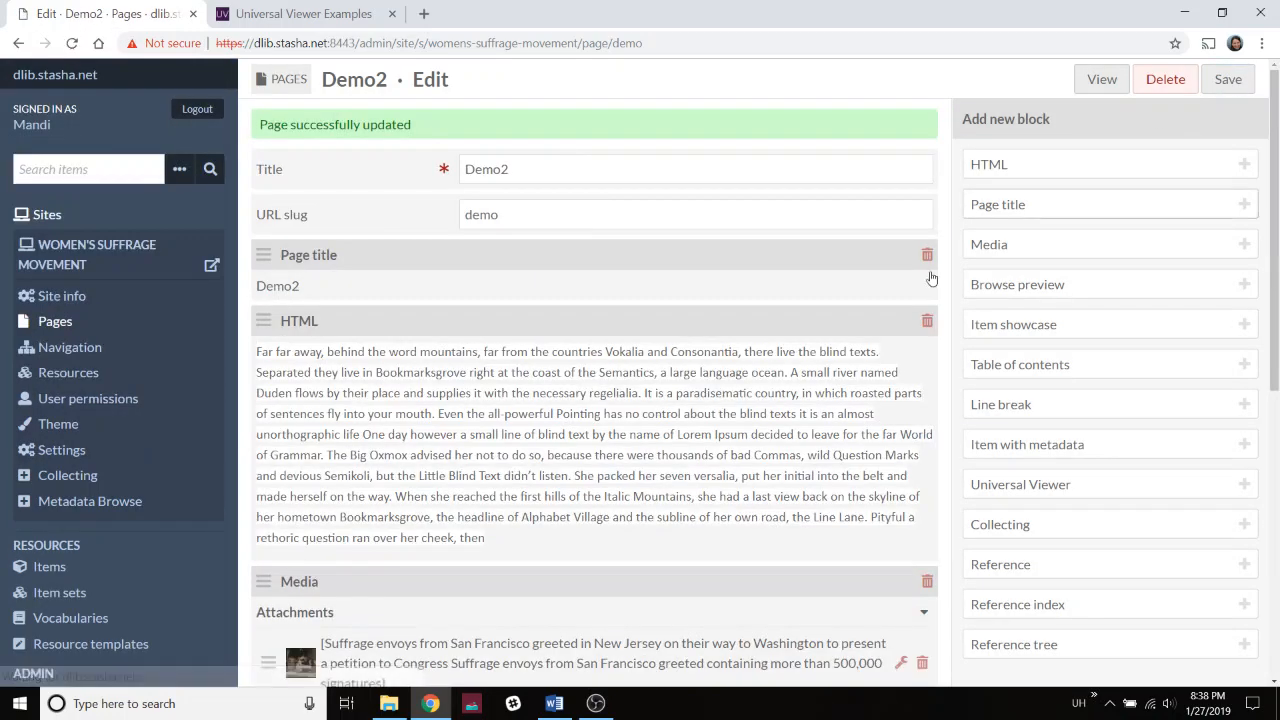
Add a Browse preview block below the second HTML block and set its resource type to Item sets.
scroll(845, 370, down, 4)
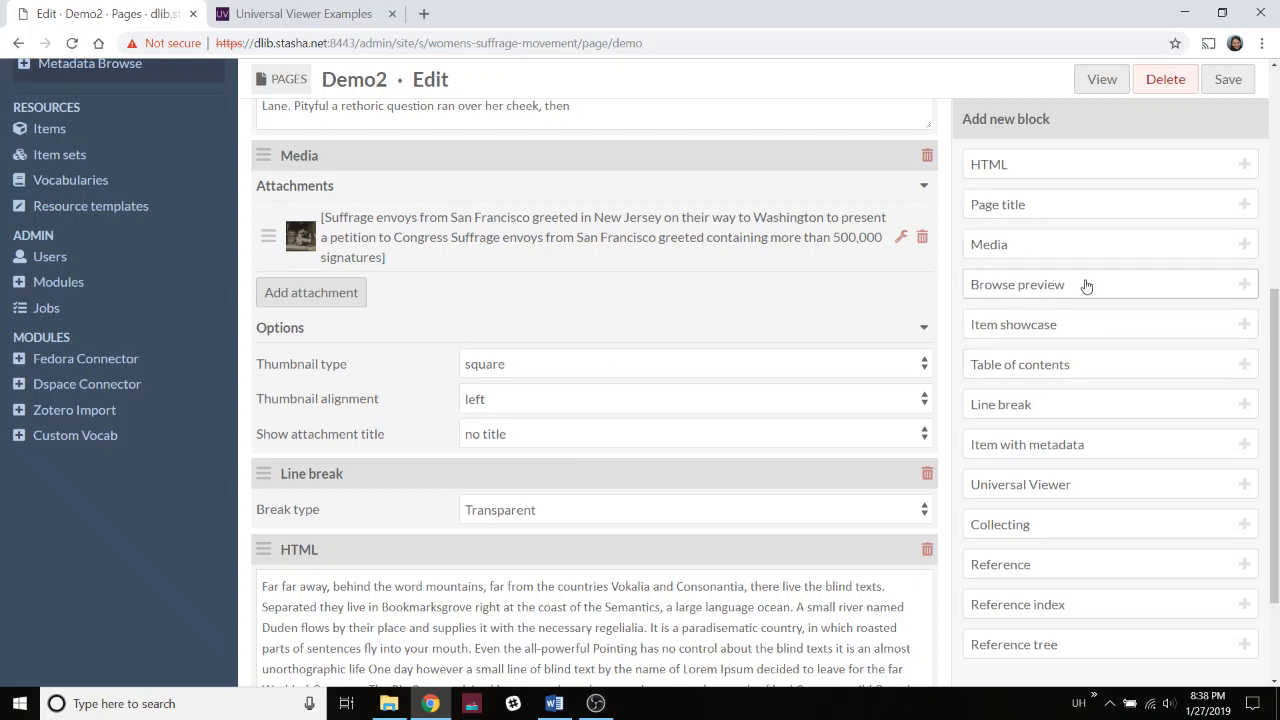
scroll(856, 354, down, 2)
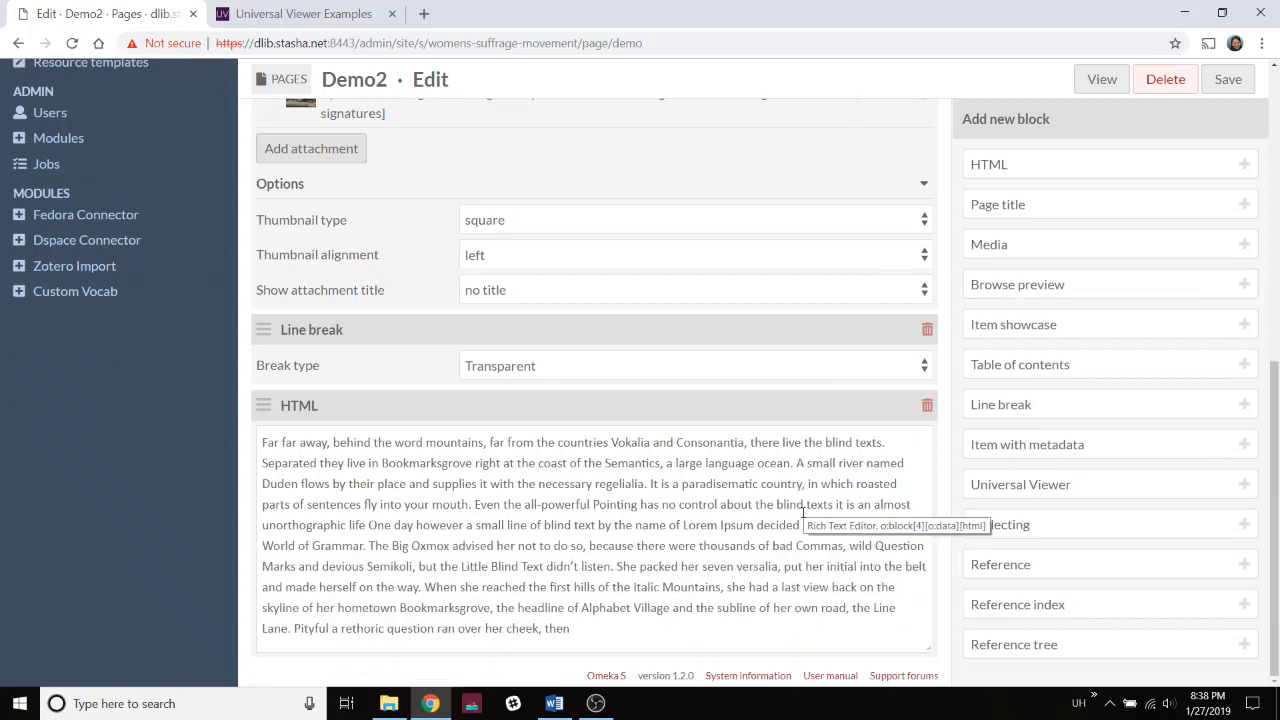
click(1247, 288)
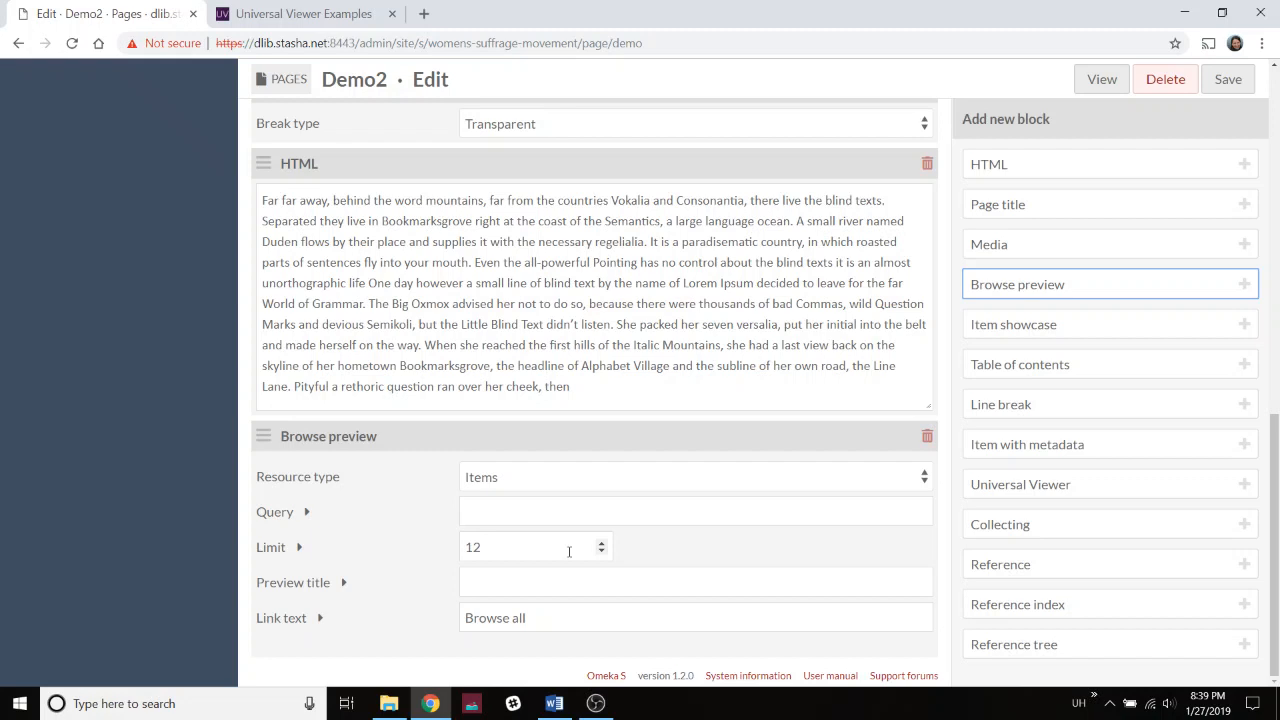
click(781, 482)
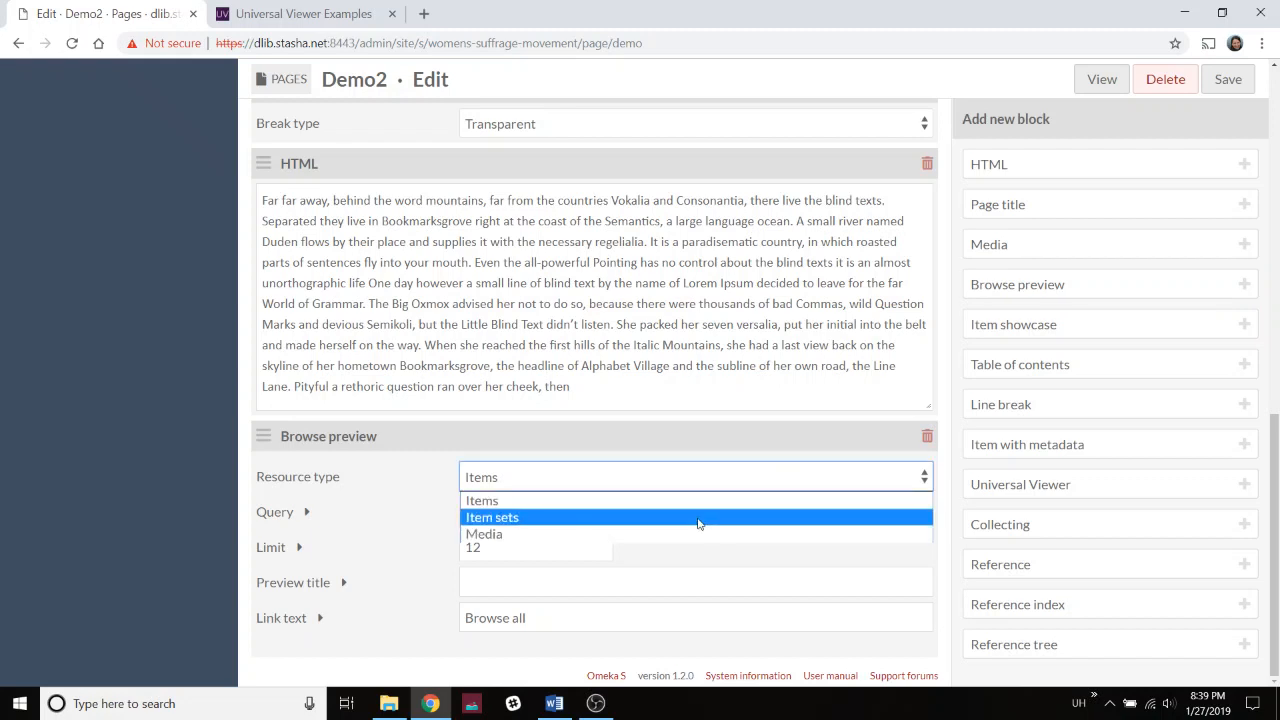
click(698, 518)
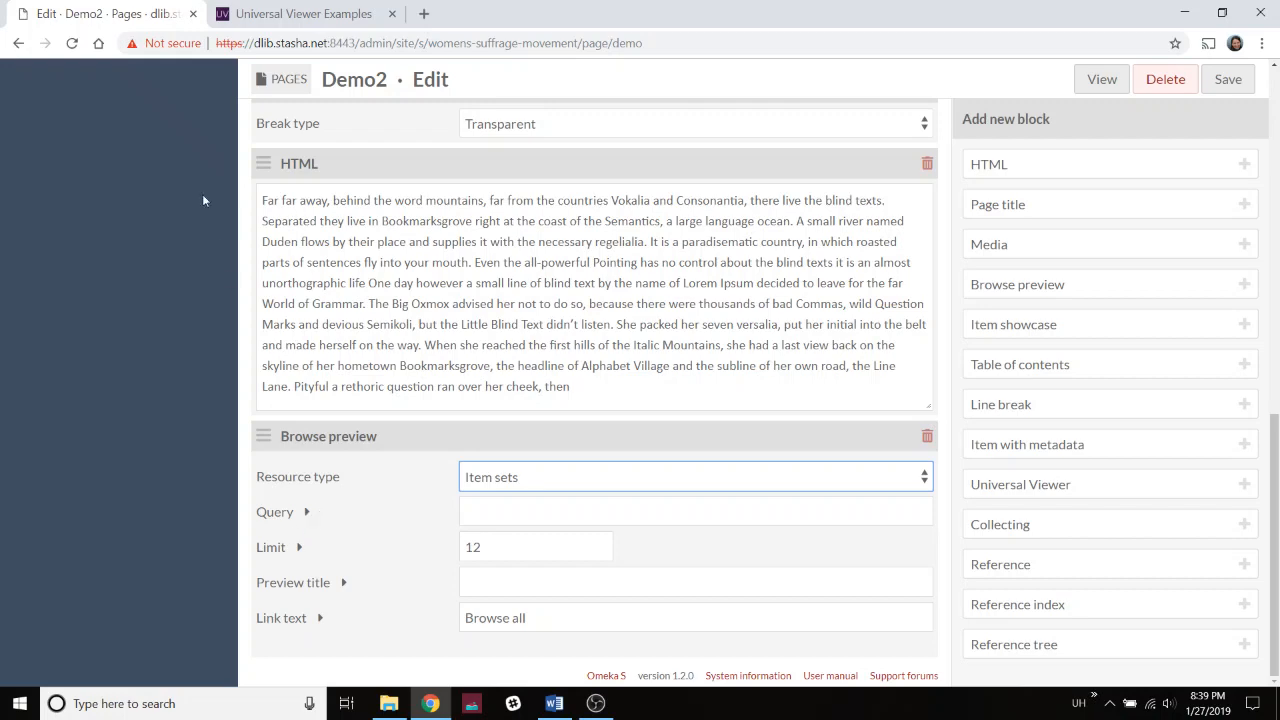
In a duplicate of the editor tab, run an advanced item search limited to the item set "Digital Library on Women's Suffrage Movement".
right_click(145, 8)
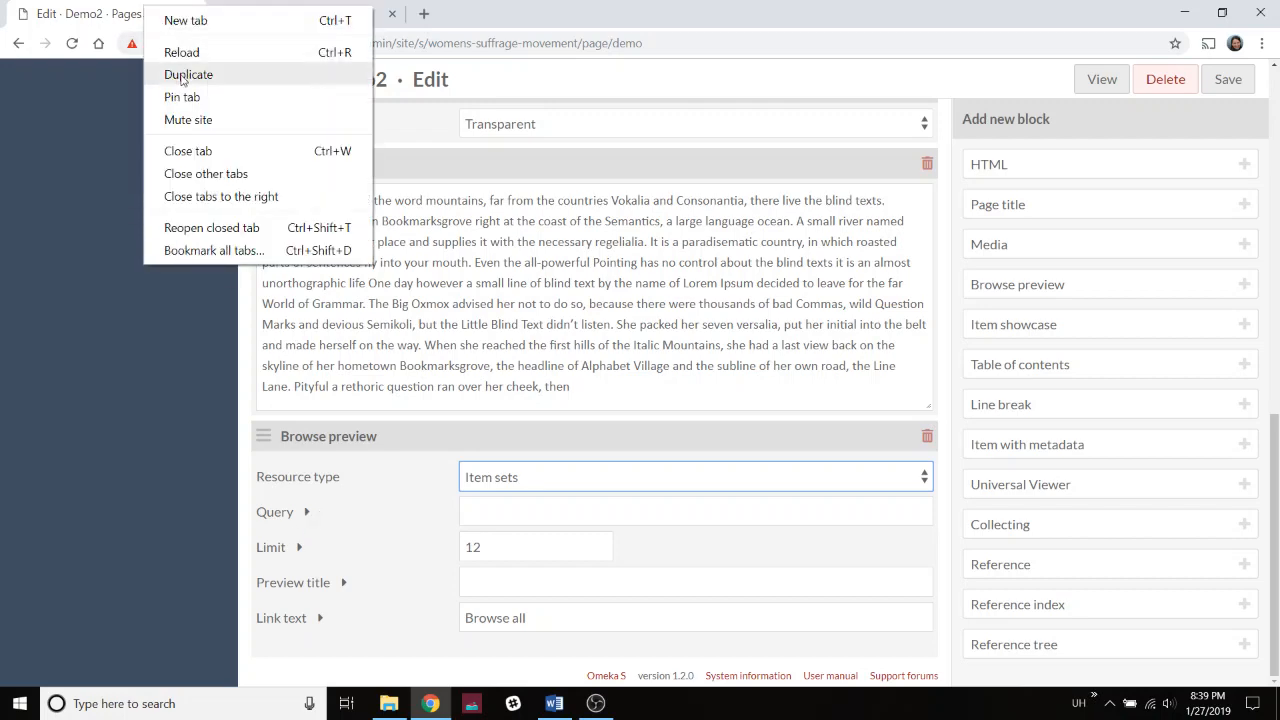
click(183, 76)
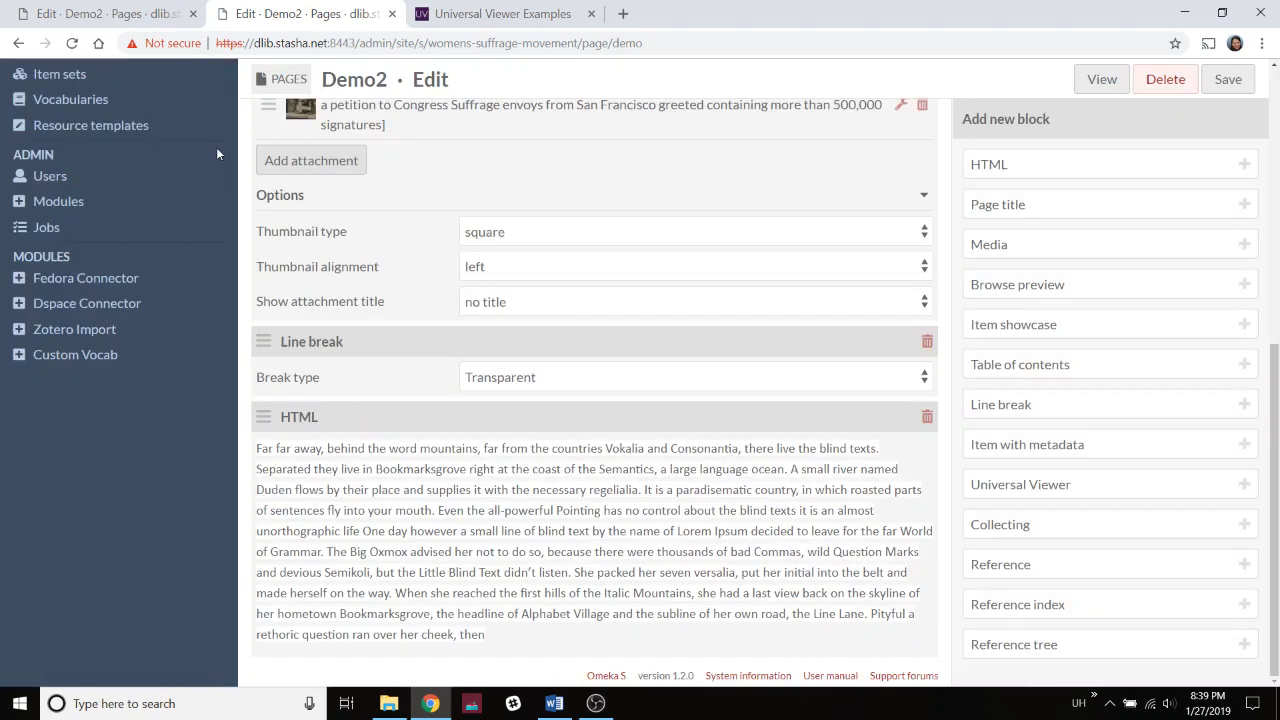
scroll(216, 147, up, 5)
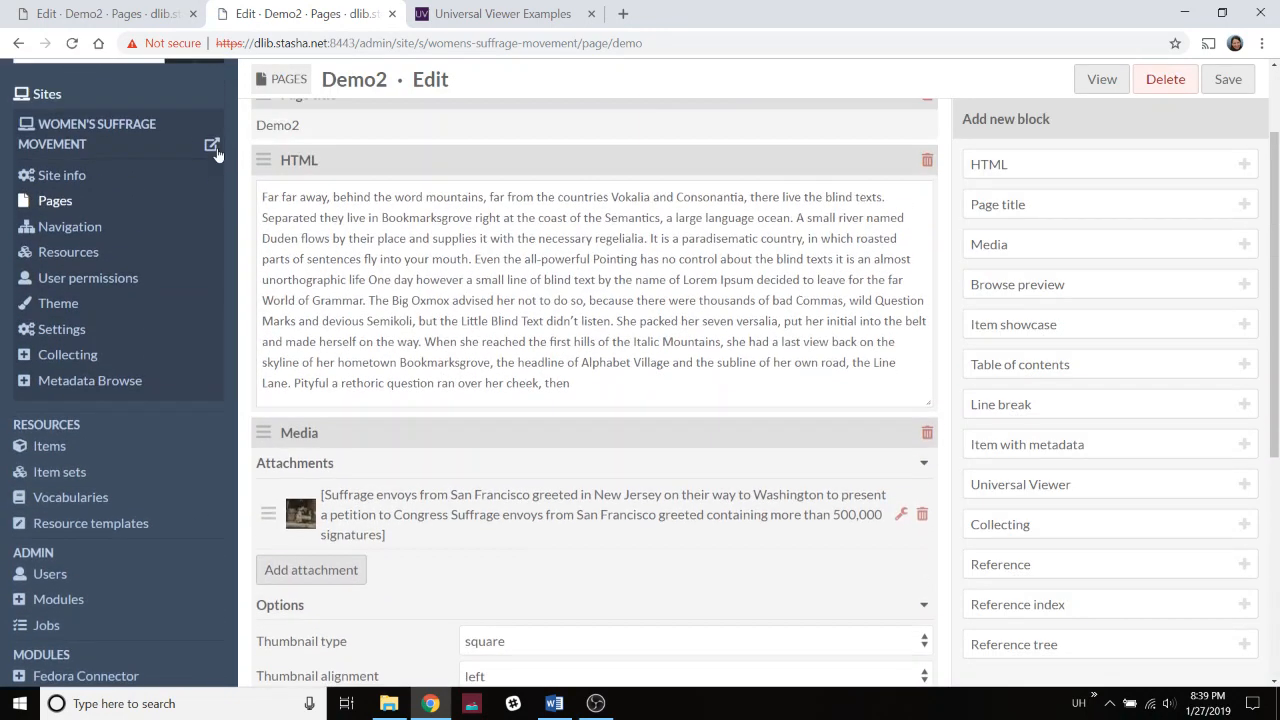
click(50, 446)
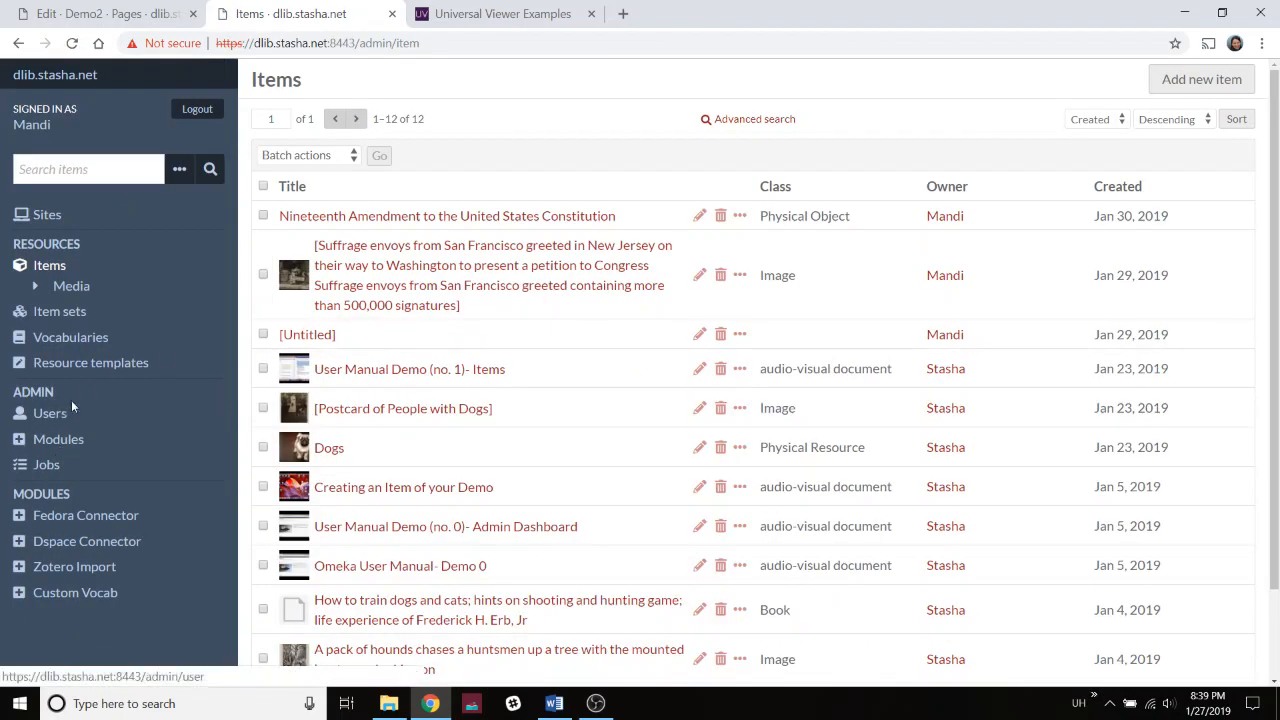
click(758, 120)
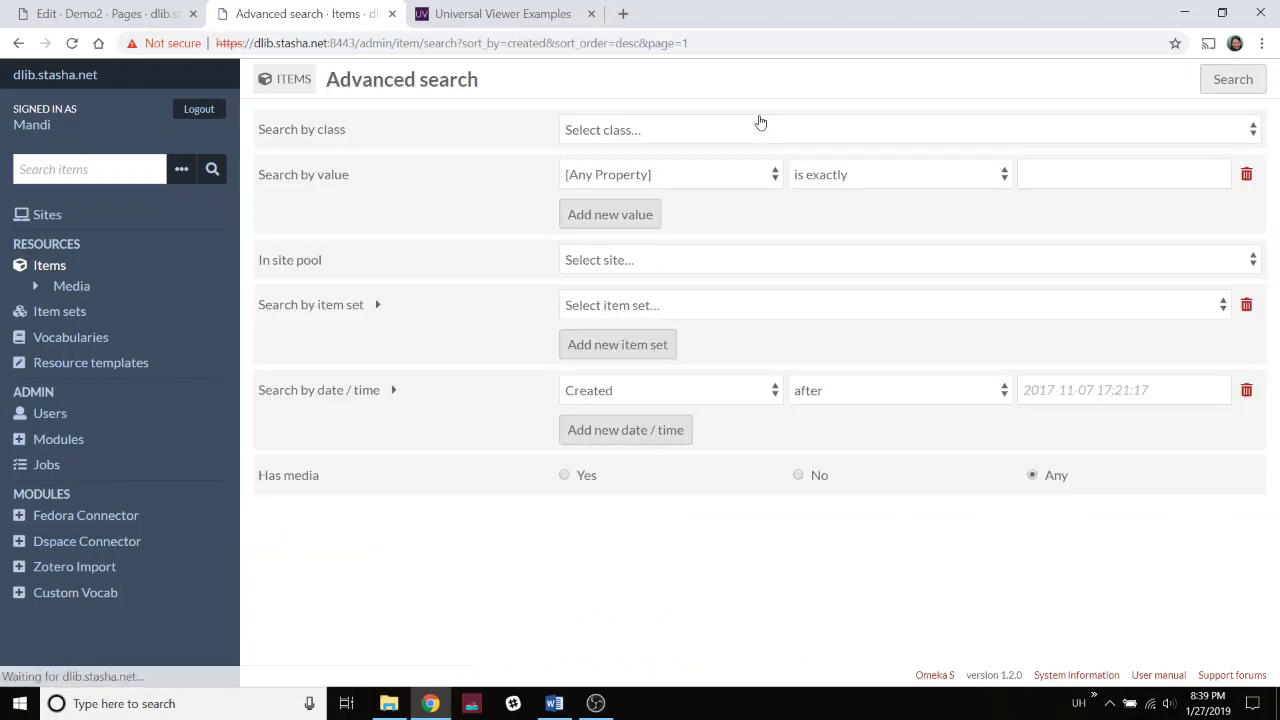
click(632, 313)
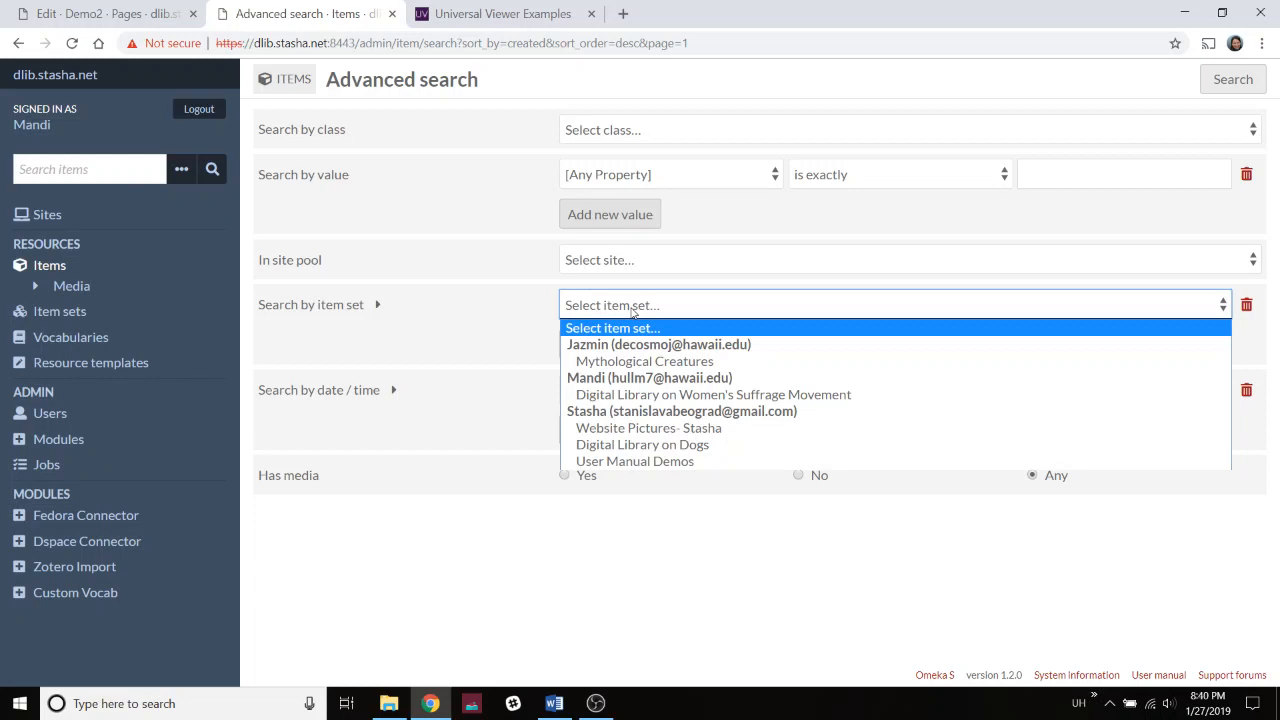
click(651, 395)
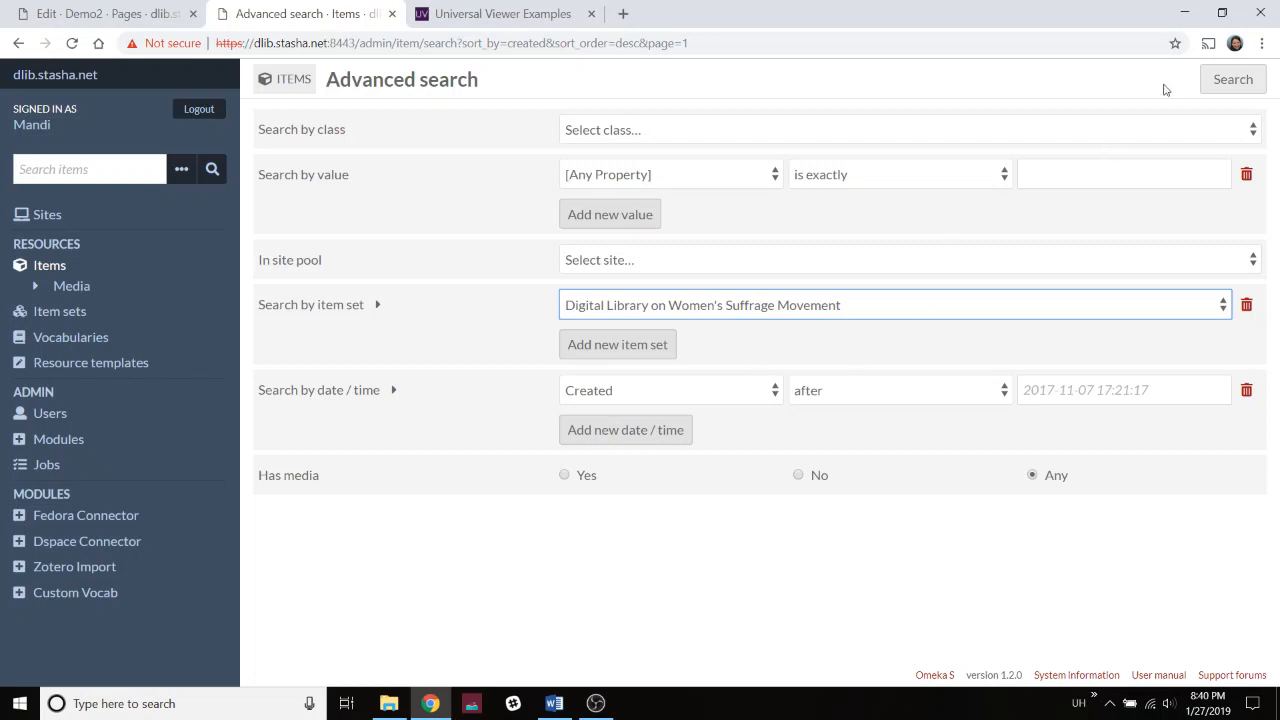
click(1234, 80)
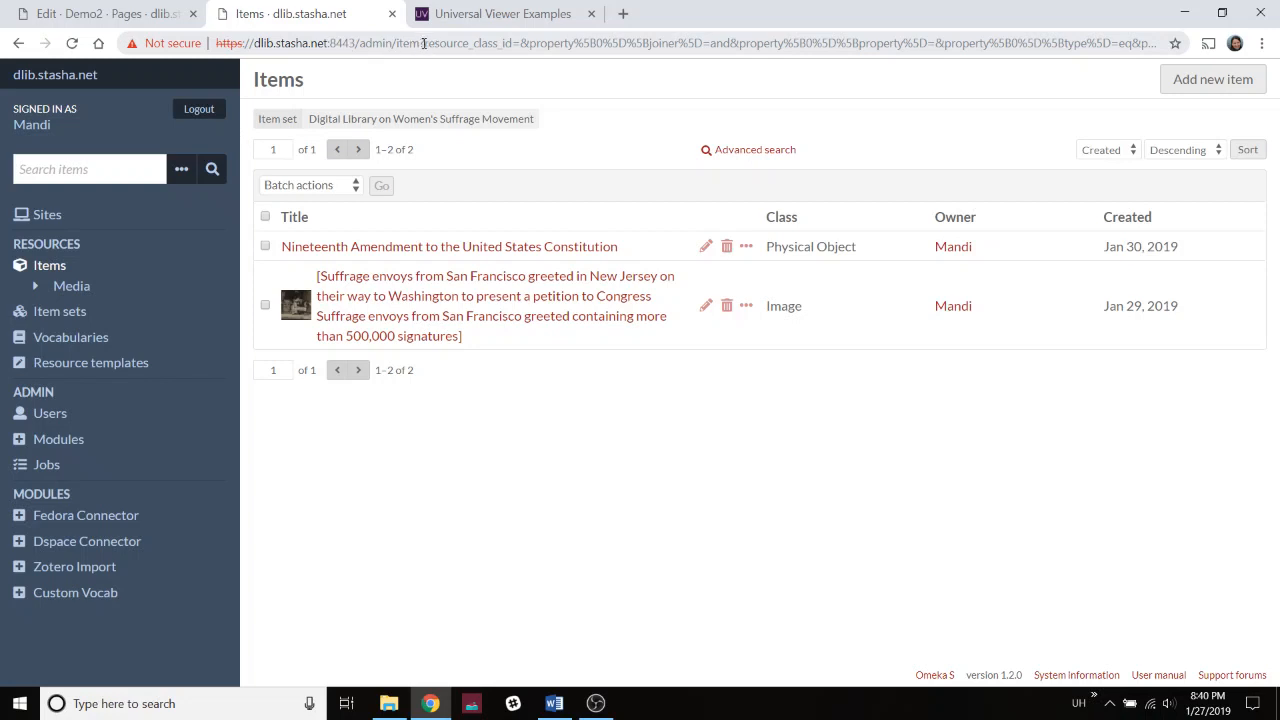
Copy the query string after the question mark in the search results URL and paste it into the Browse preview block's Query field.
drag(422, 43, 1165, 43)
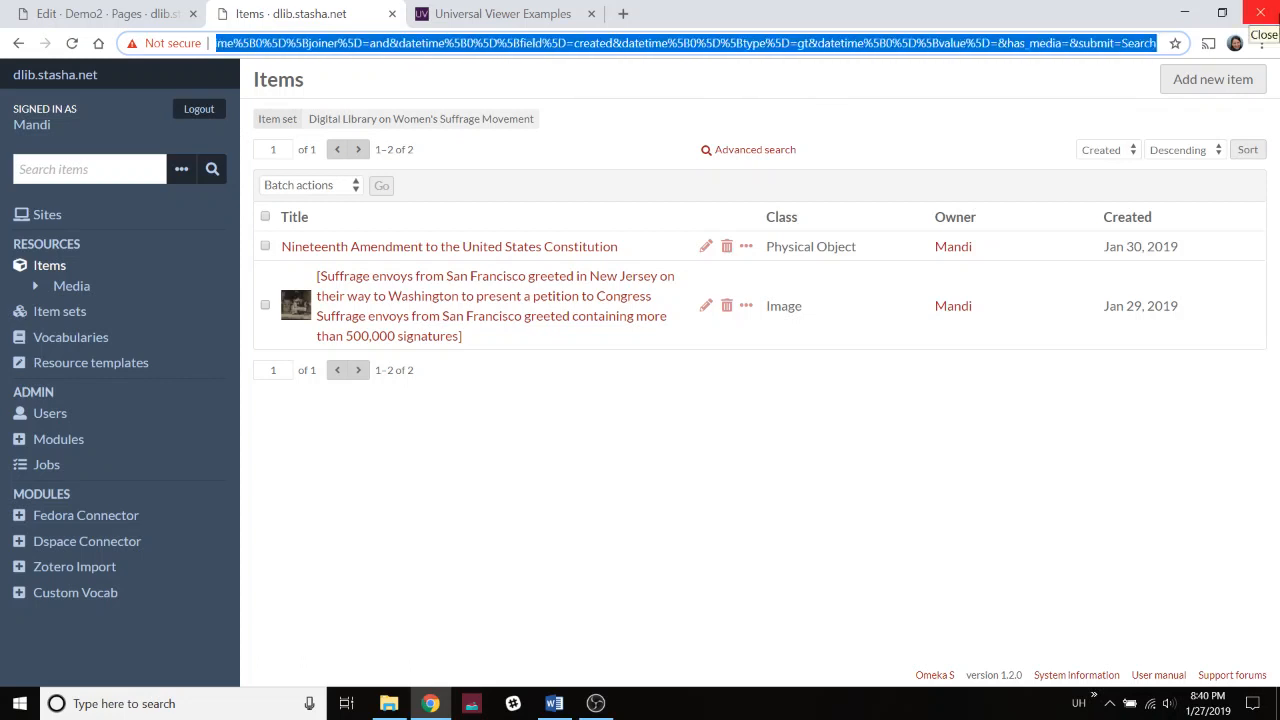
click(139, 17)
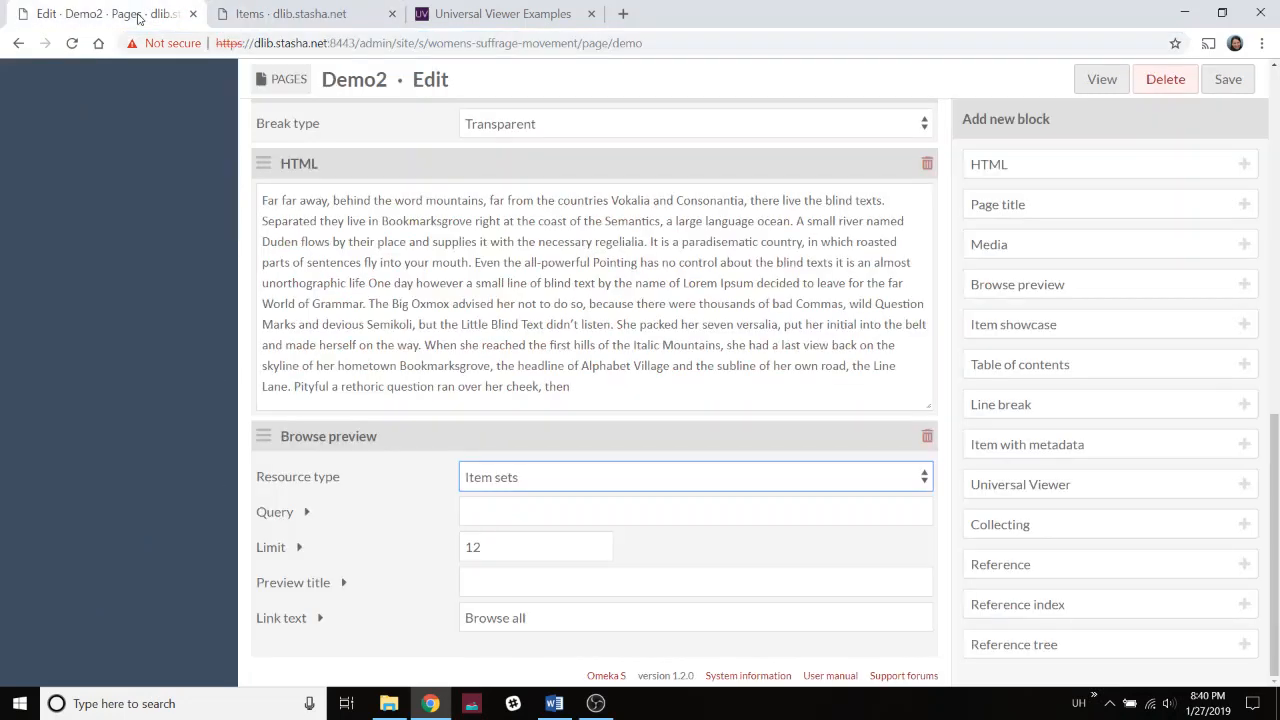
click(486, 513)
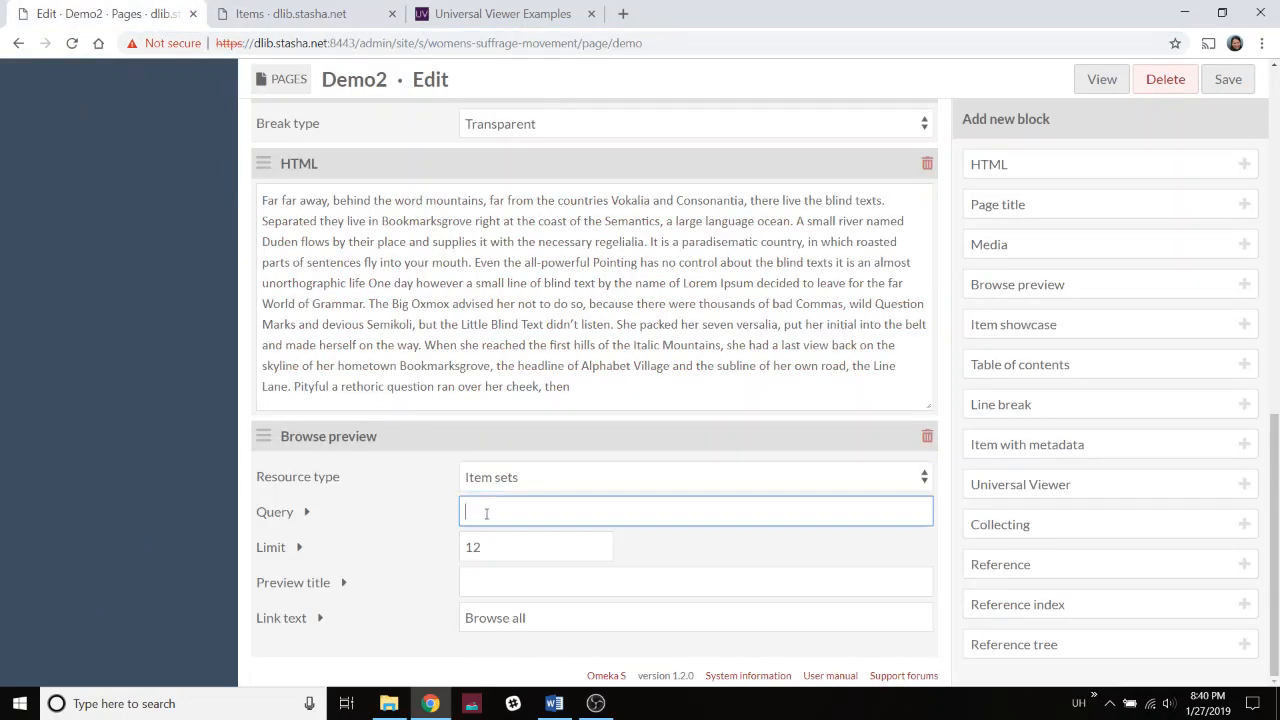
key(ctrl+v)
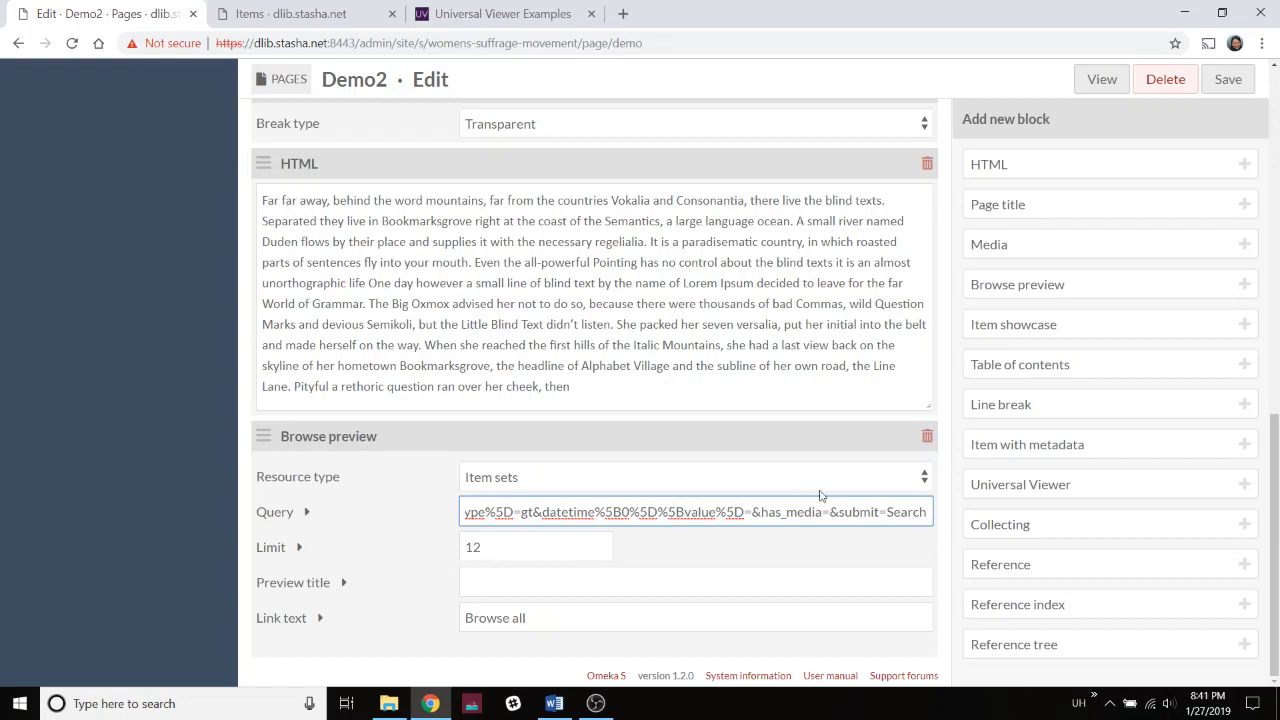
Set the Browse preview block's limit to 6 and its preview title to "Collection Items", and save the page.
click(924, 477)
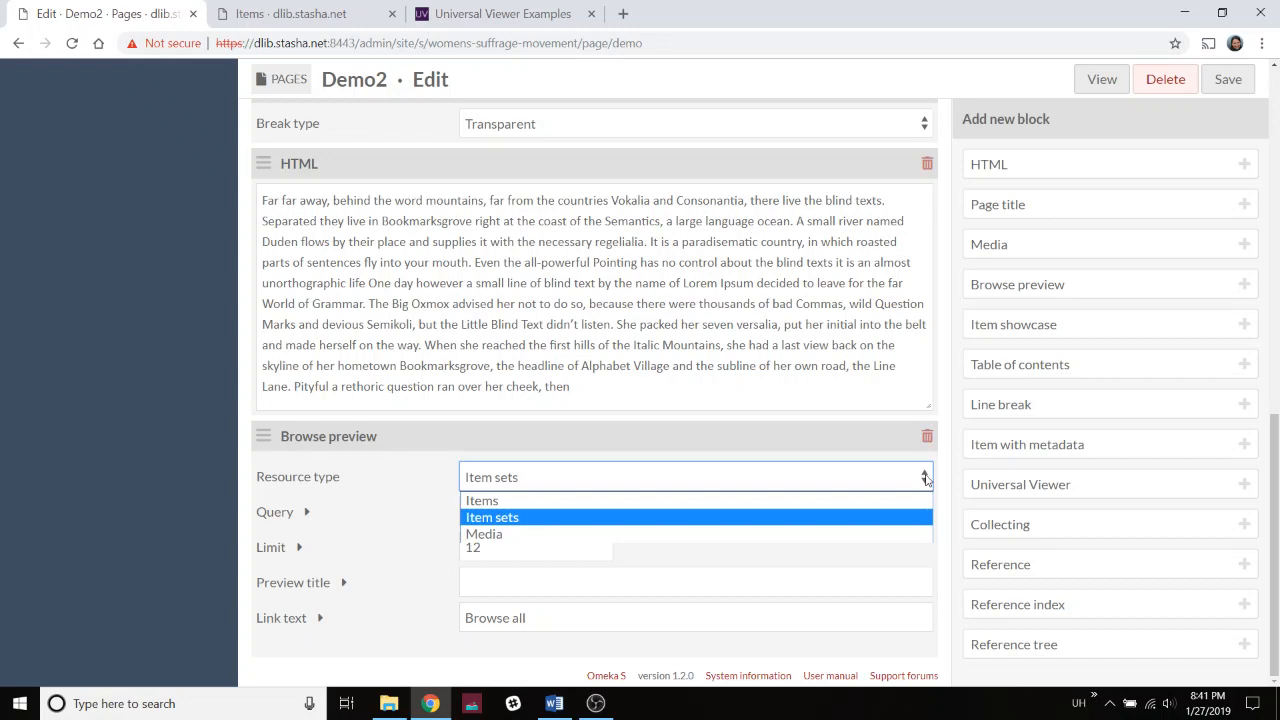
click(926, 479)
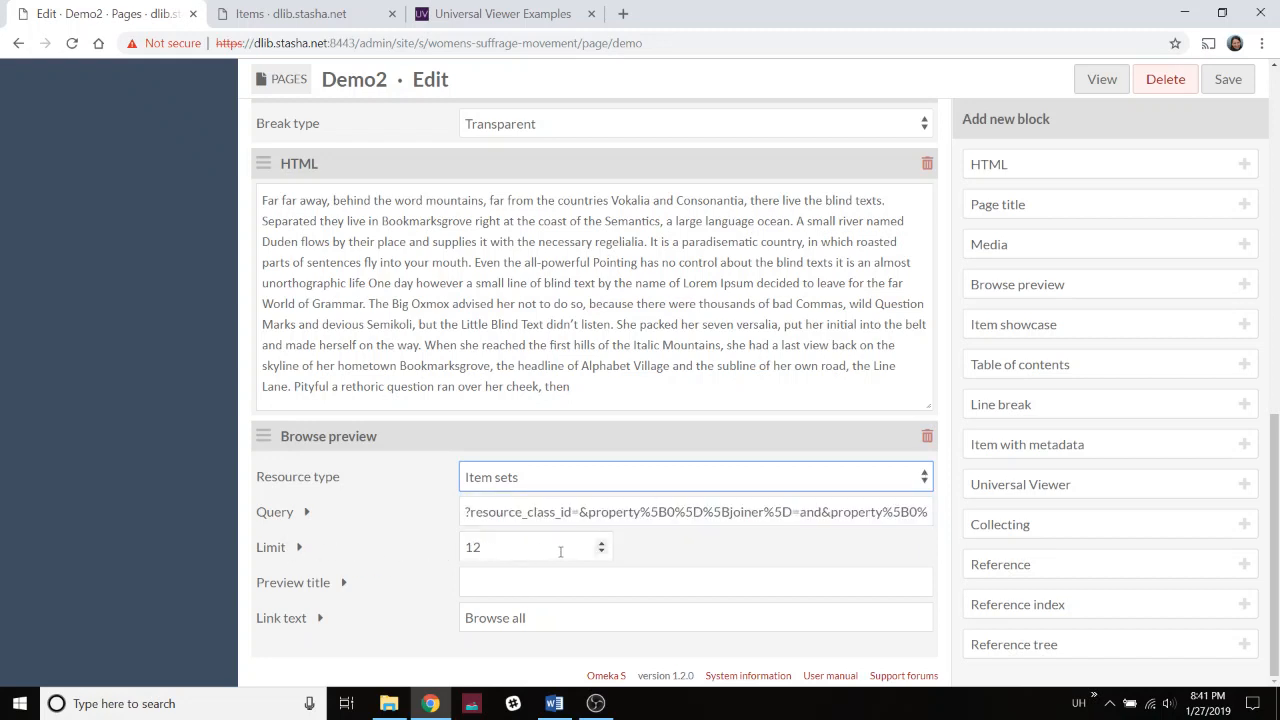
drag(500, 547, 466, 547)
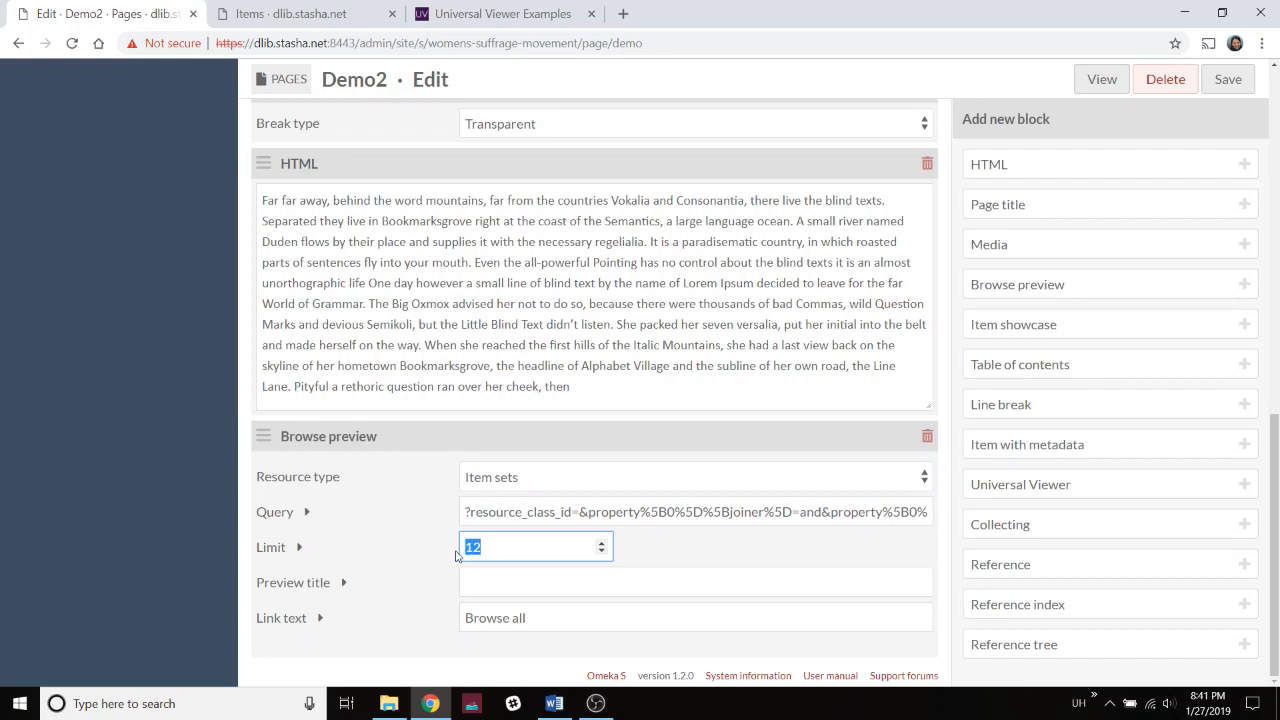
text(6)
click(485, 584)
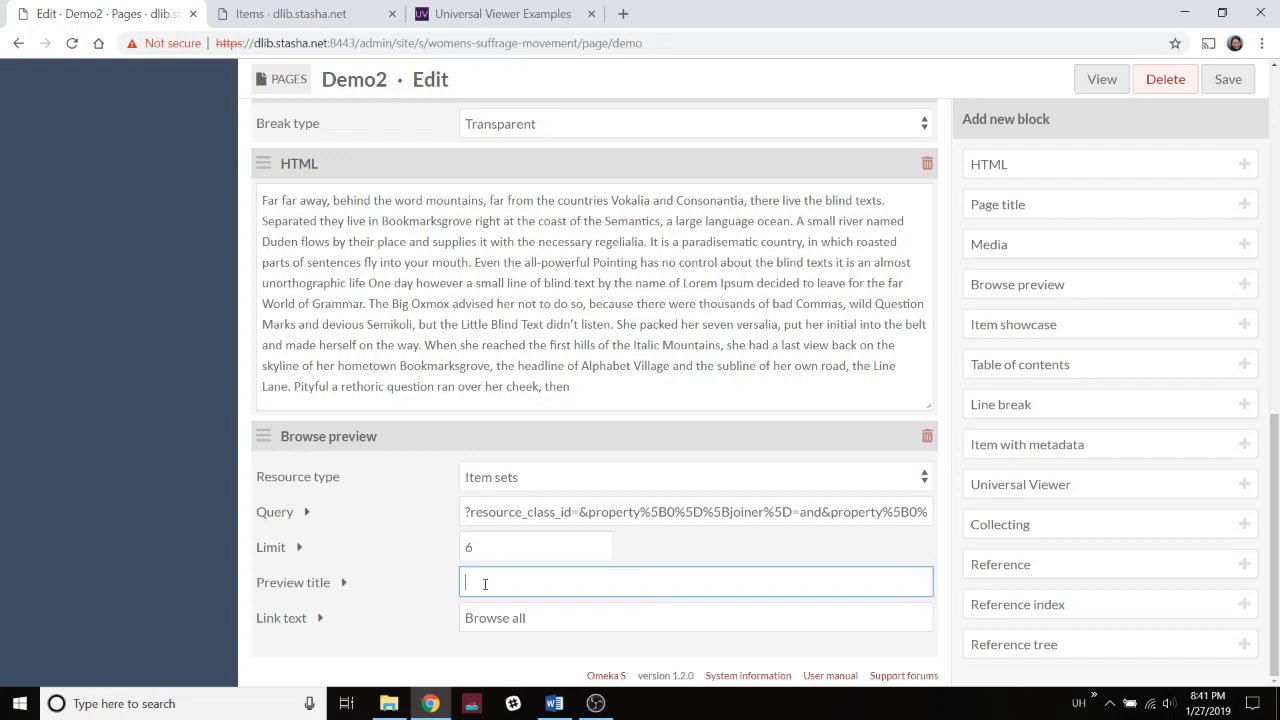
text(Collection Items)
click(1229, 80)
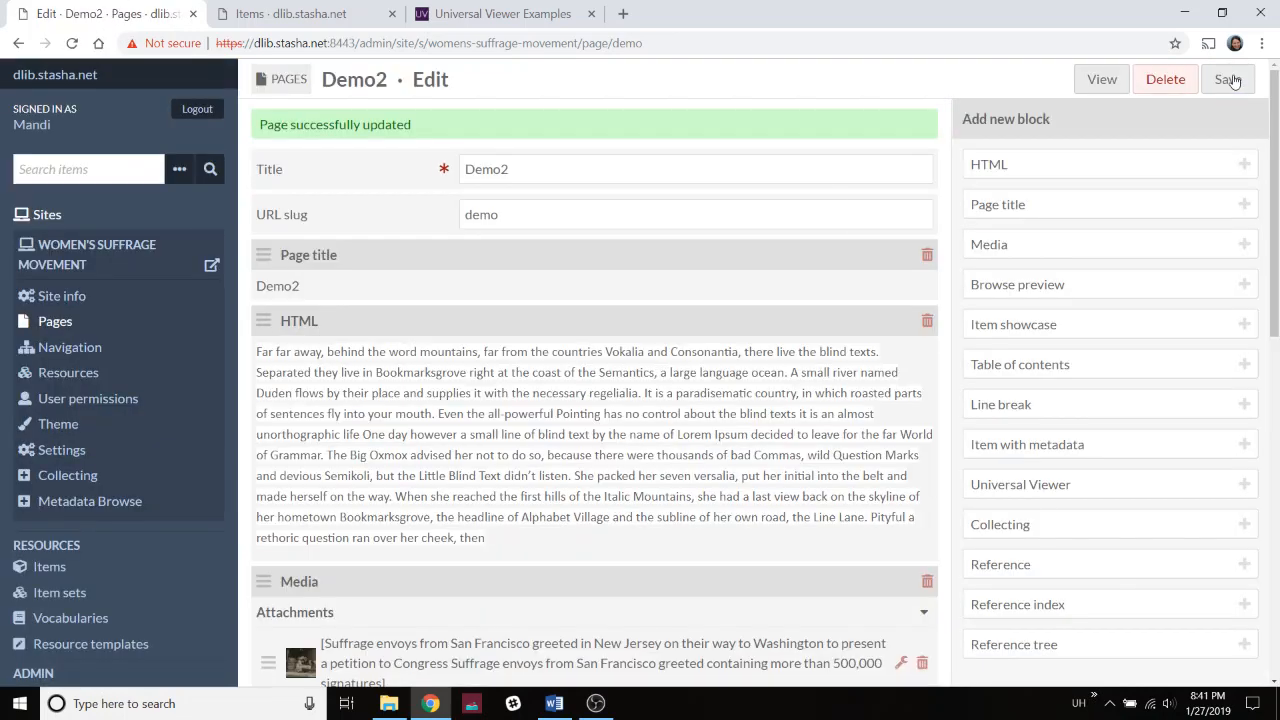
Check the Collection Items section on the public page, return to the editor, change the Browse preview's resource type to Items, and save.
click(1102, 79)
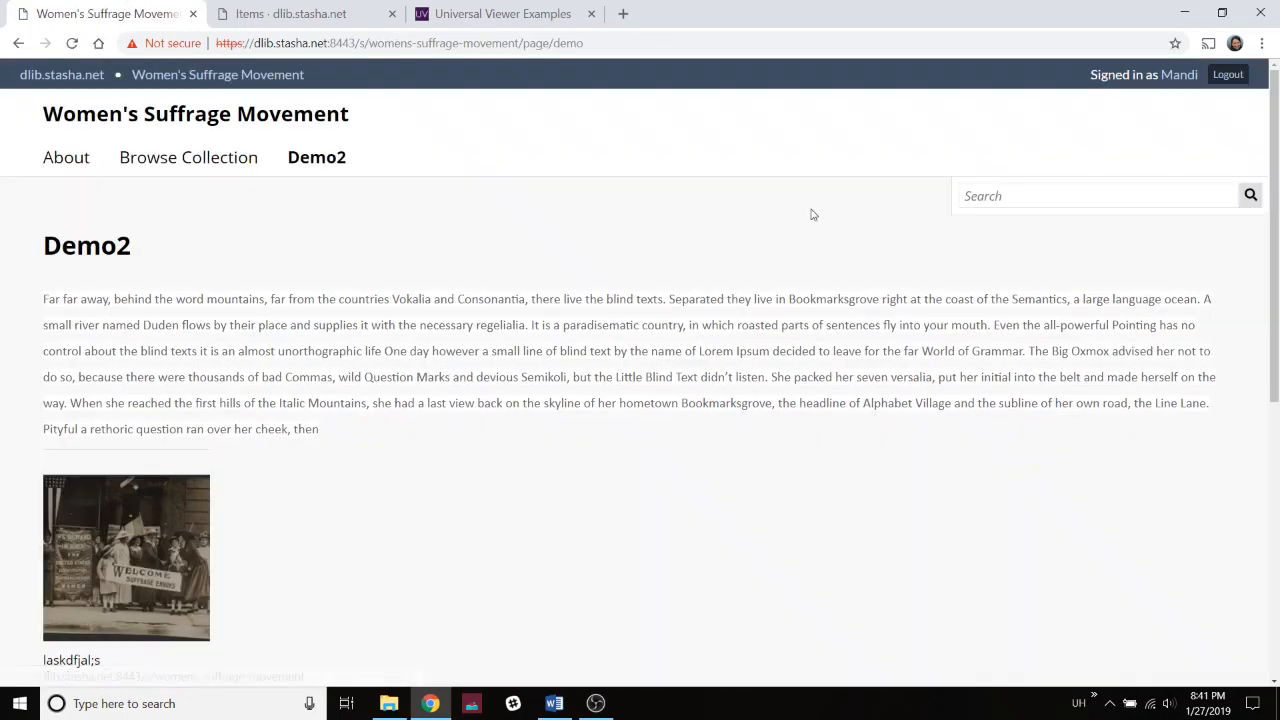
scroll(642, 400, down, 5)
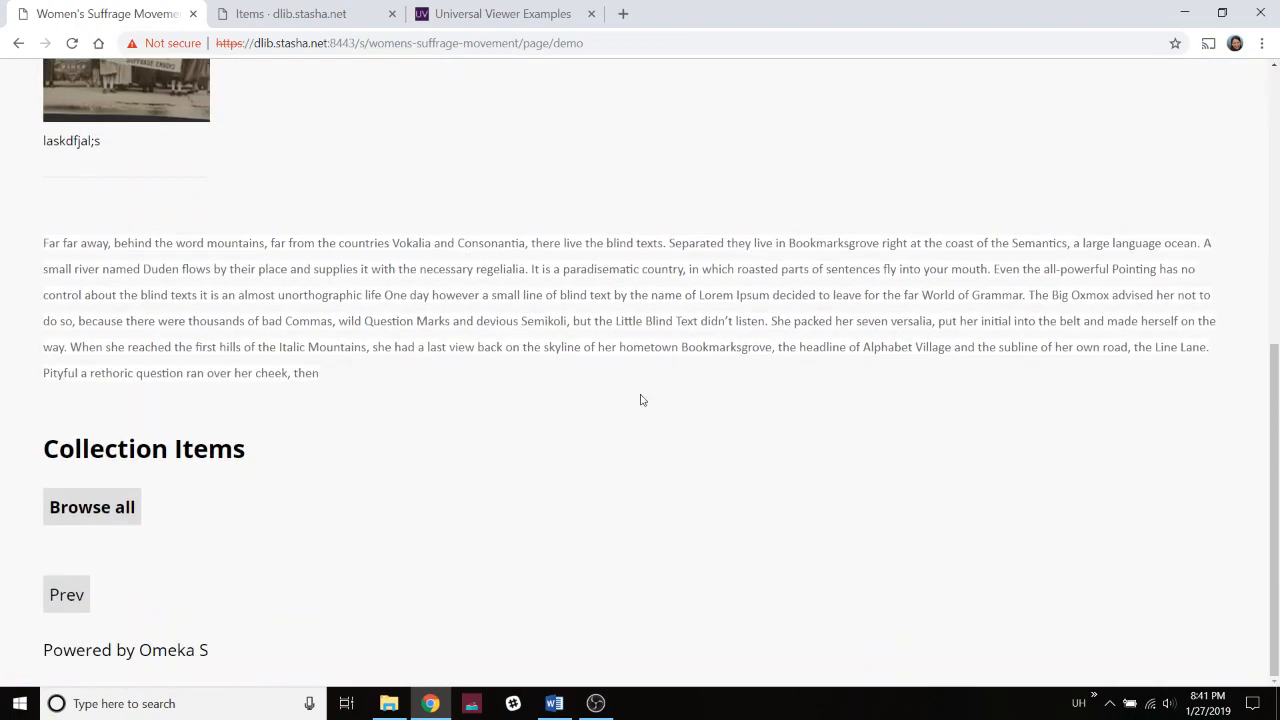
click(18, 43)
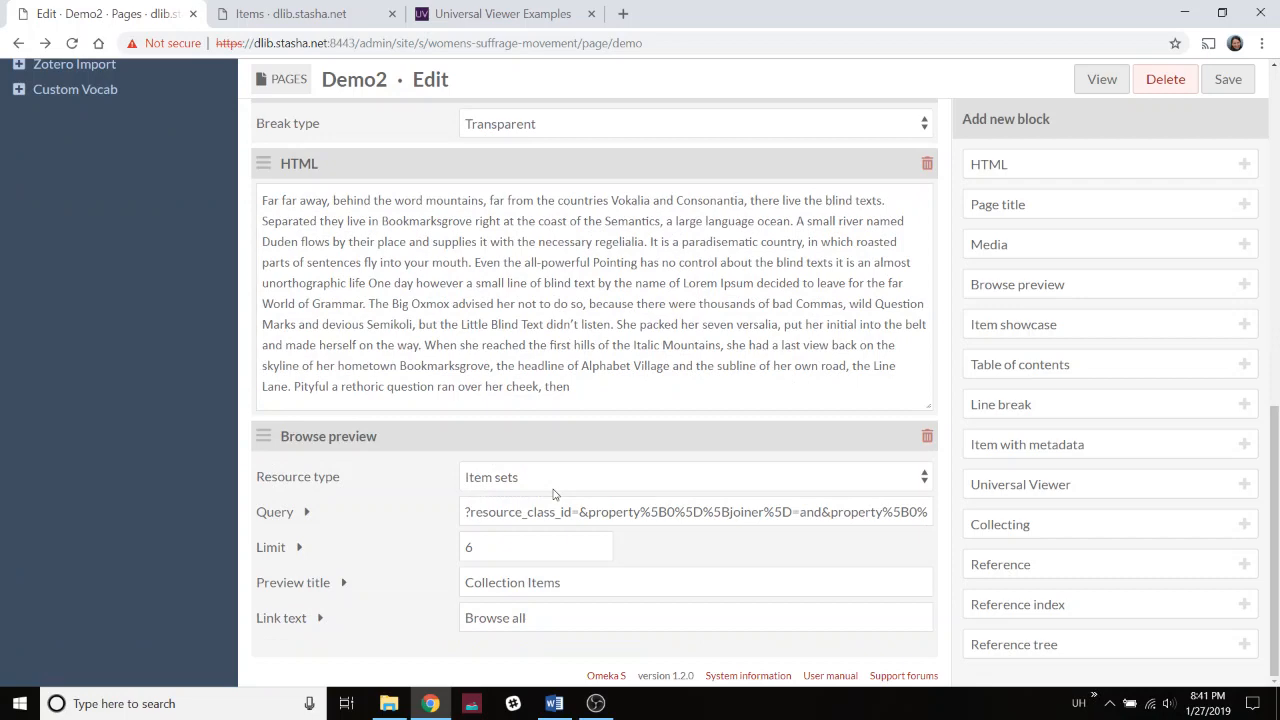
click(593, 483)
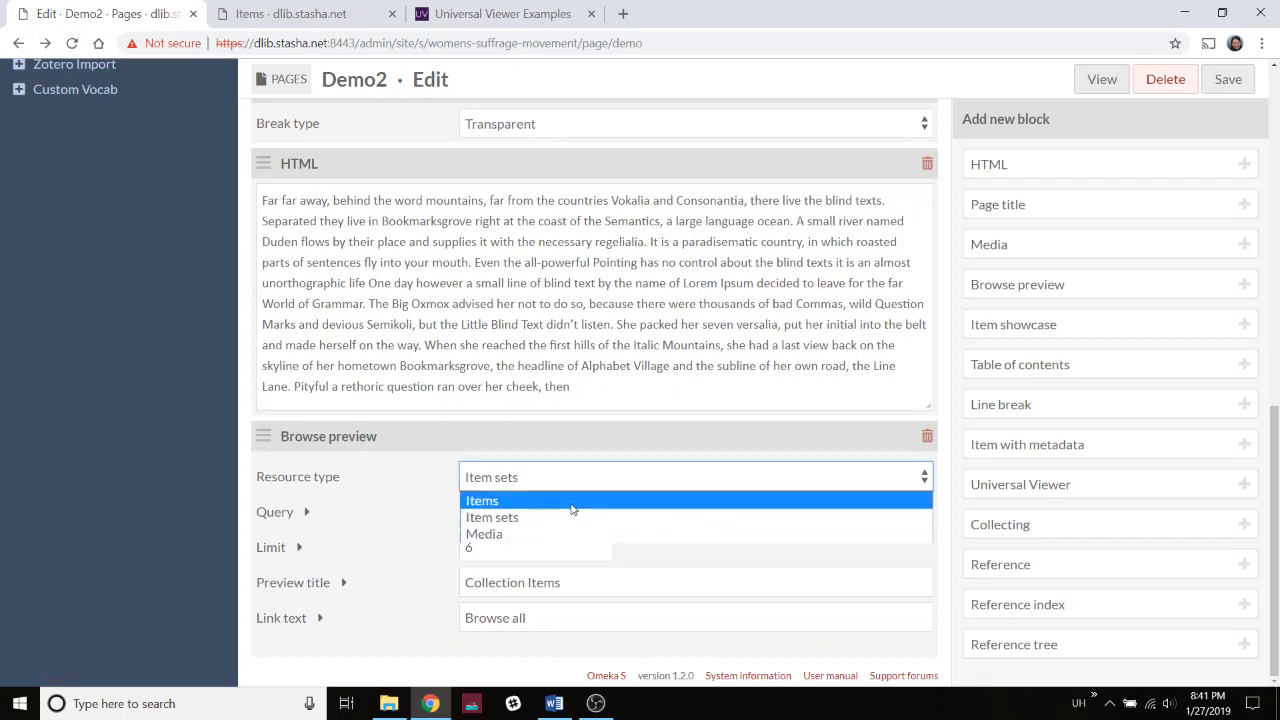
click(572, 509)
click(1229, 84)
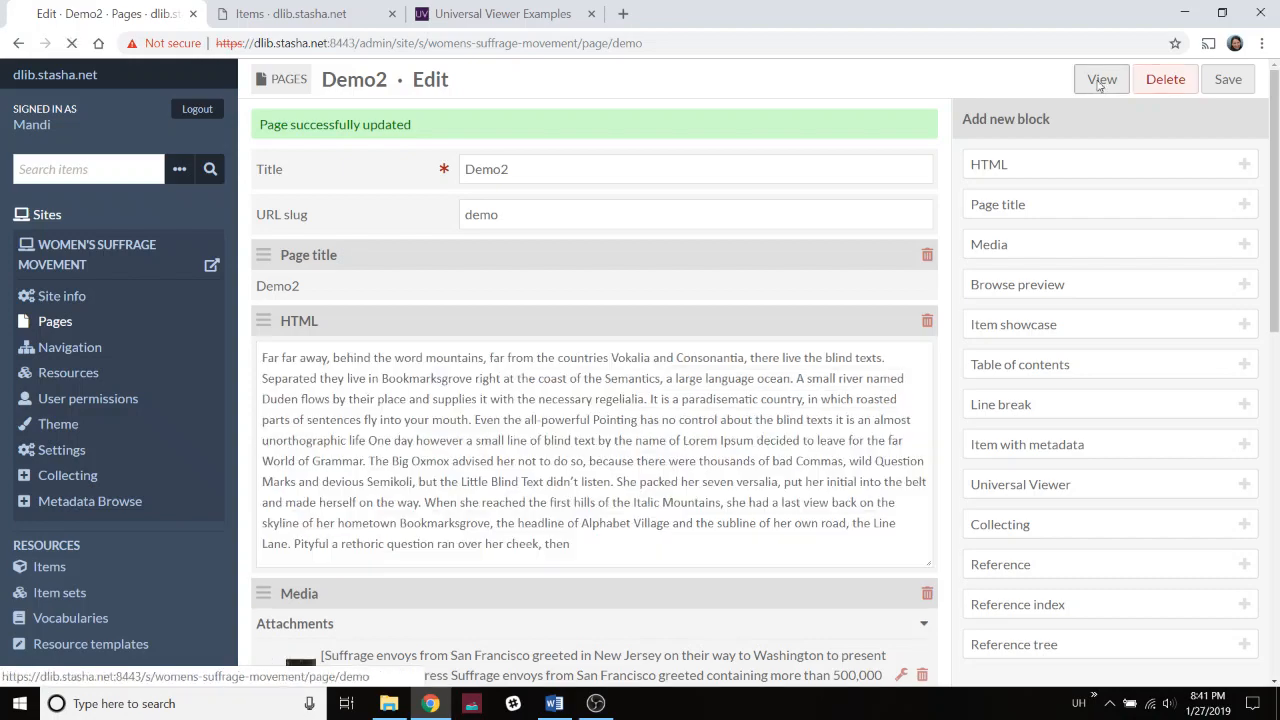
View the public Demo2 page, examine the Collection Items preview, and open and inspect its Browse all listing.
click(1100, 79)
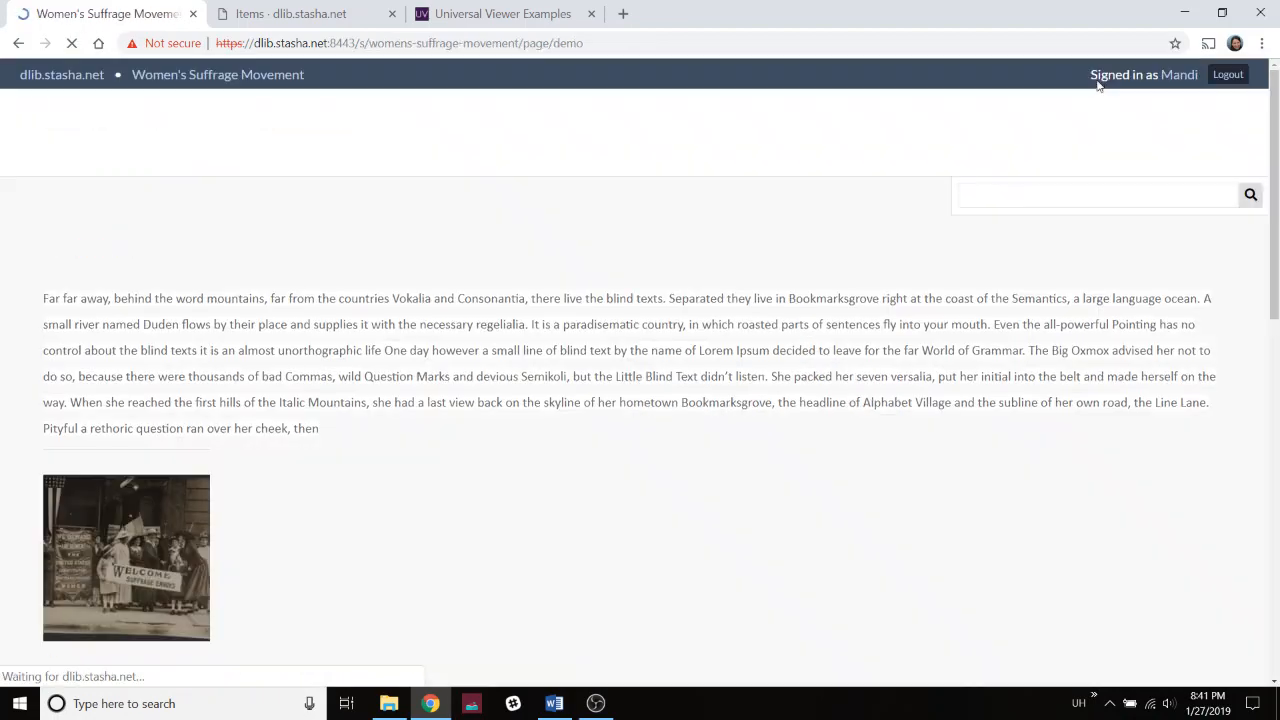
right_click(587, 436)
click(538, 453)
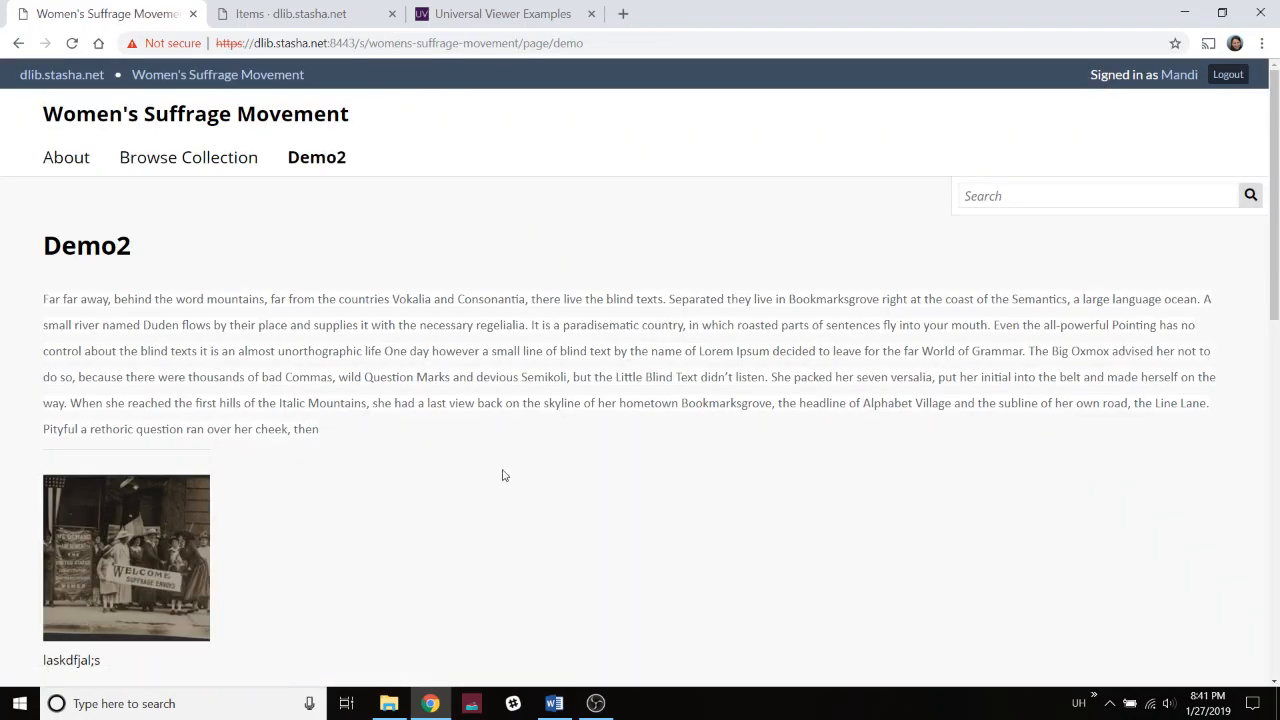
scroll(503, 472, down, 8)
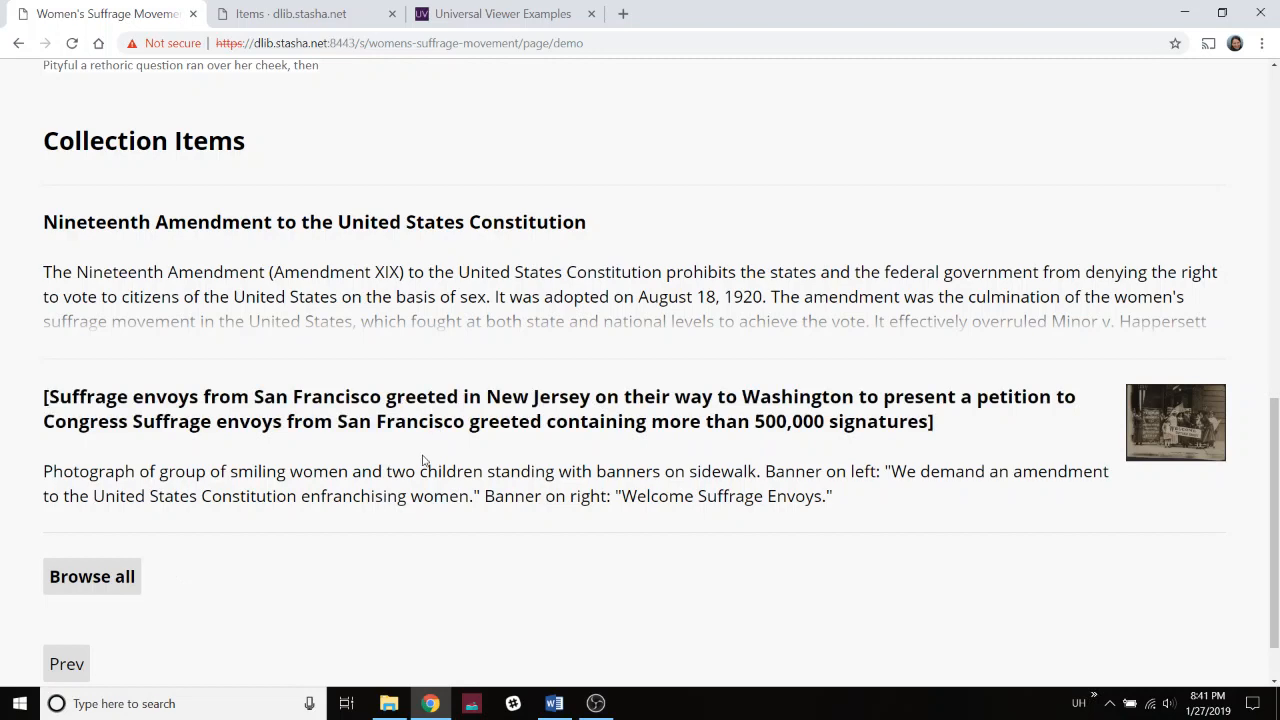
scroll(306, 558, down, 1)
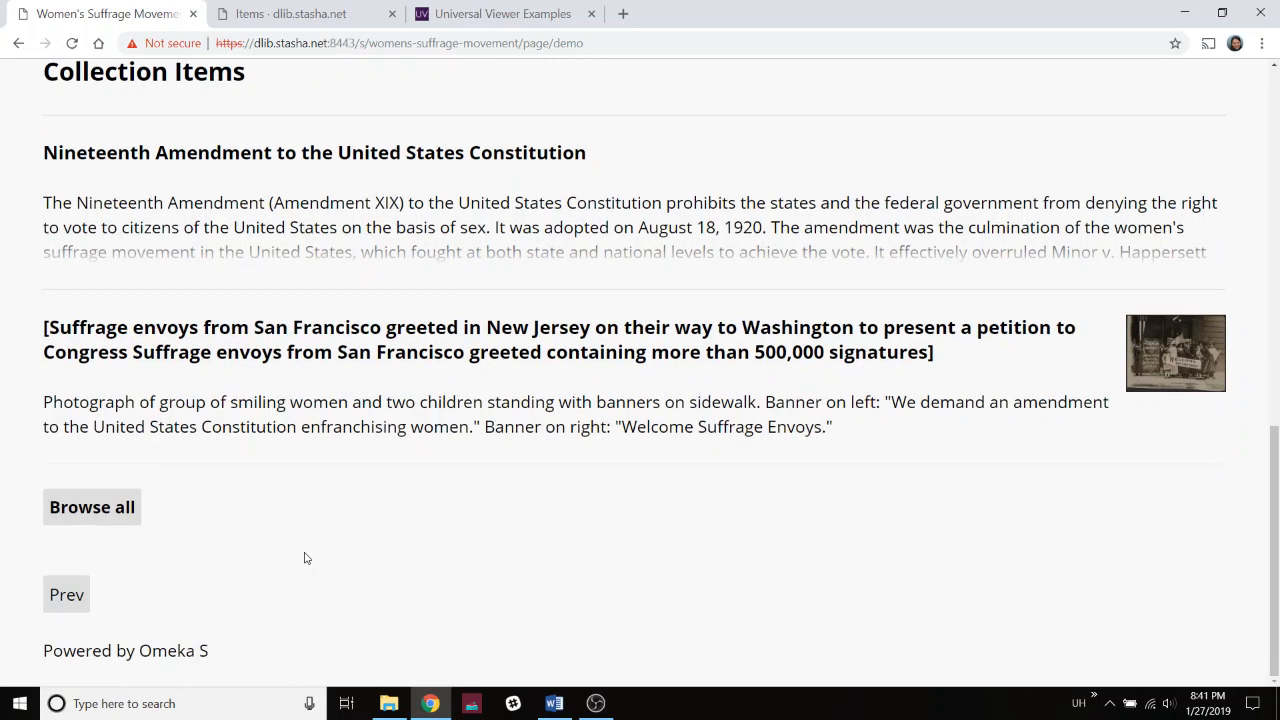
click(106, 512)
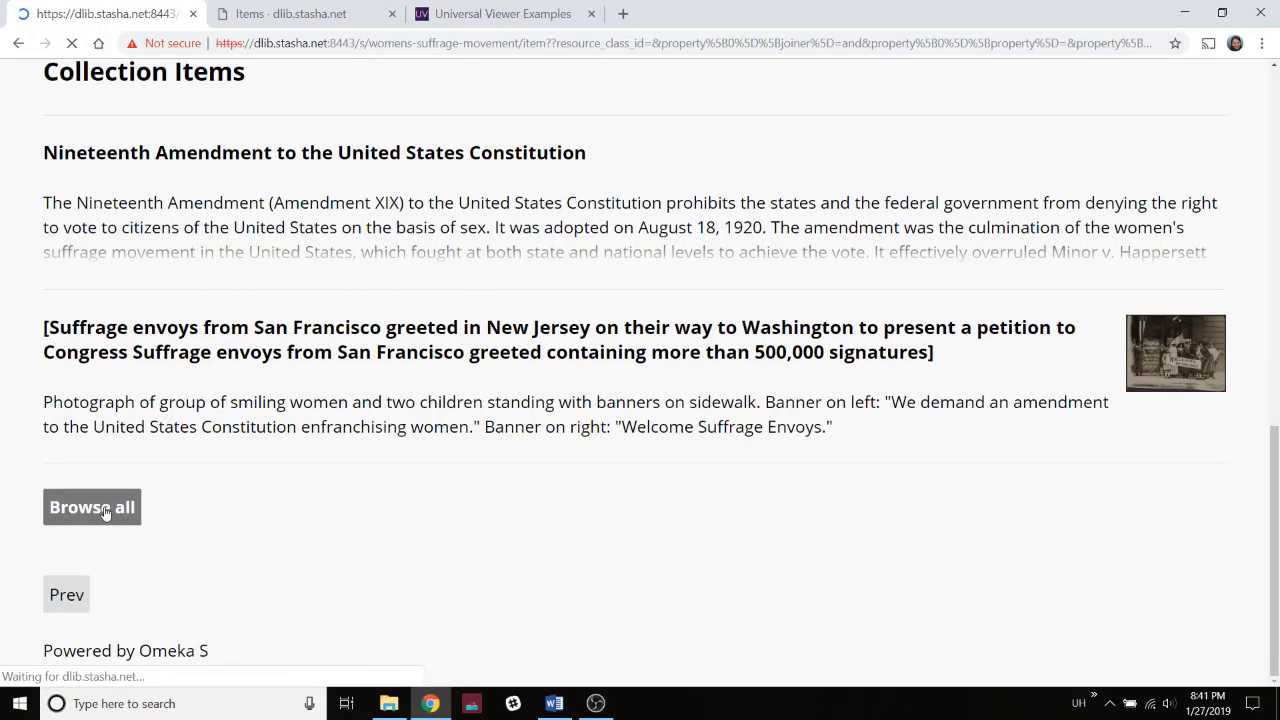
scroll(106, 512, down, 3)
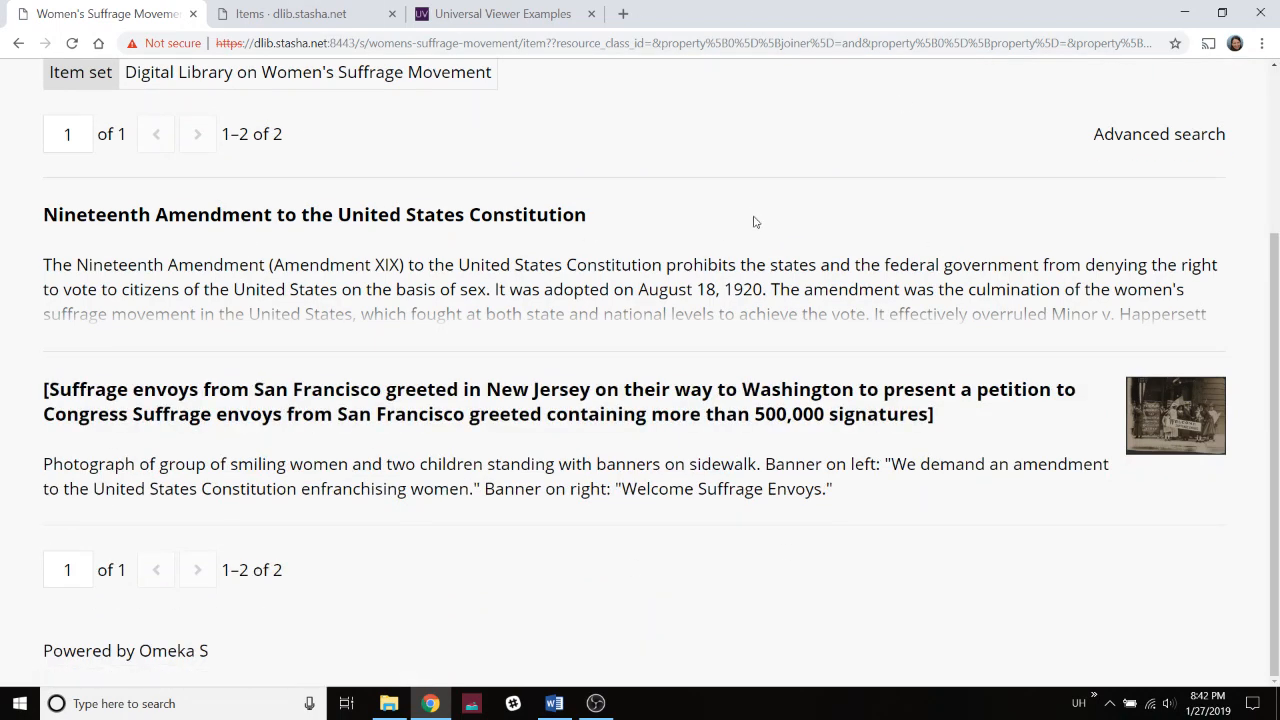
scroll(755, 222, up, 3)
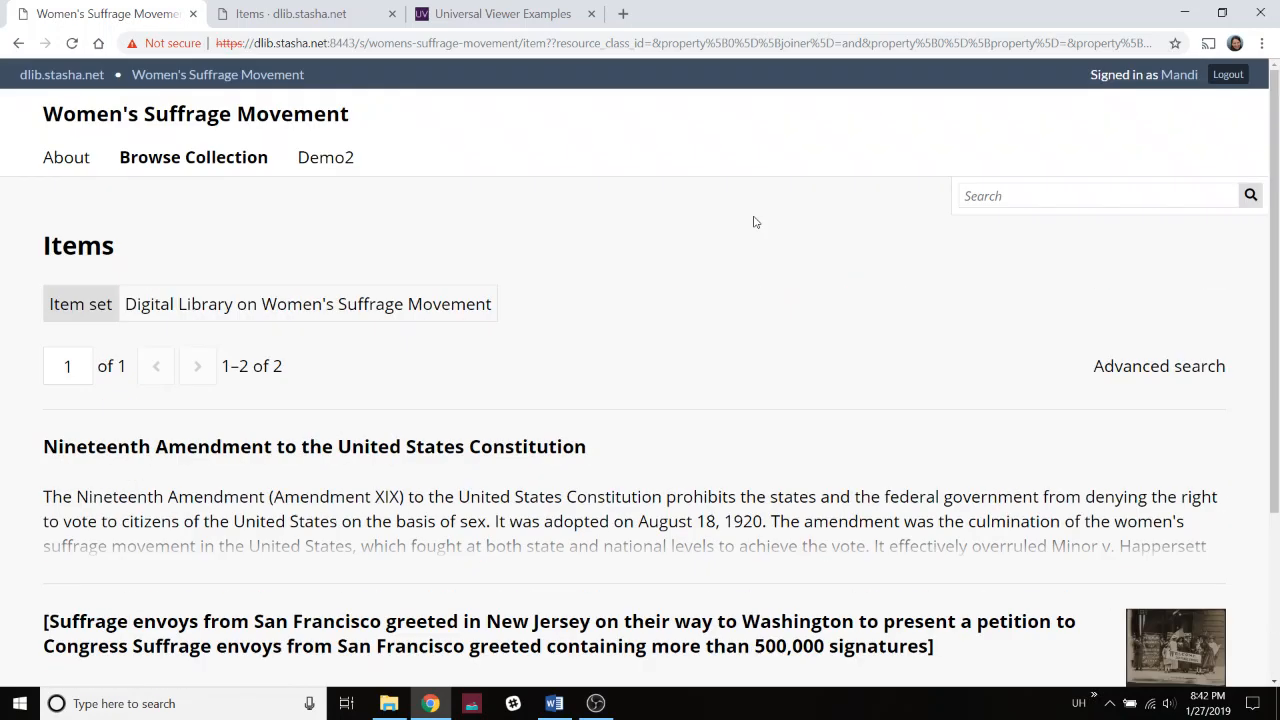
Return to the page editor and add an Item showcase block with the "Suffrage envoys from San Francisco" item attached, without a caption.
click(19, 44)
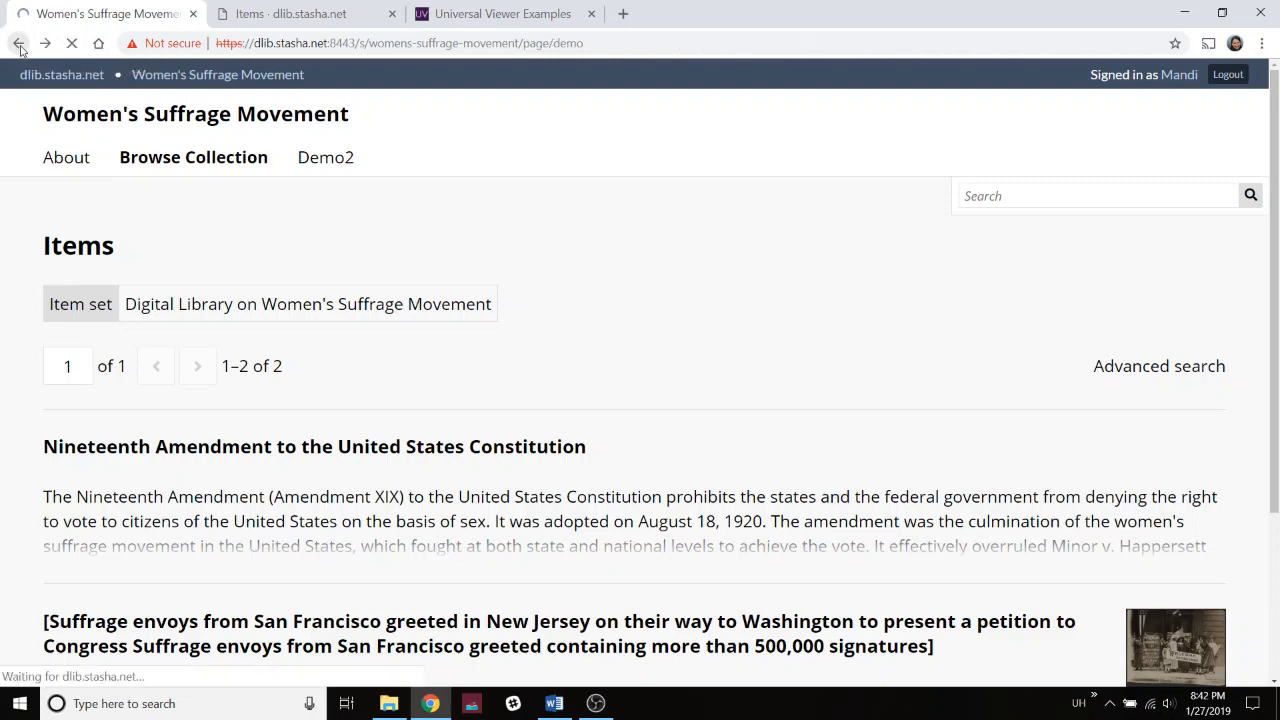
scroll(146, 160, up, 9)
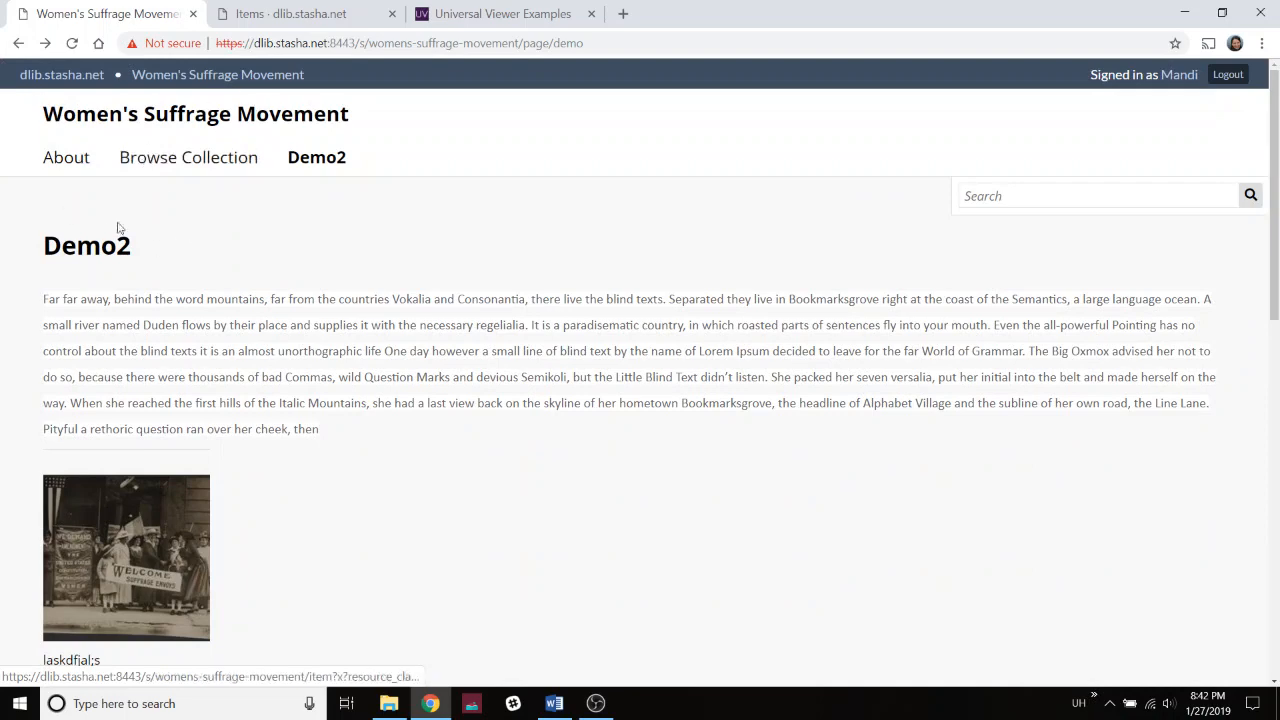
click(19, 43)
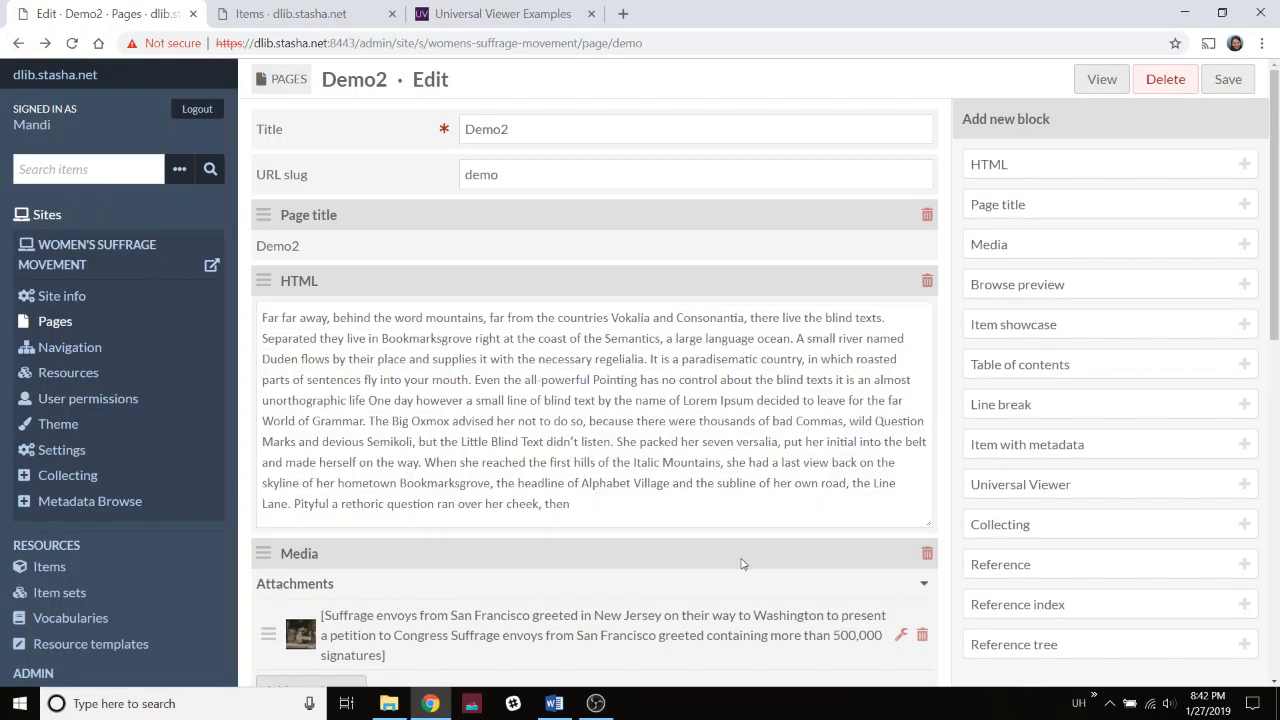
scroll(741, 563, down, 8)
scroll(741, 563, down, 1)
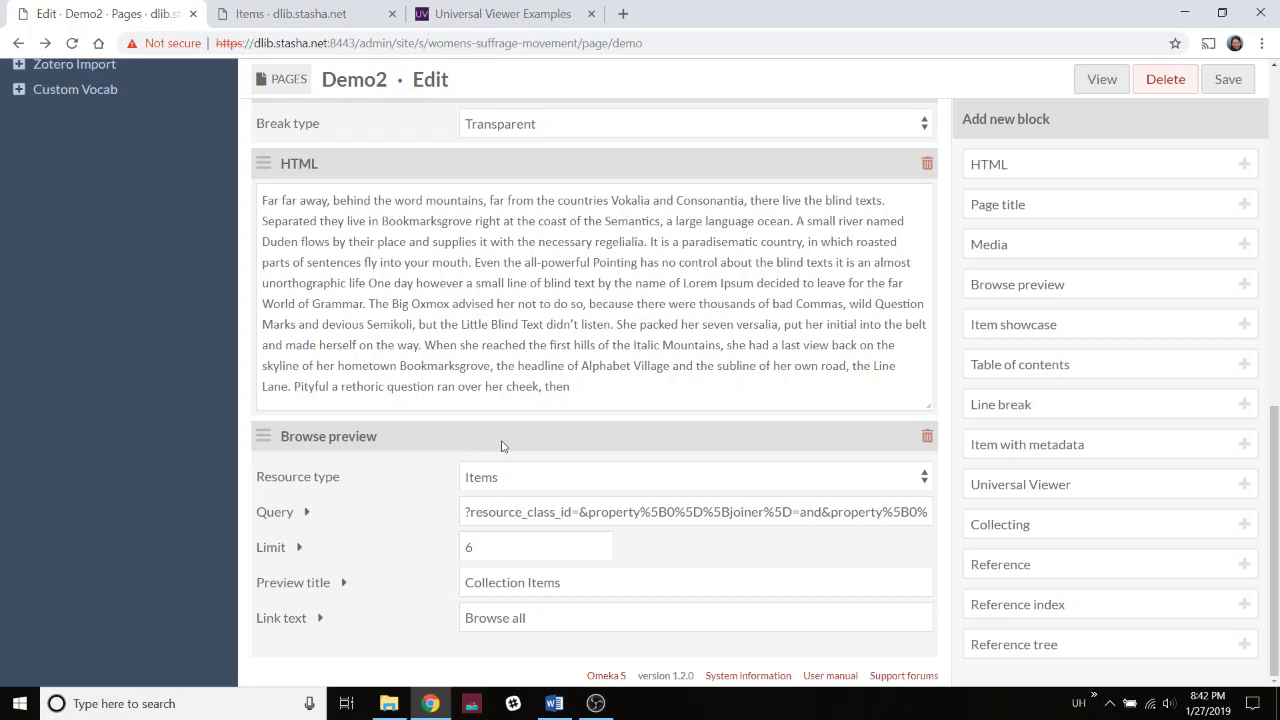
click(1034, 328)
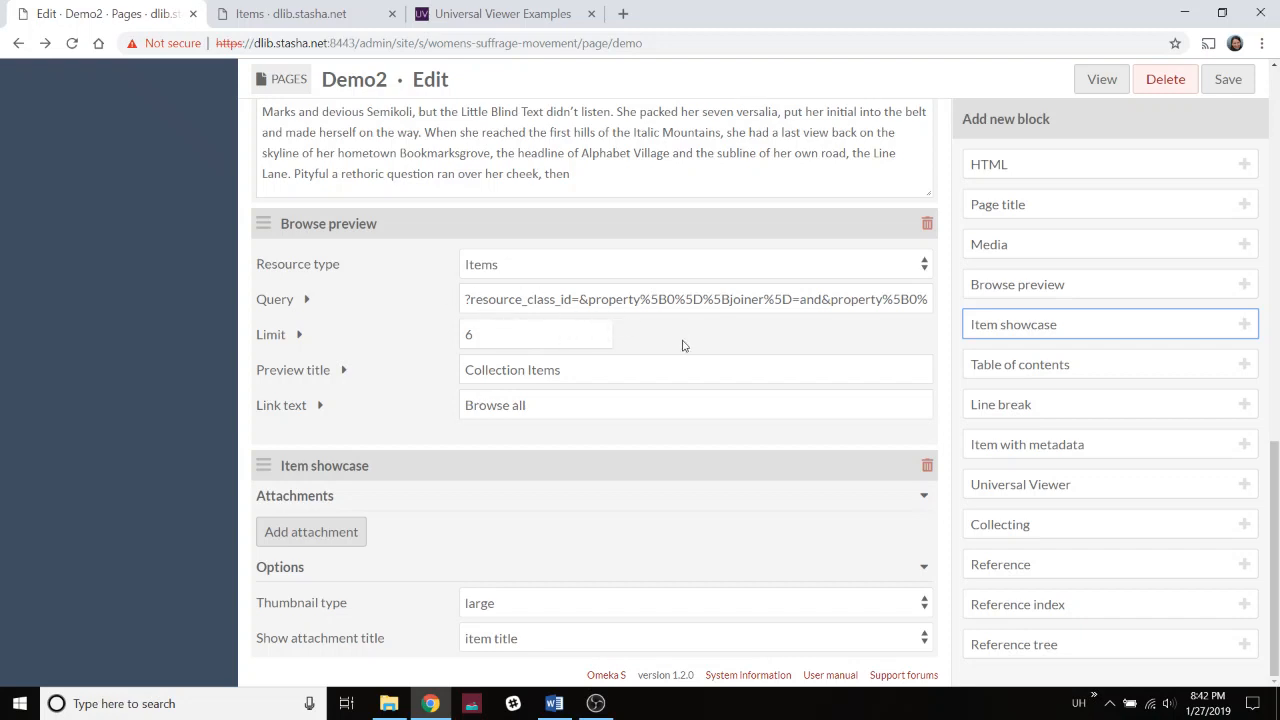
click(293, 537)
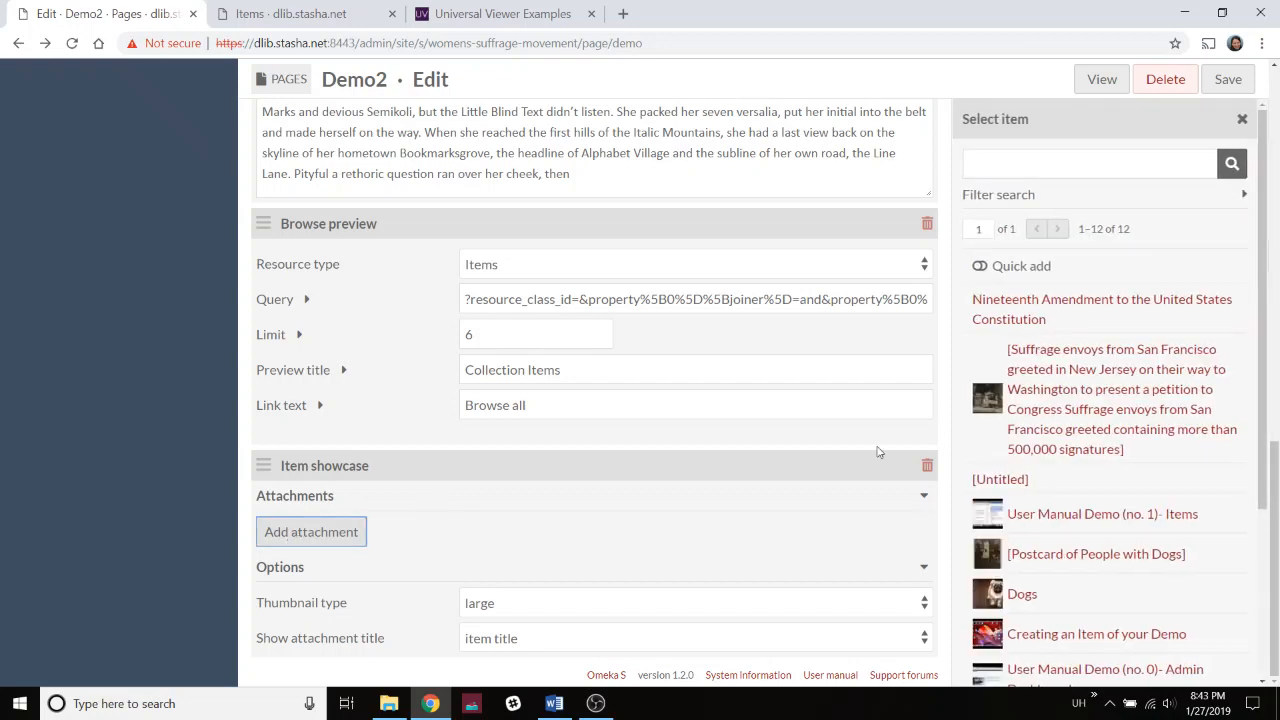
click(1100, 384)
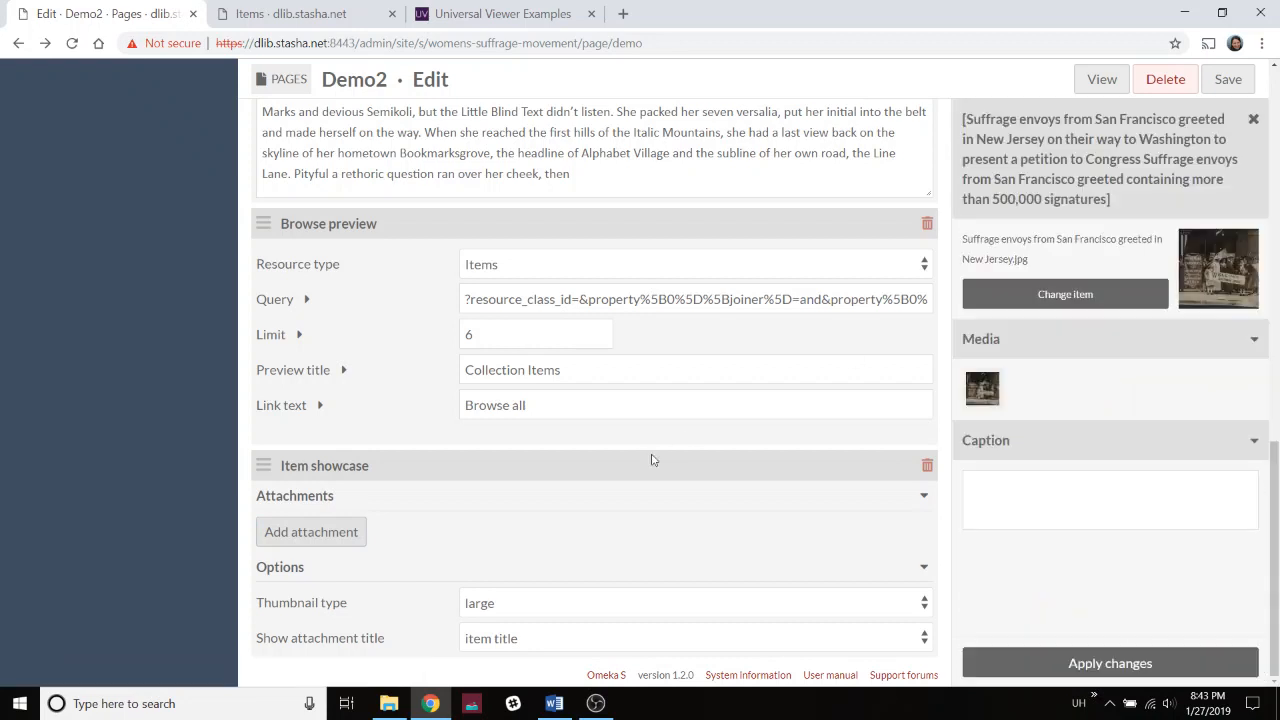
click(1006, 491)
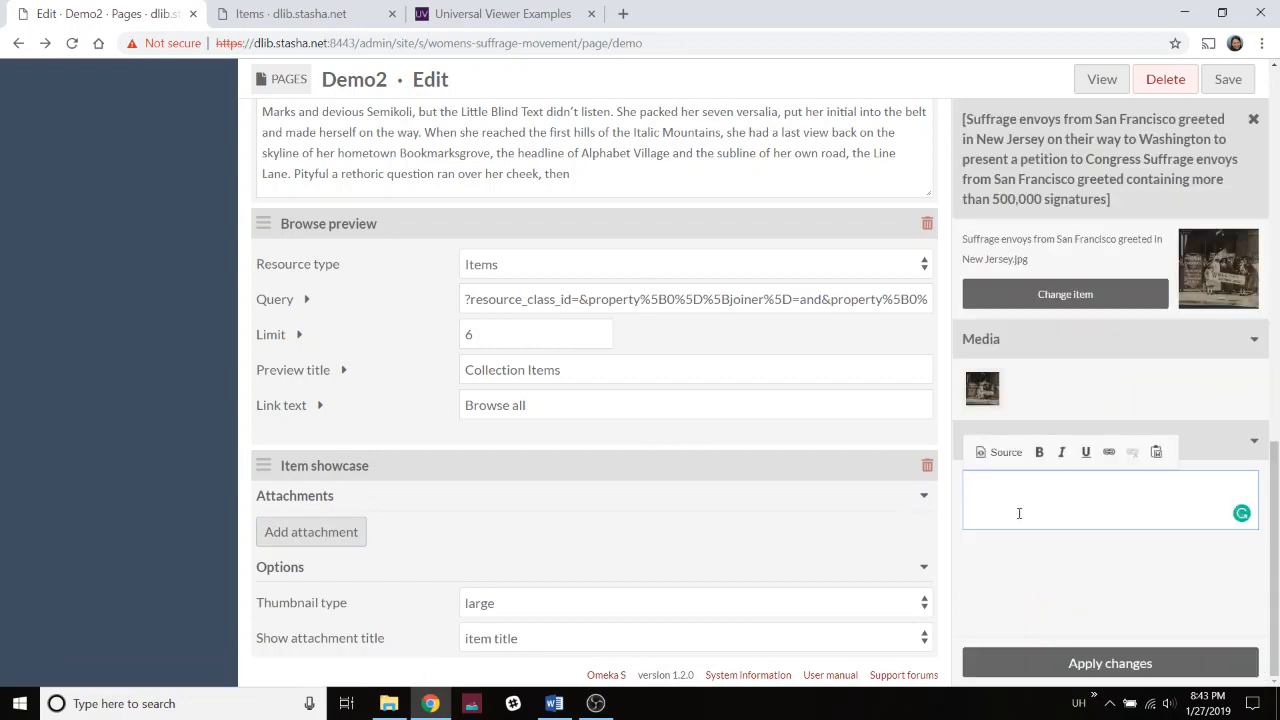
click(1100, 663)
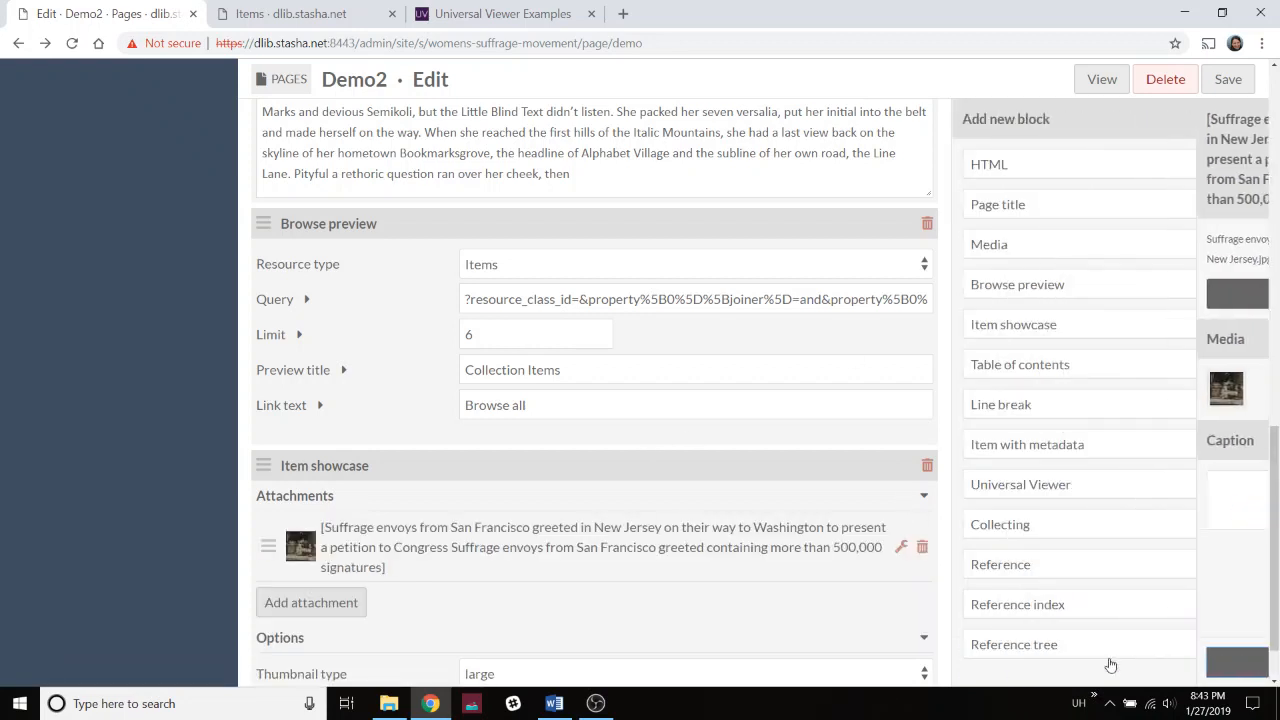
Attach the item "[Postcard of People with Dogs]" to the Item showcase block without a caption.
scroll(736, 576, down, 2)
click(312, 540)
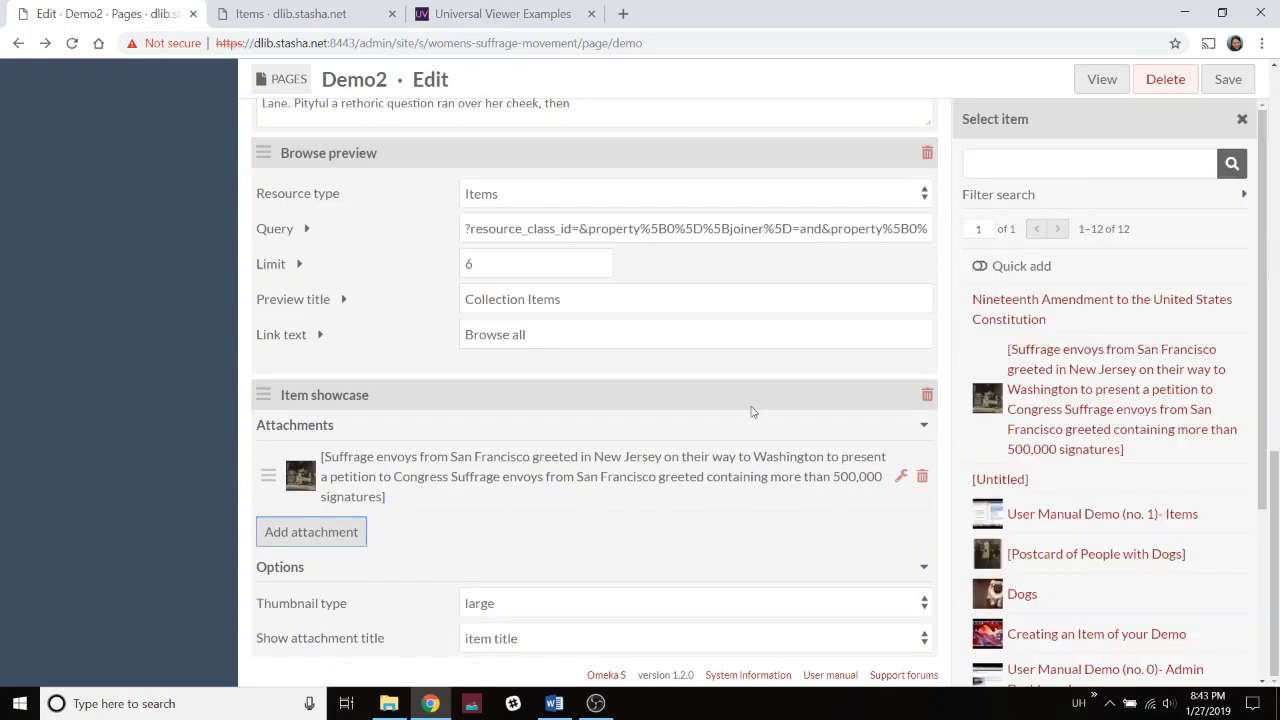
scroll(1022, 483, down, 2)
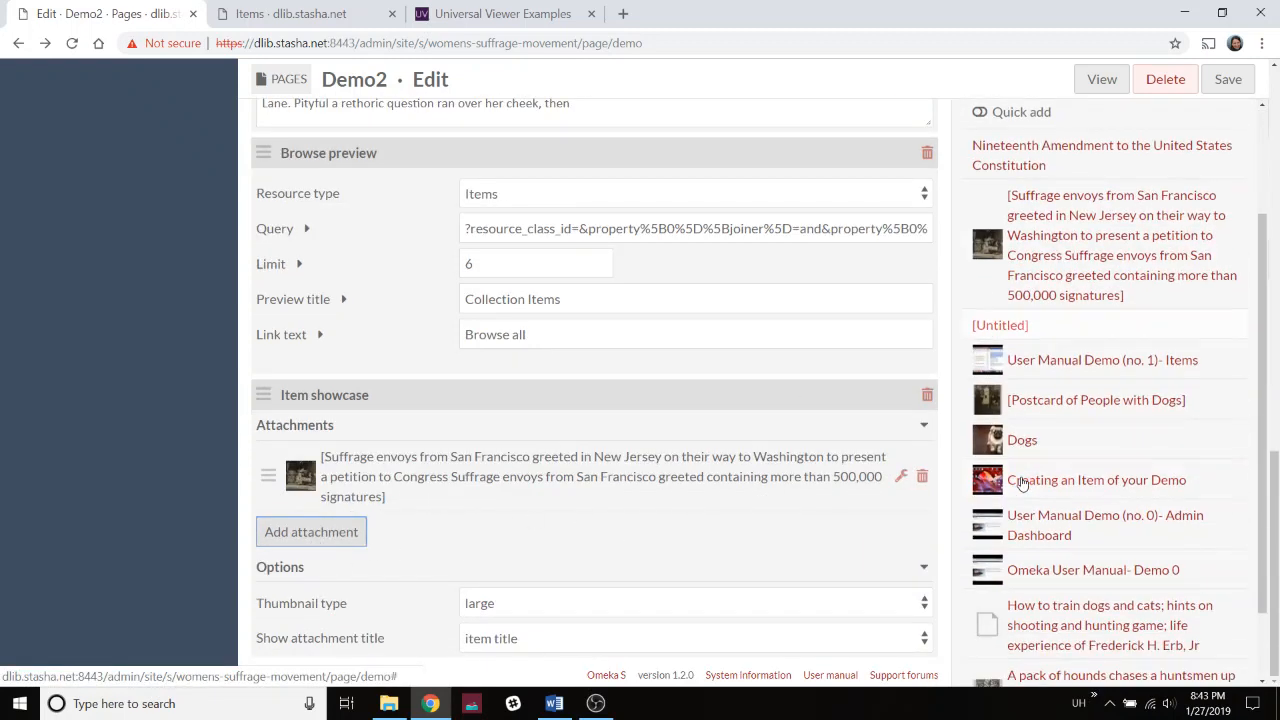
click(1097, 403)
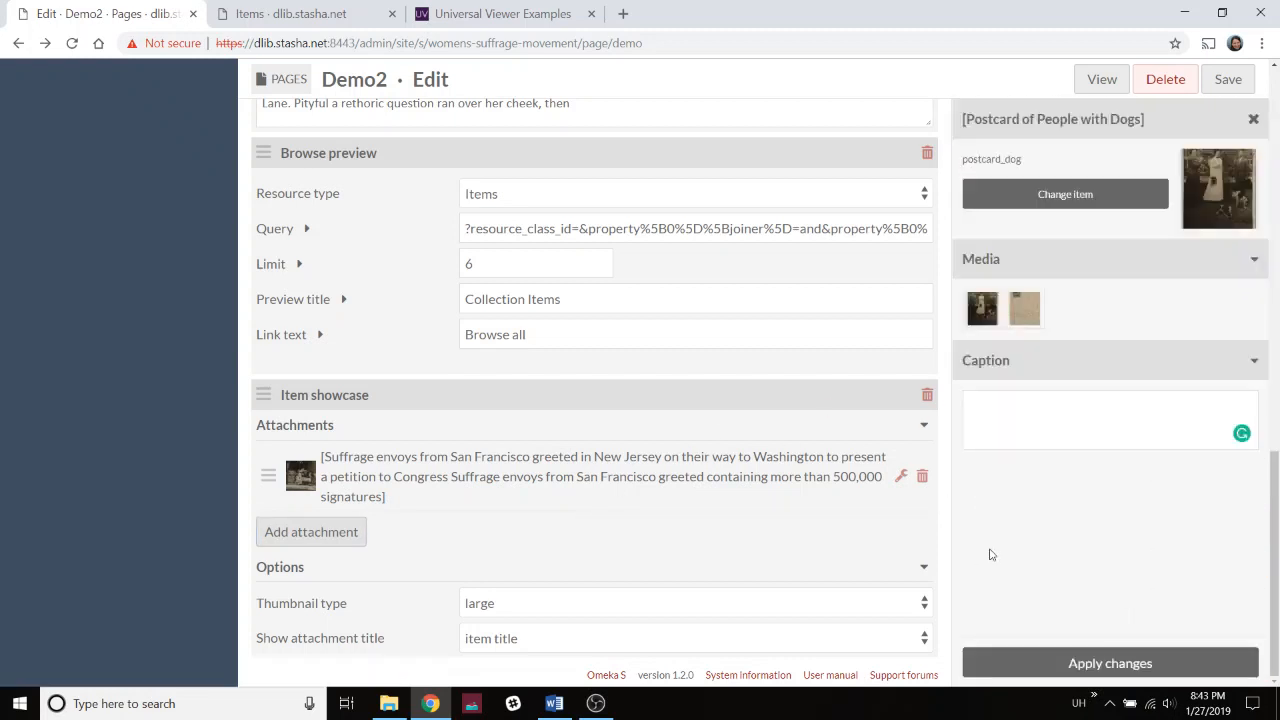
click(1066, 663)
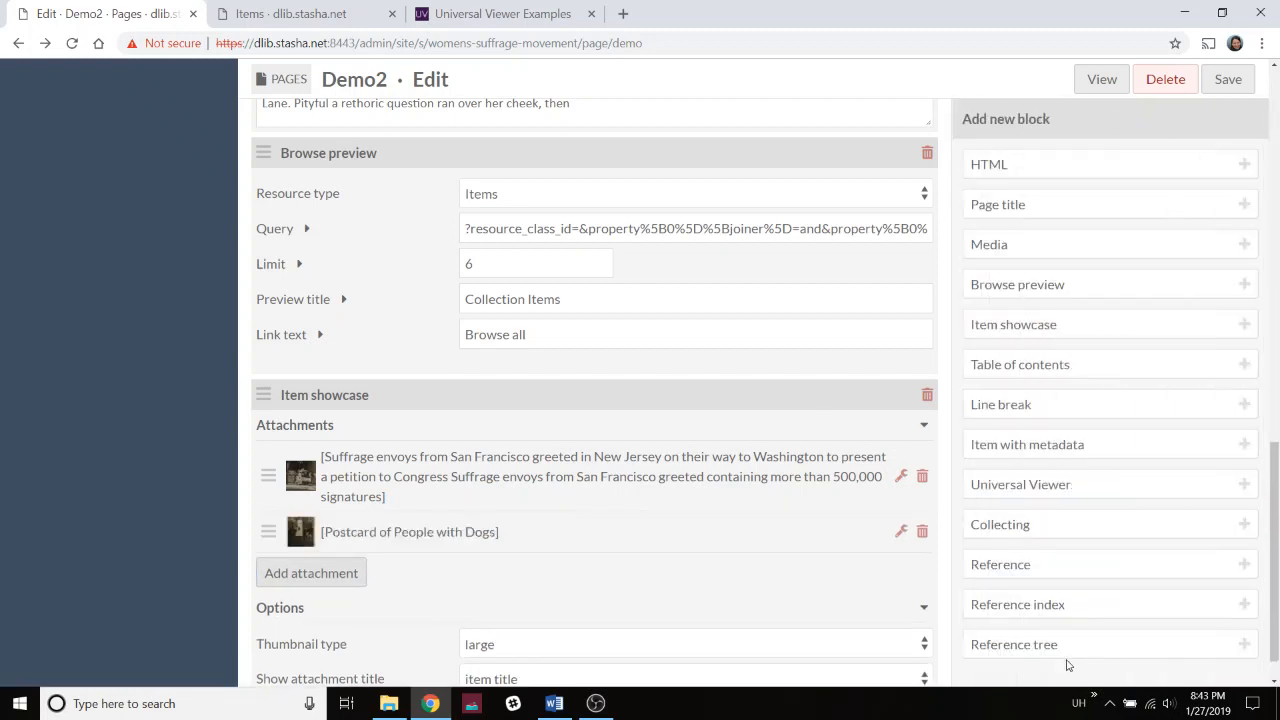
Review the Item showcase display options, keeping thumbnail type large and attachment title as item title, and save the page.
scroll(687, 534, down, 1)
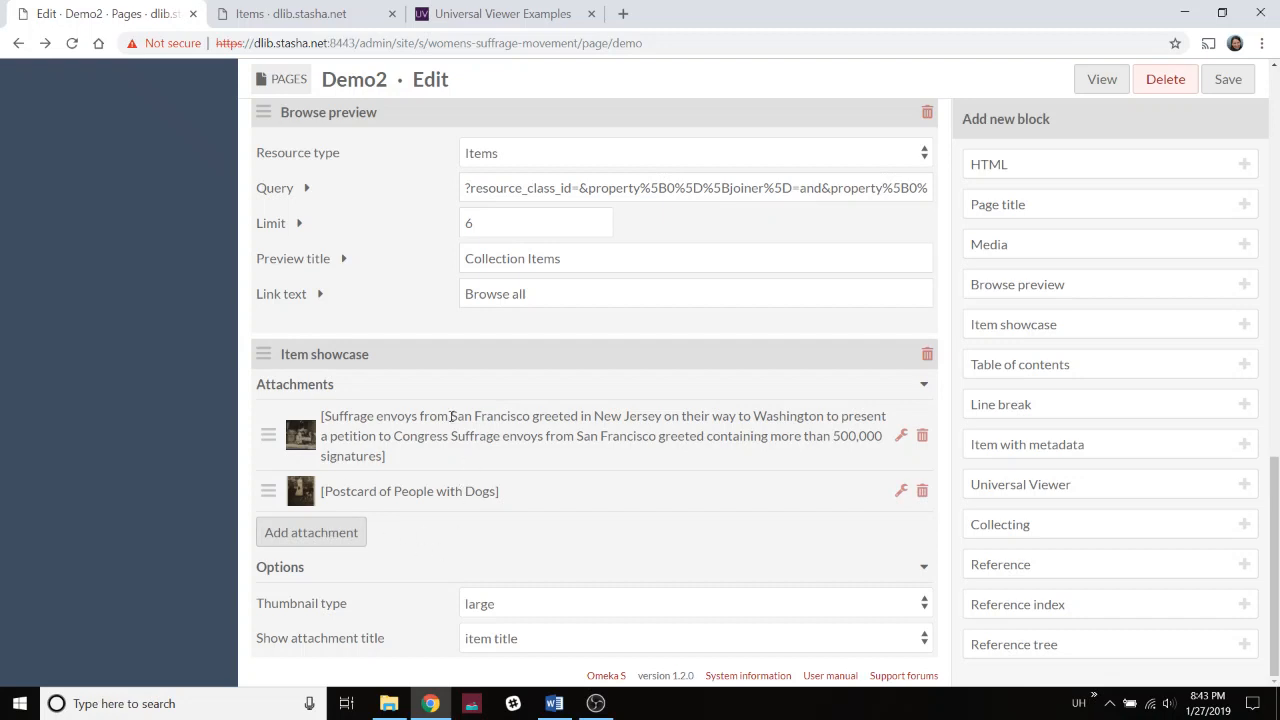
click(514, 640)
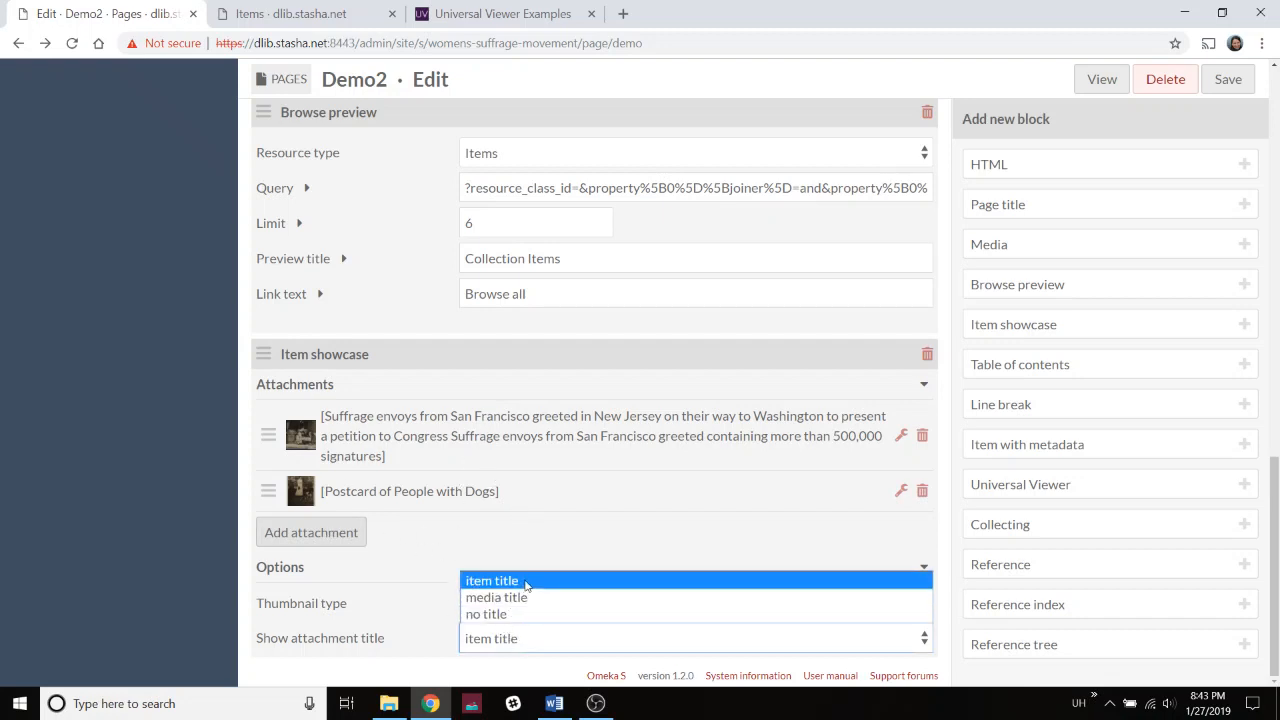
click(413, 557)
click(494, 605)
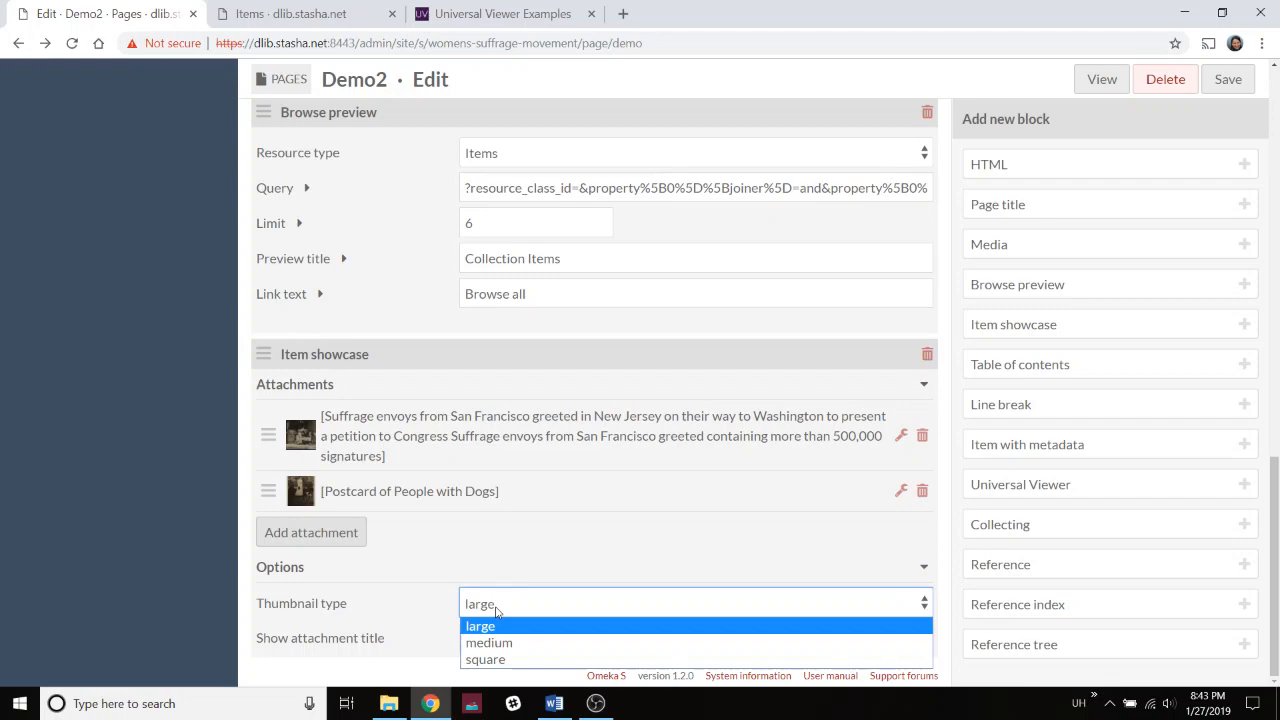
click(496, 611)
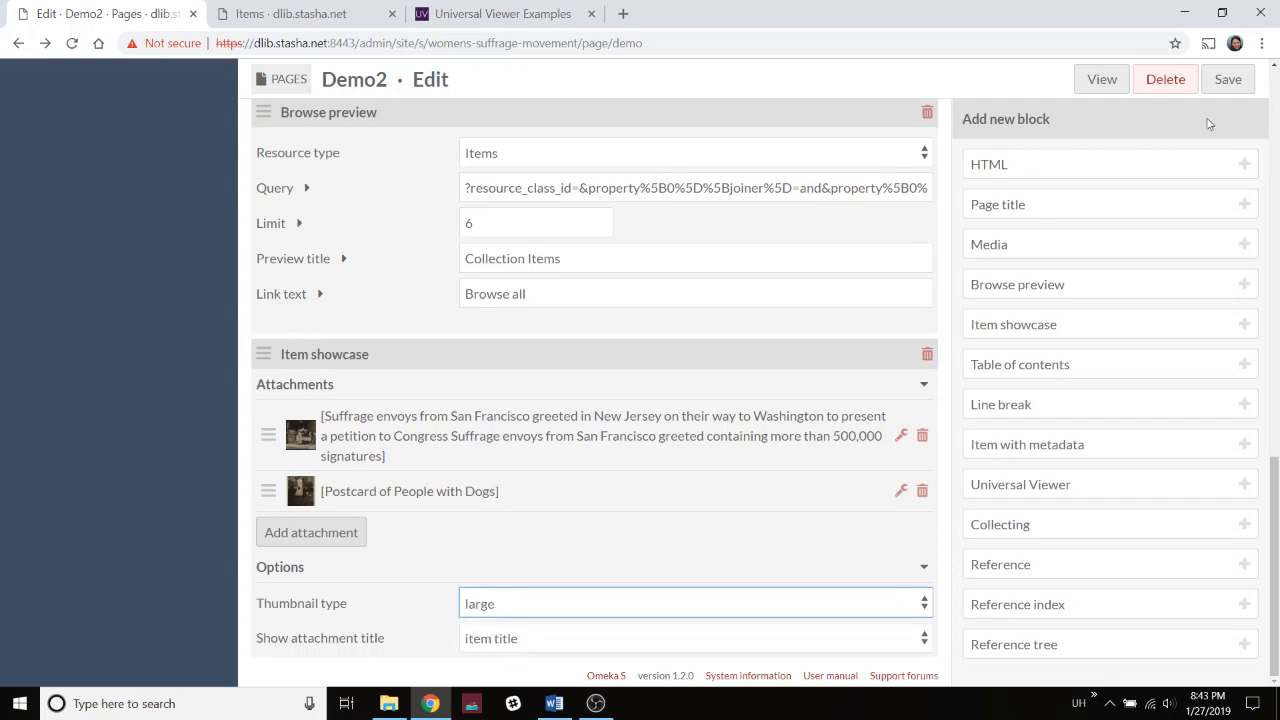
click(1230, 80)
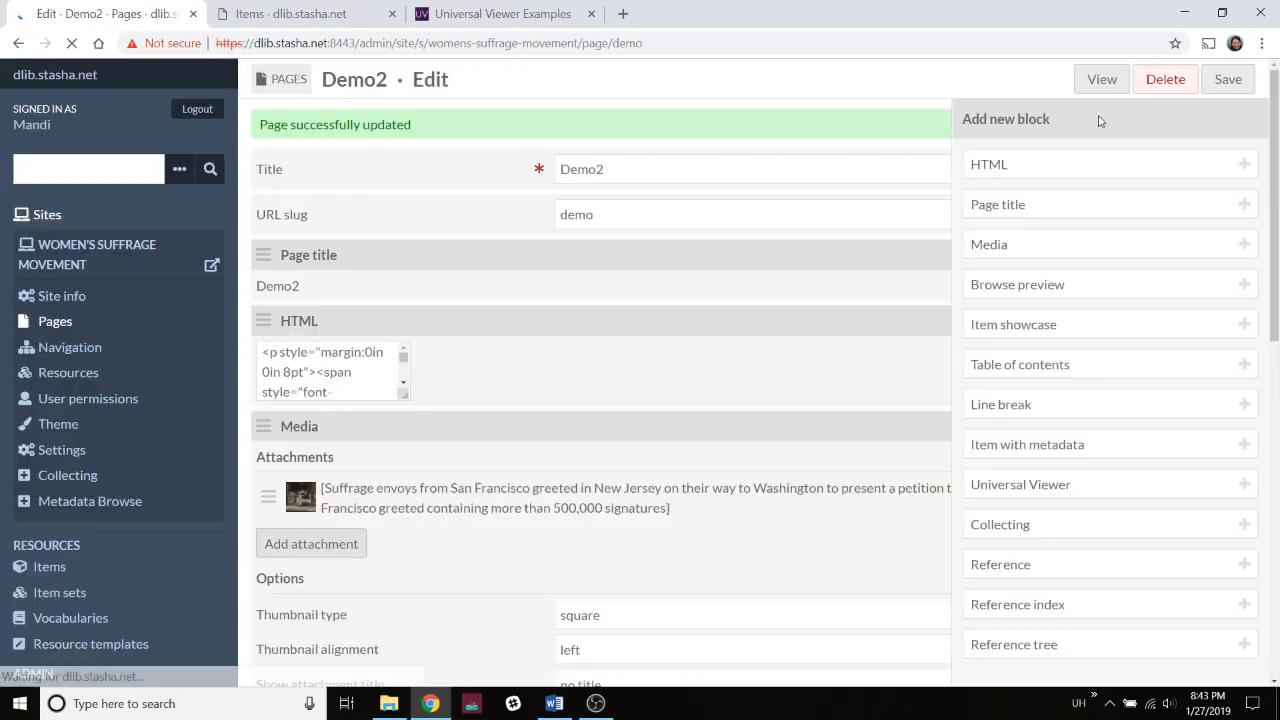
View the public Demo2 page and examine how the Item showcase displays its two attached items below the collection preview.
click(1097, 78)
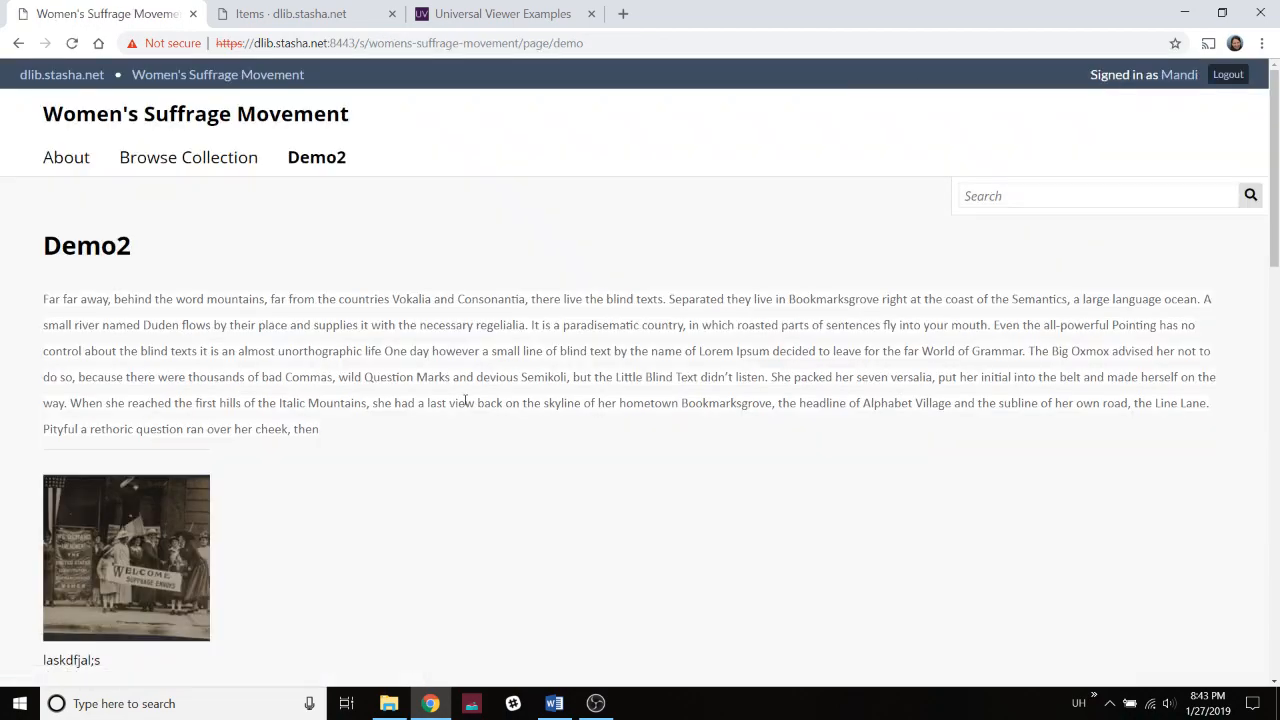
scroll(460, 405, down, 15)
scroll(464, 405, up, 1)
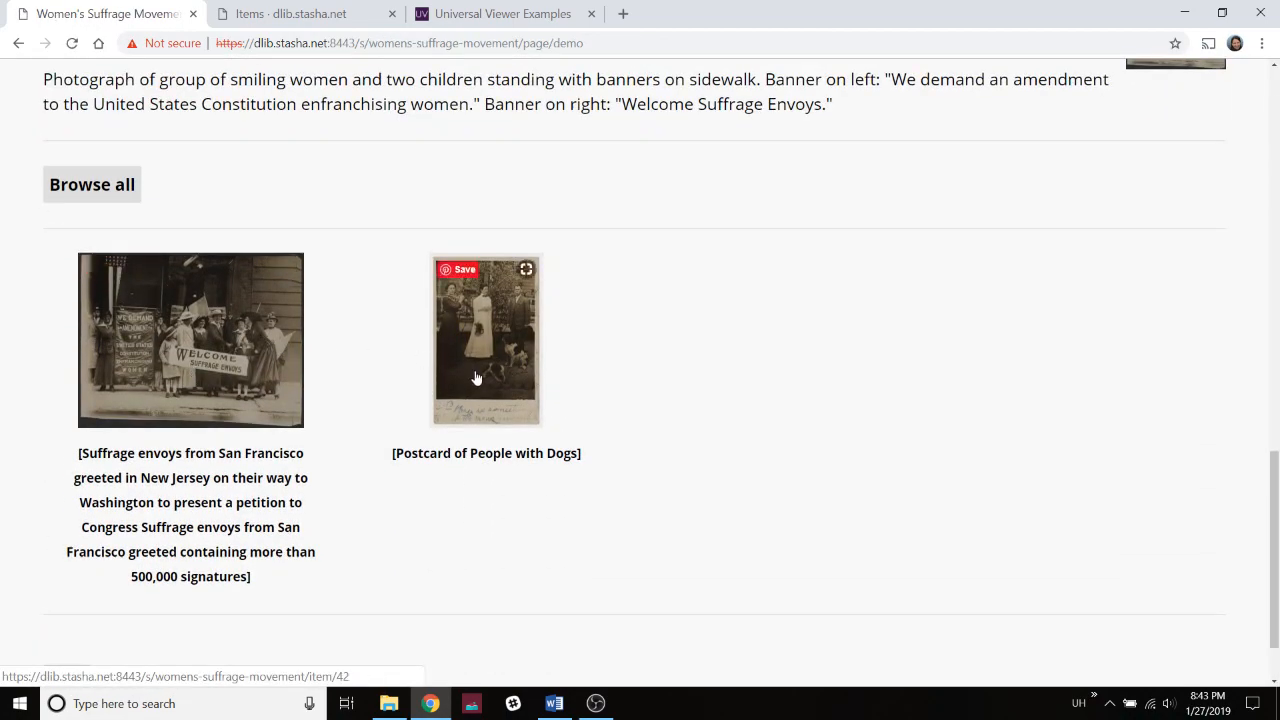
scroll(479, 360, up, 3)
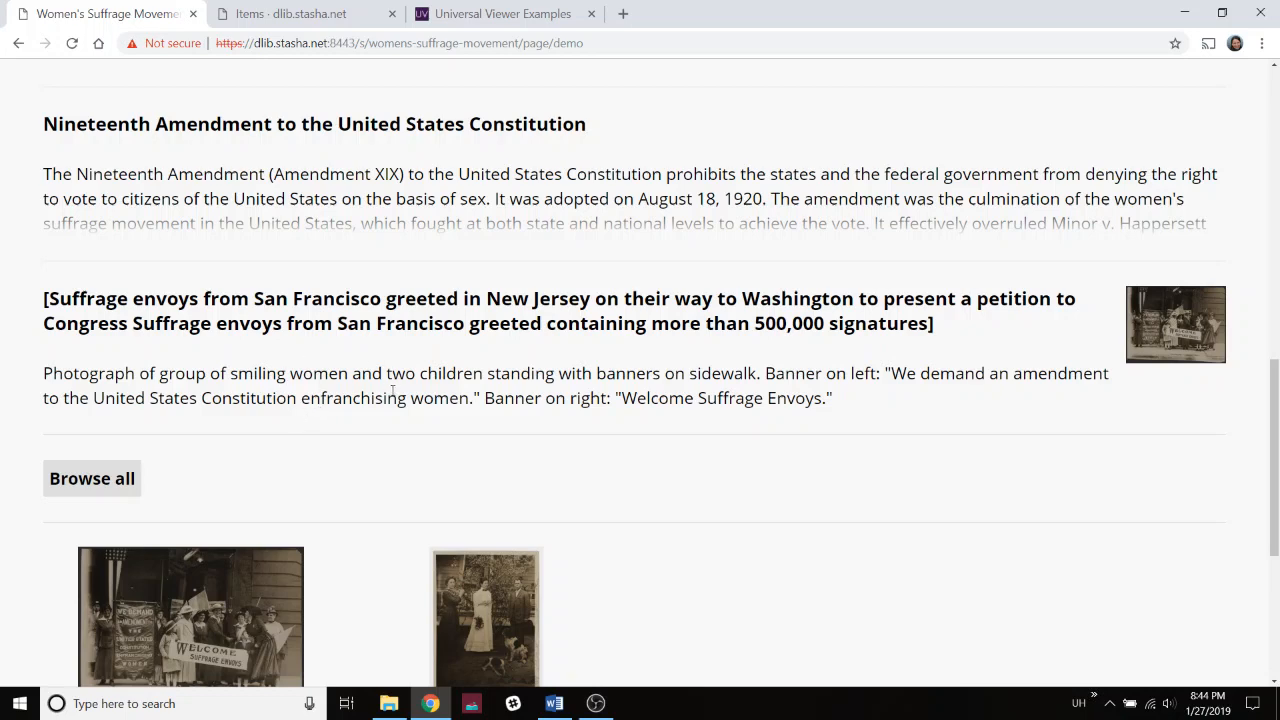
scroll(363, 372, down, 3)
scroll(500, 355, down, 2)
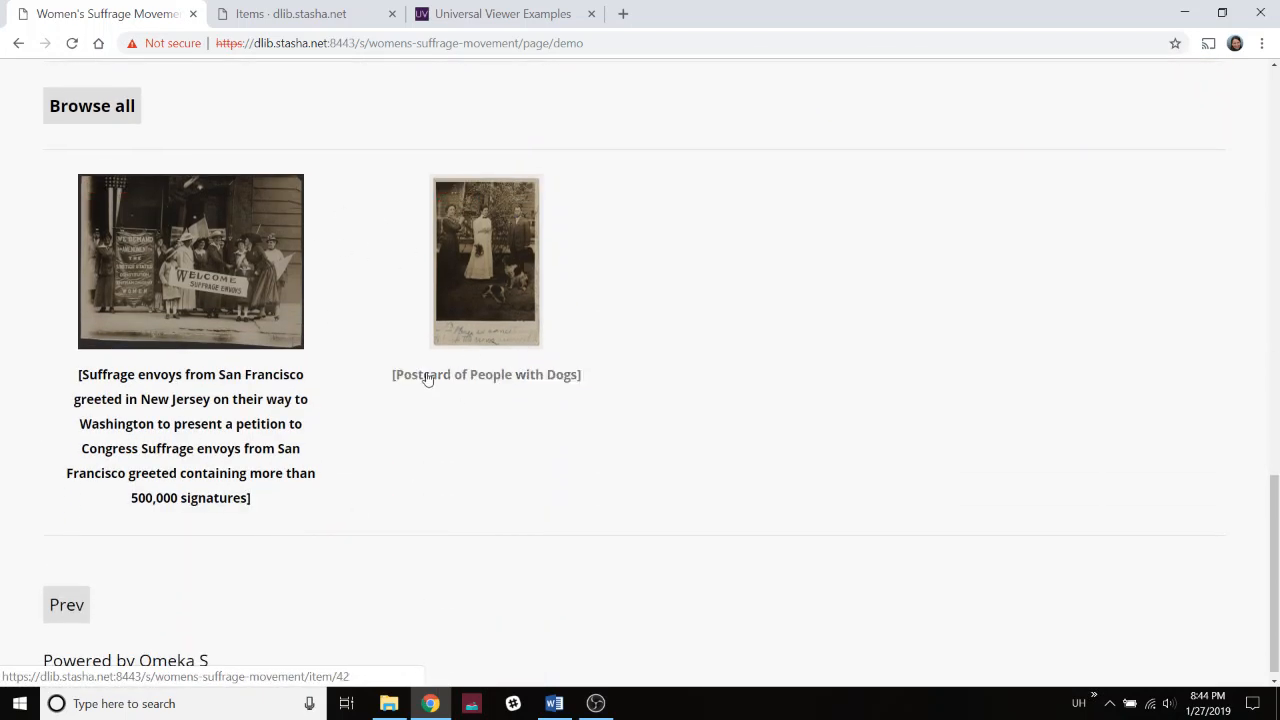
Return to the page editor, remove the Item showcase, Browse preview, second HTML and Line break blocks, and save the page.
click(92, 105)
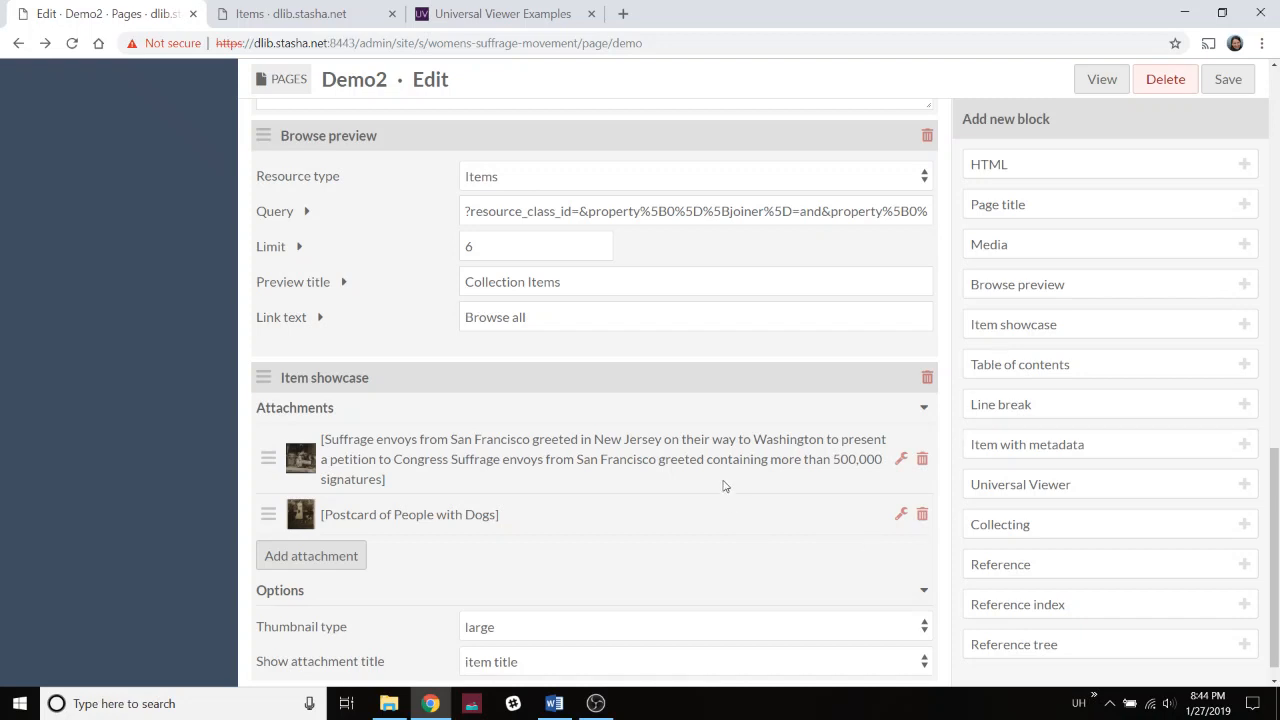
click(927, 377)
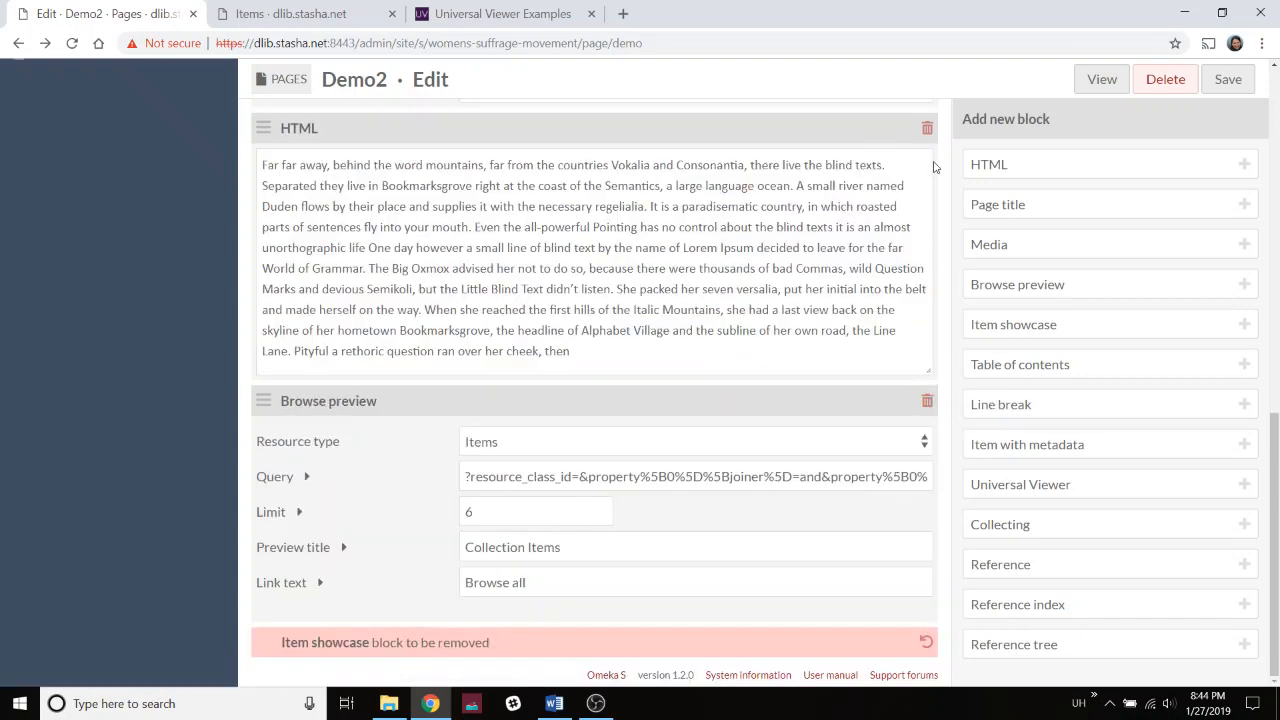
click(927, 401)
click(927, 337)
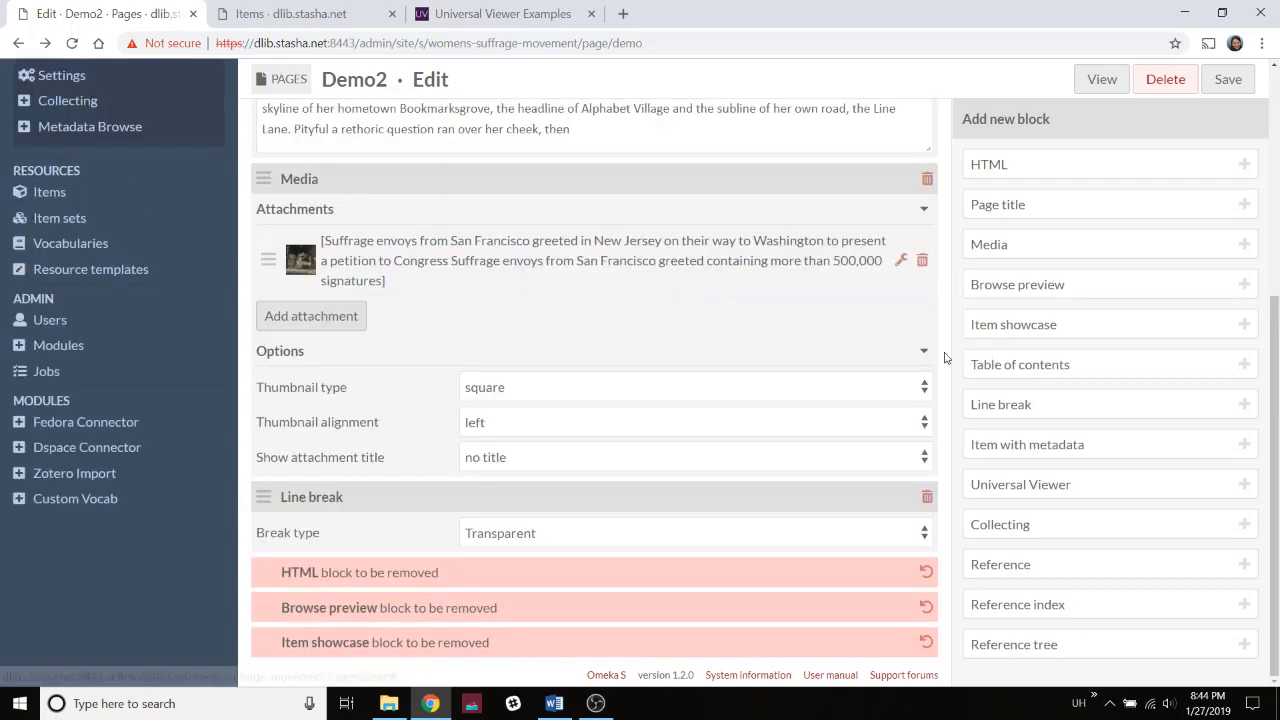
click(927, 499)
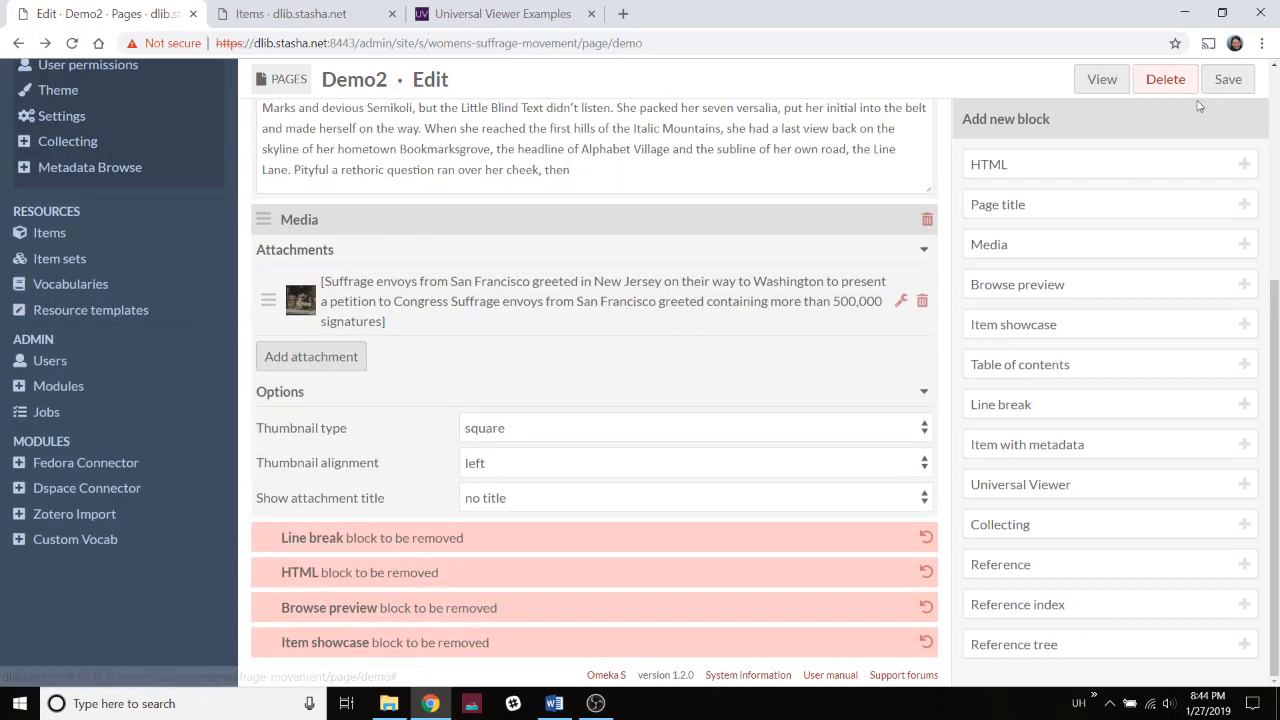
click(1228, 79)
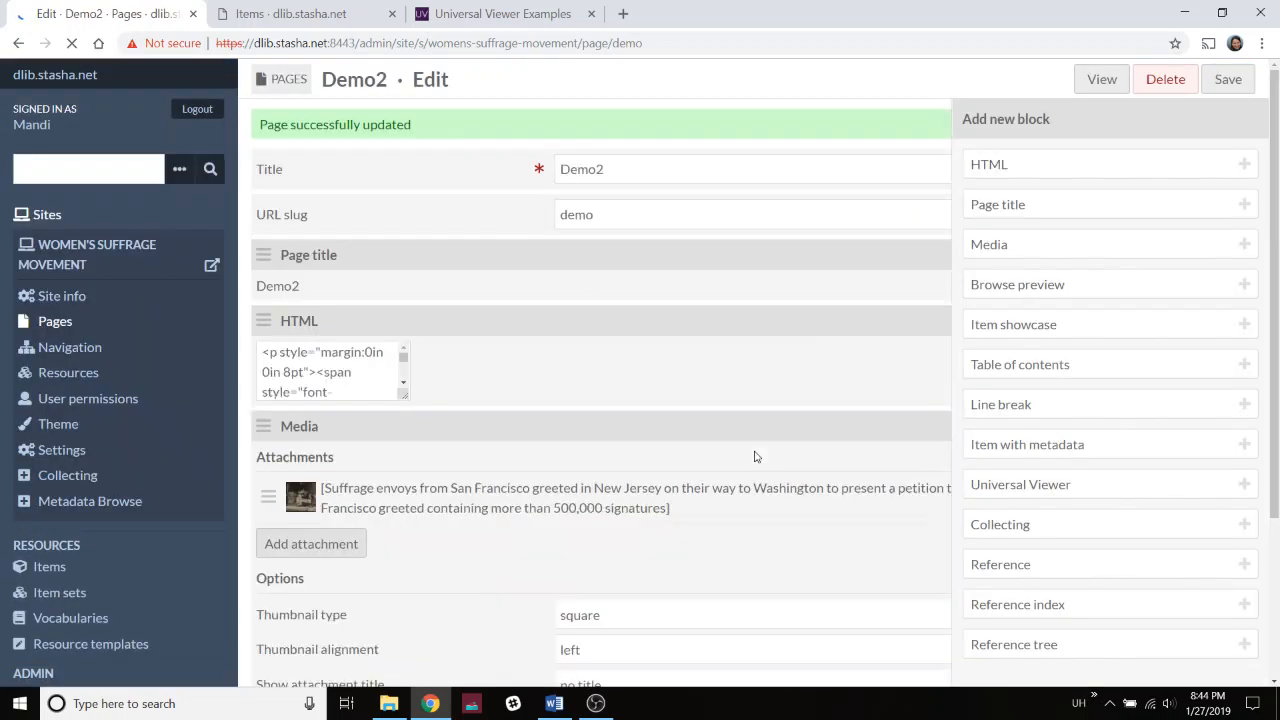
Mark the Media block for removal and restore it.
scroll(755, 457, down, 3)
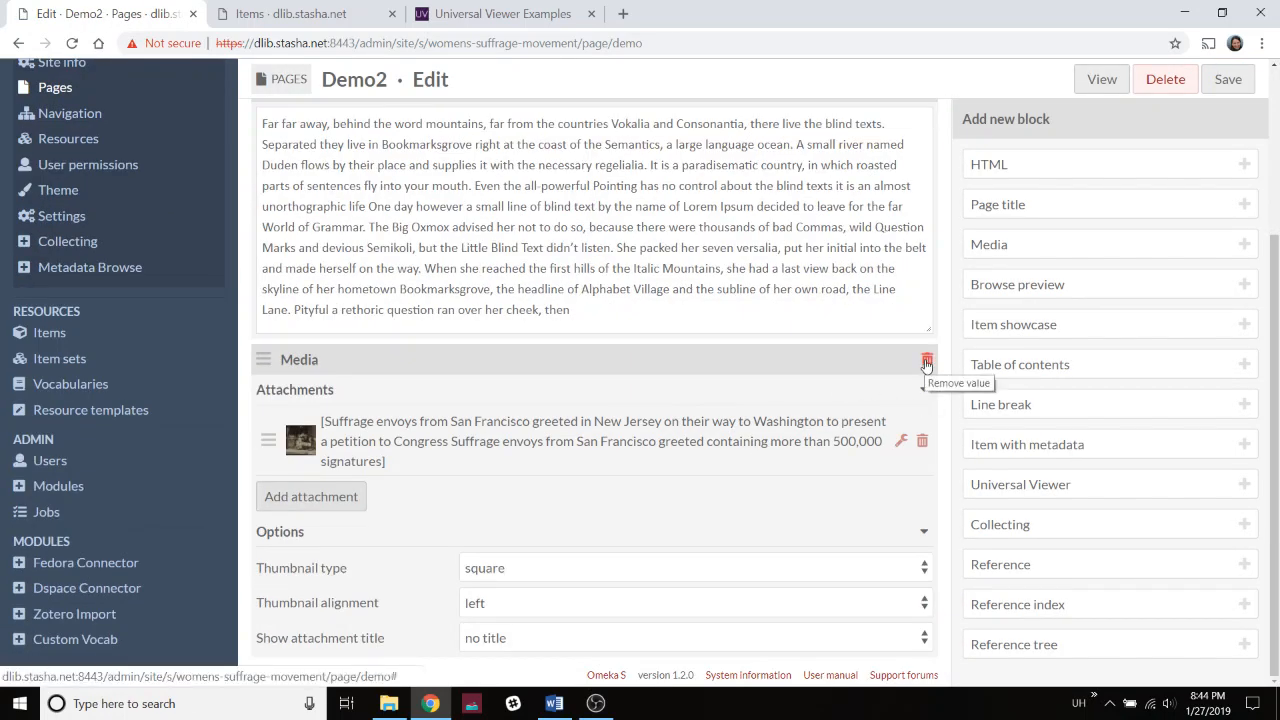
click(926, 362)
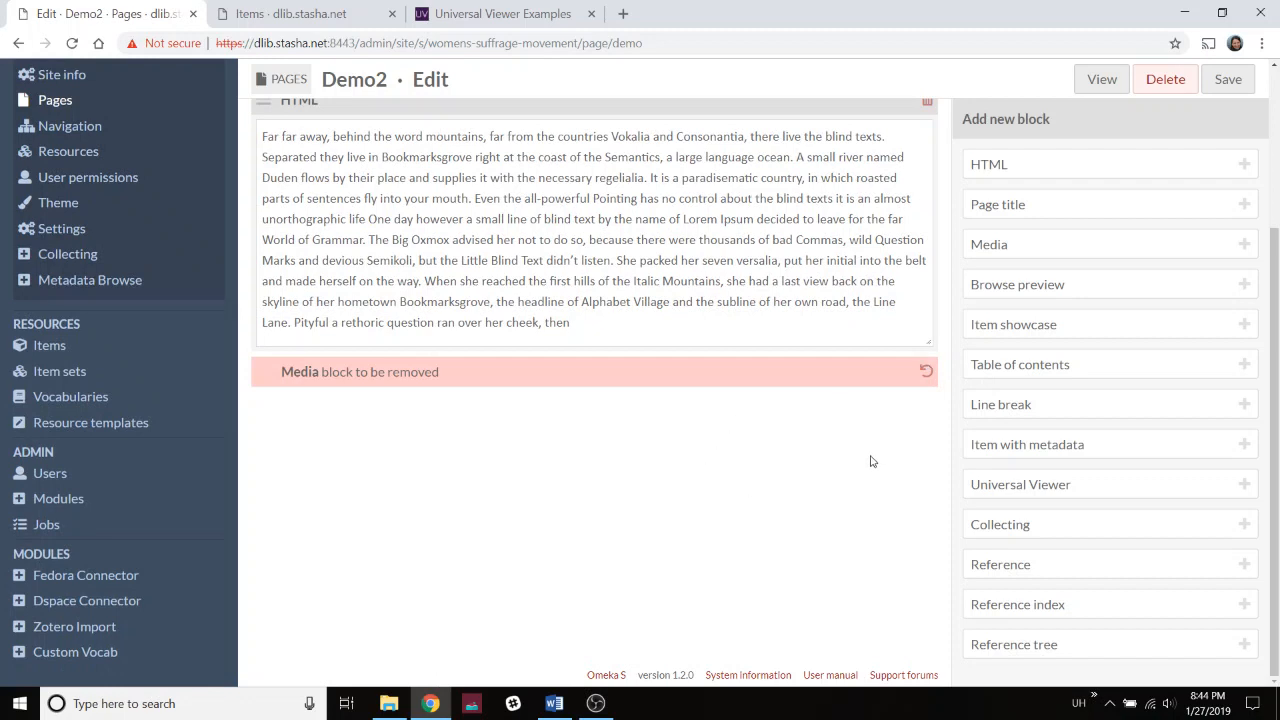
click(926, 372)
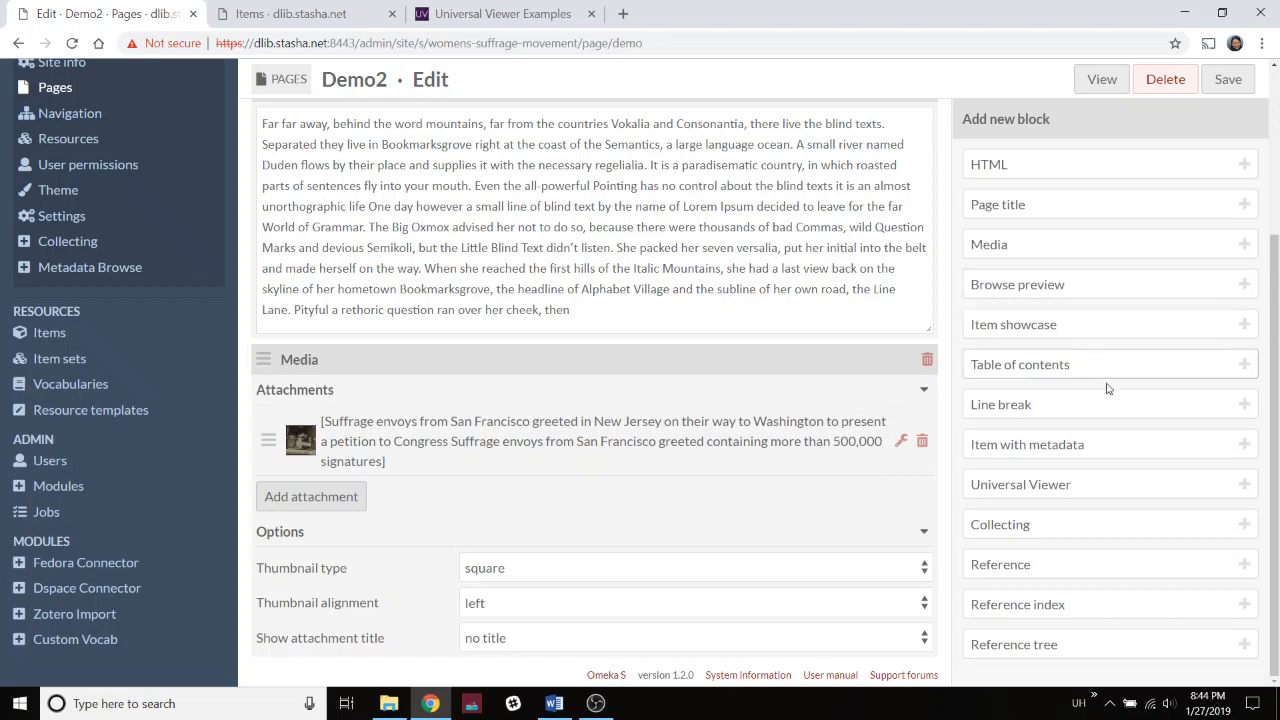
Add a Table of contents block and an Item with metadata block with the "Suffrage envoys from San Francisco" item attached, without a caption.
click(1043, 368)
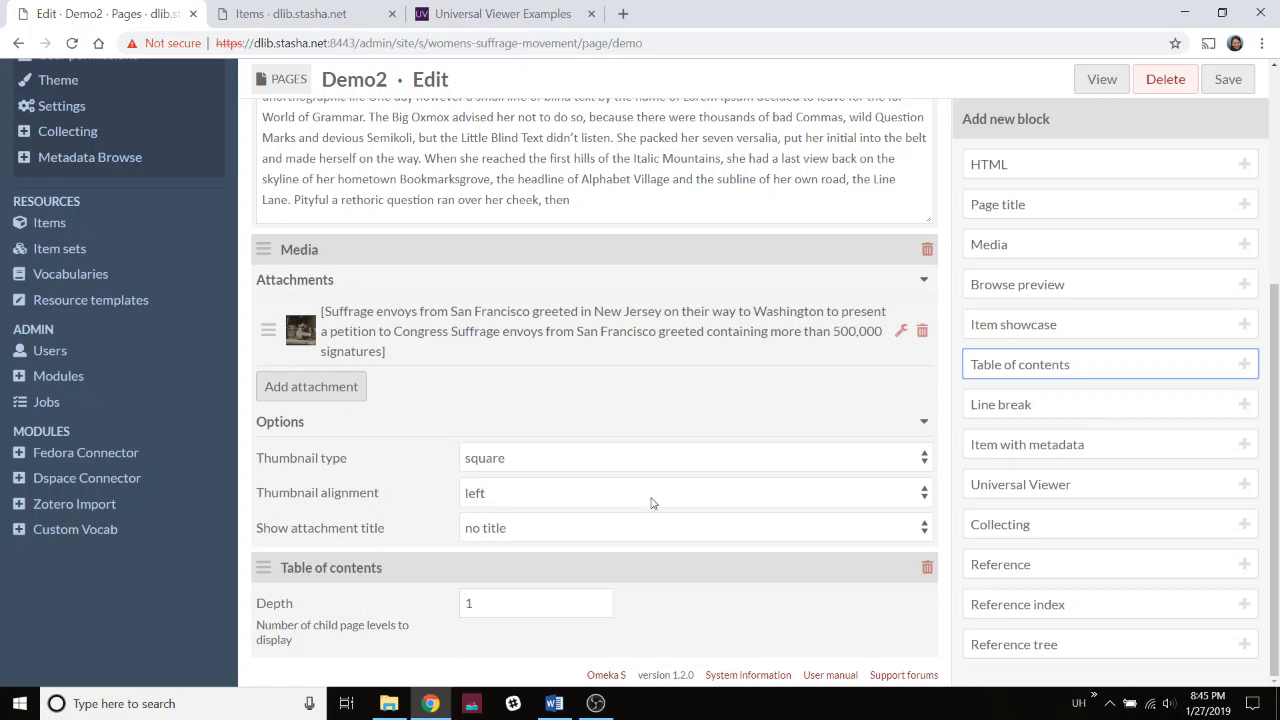
click(1126, 450)
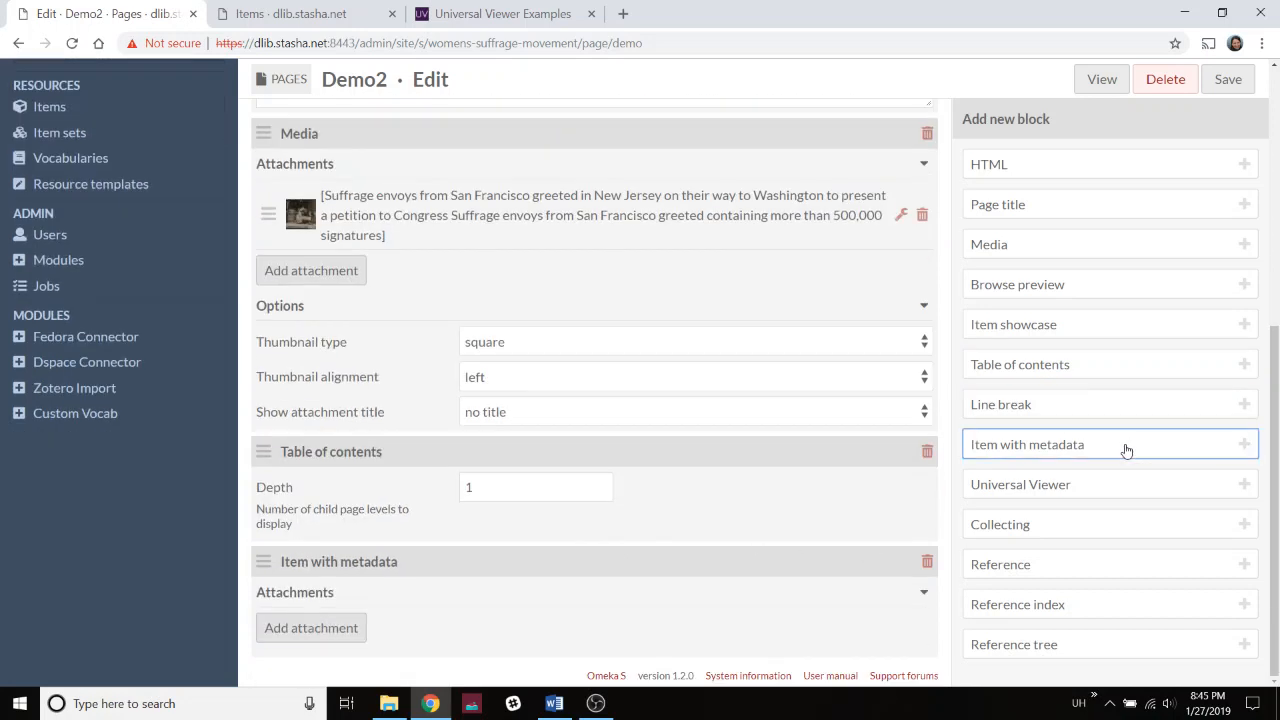
click(332, 635)
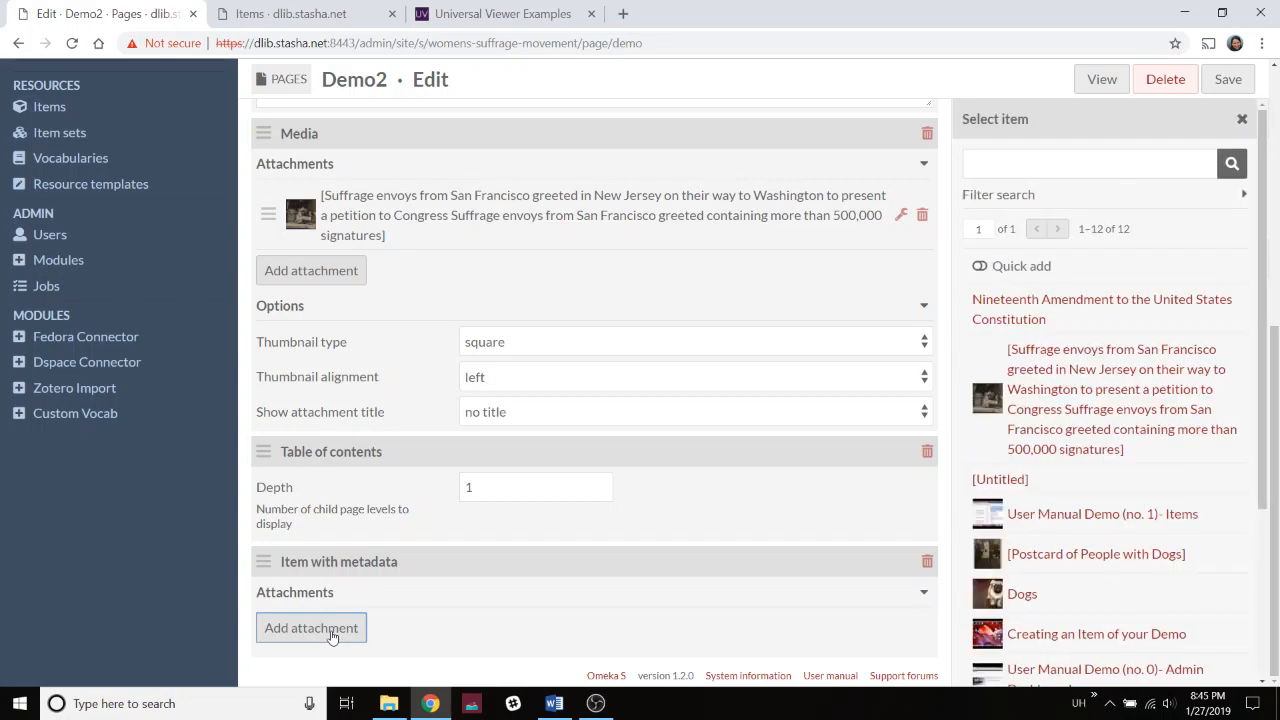
click(1070, 388)
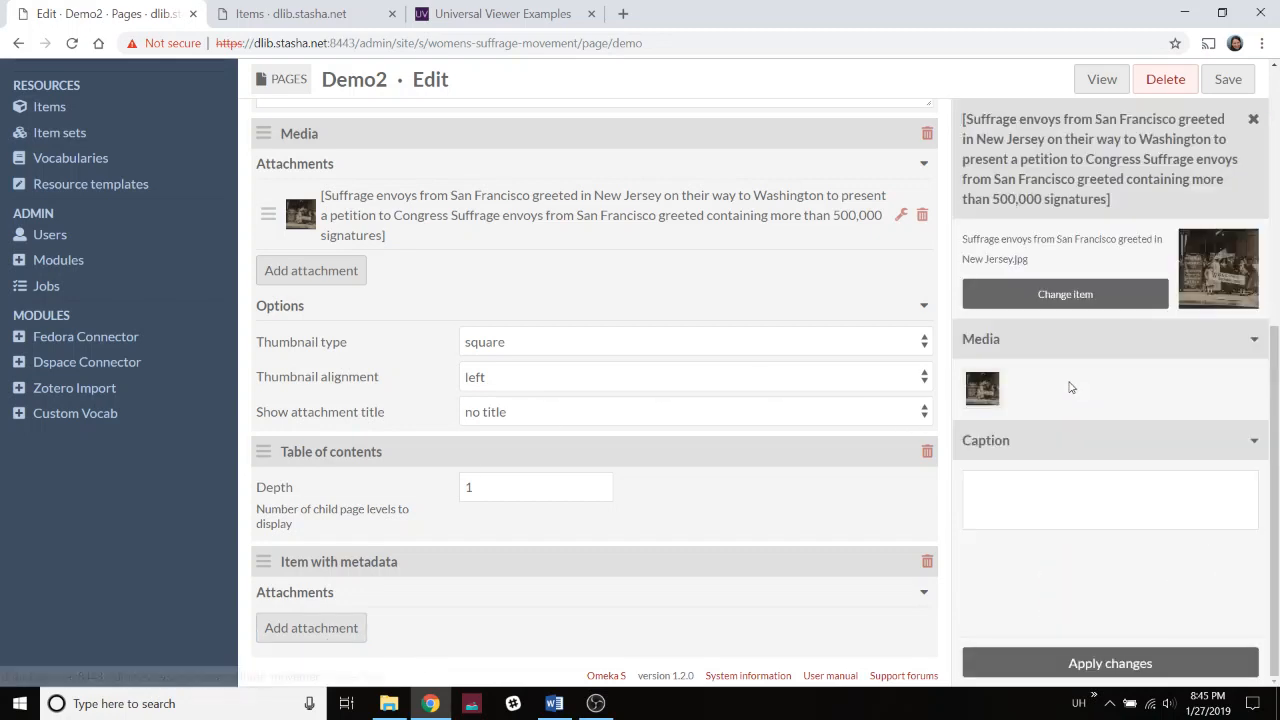
click(1090, 663)
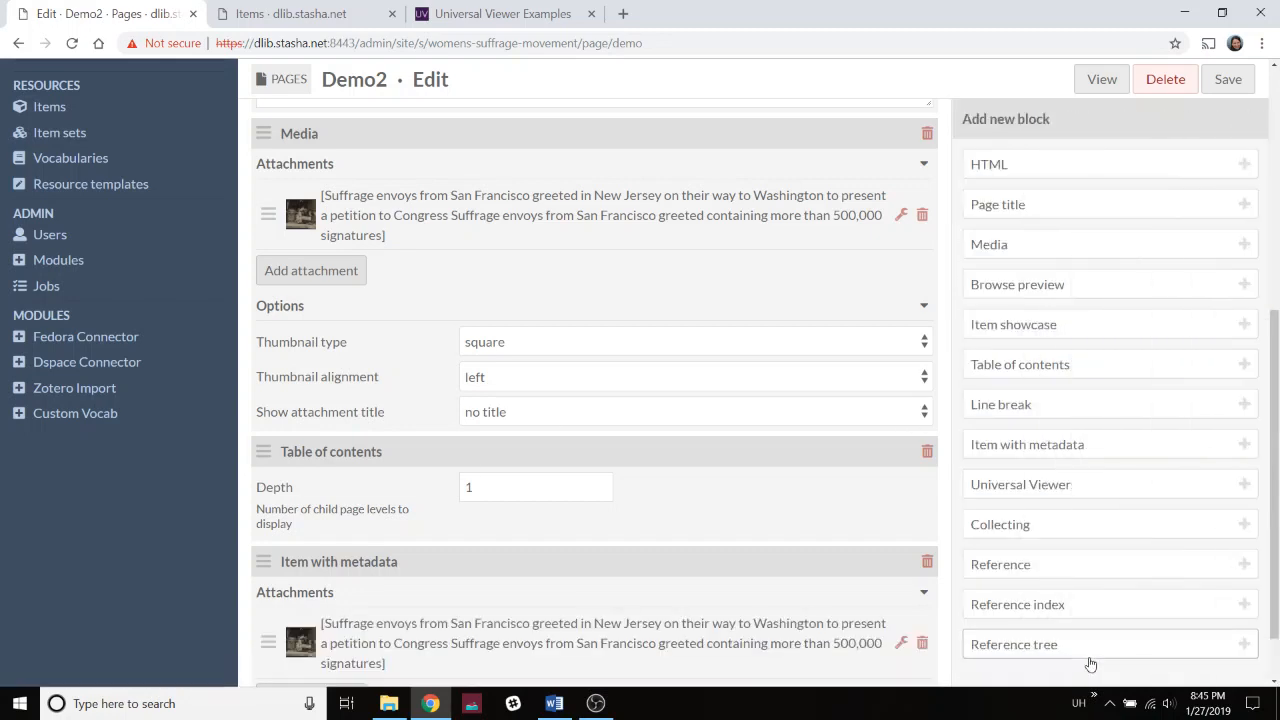
Remove the Table of contents block and save the page.
click(927, 451)
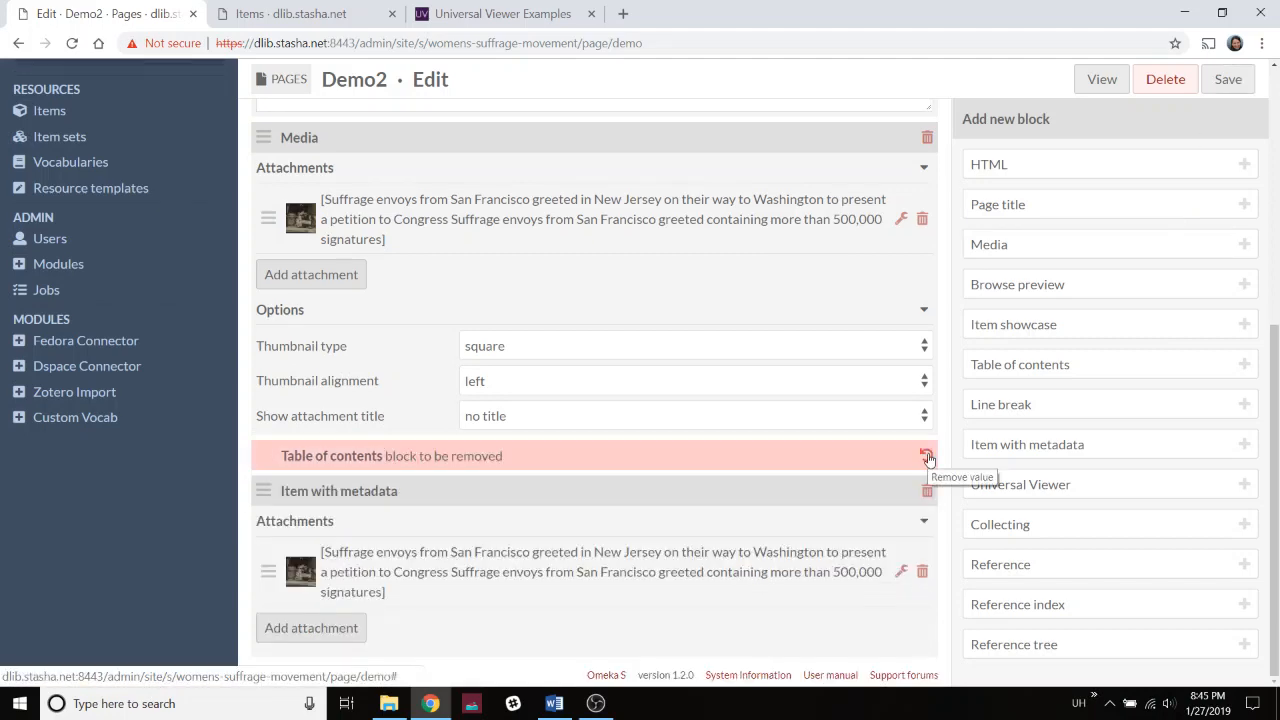
click(1236, 84)
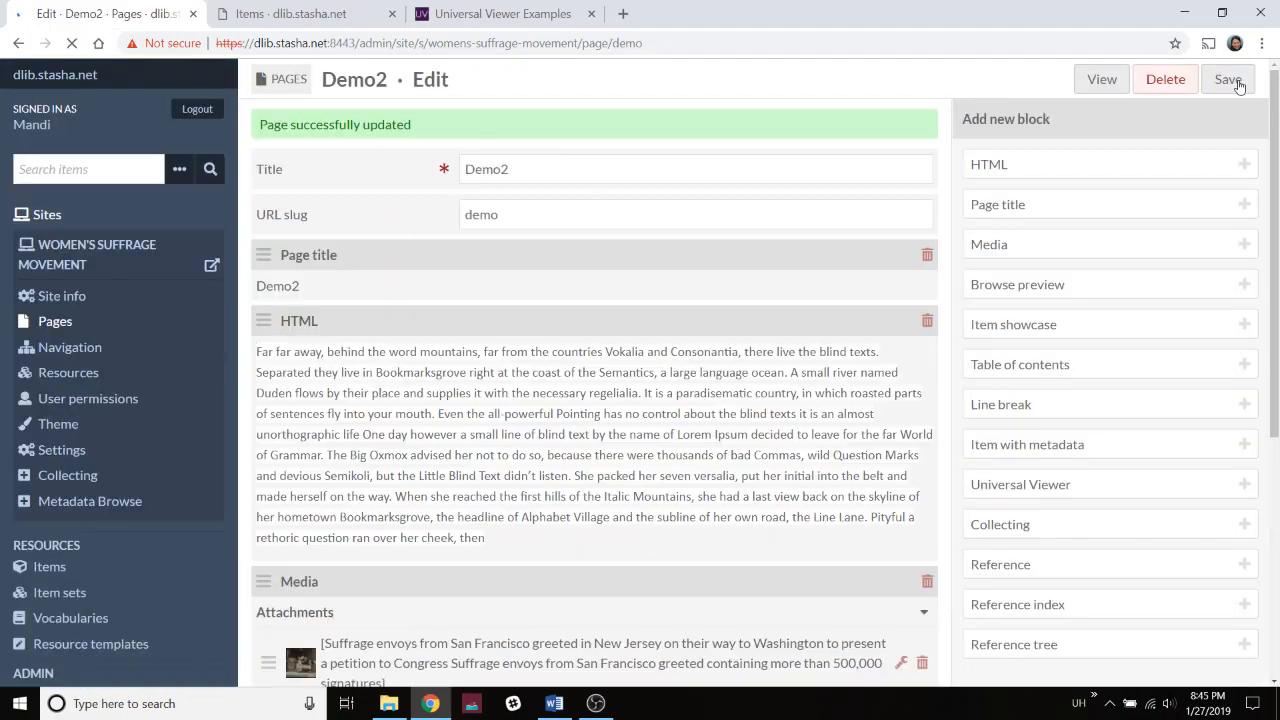
View the public Demo2 page, examine the attached item's metadata fields, item set and media thumbnail, and return to the page editor.
click(1097, 84)
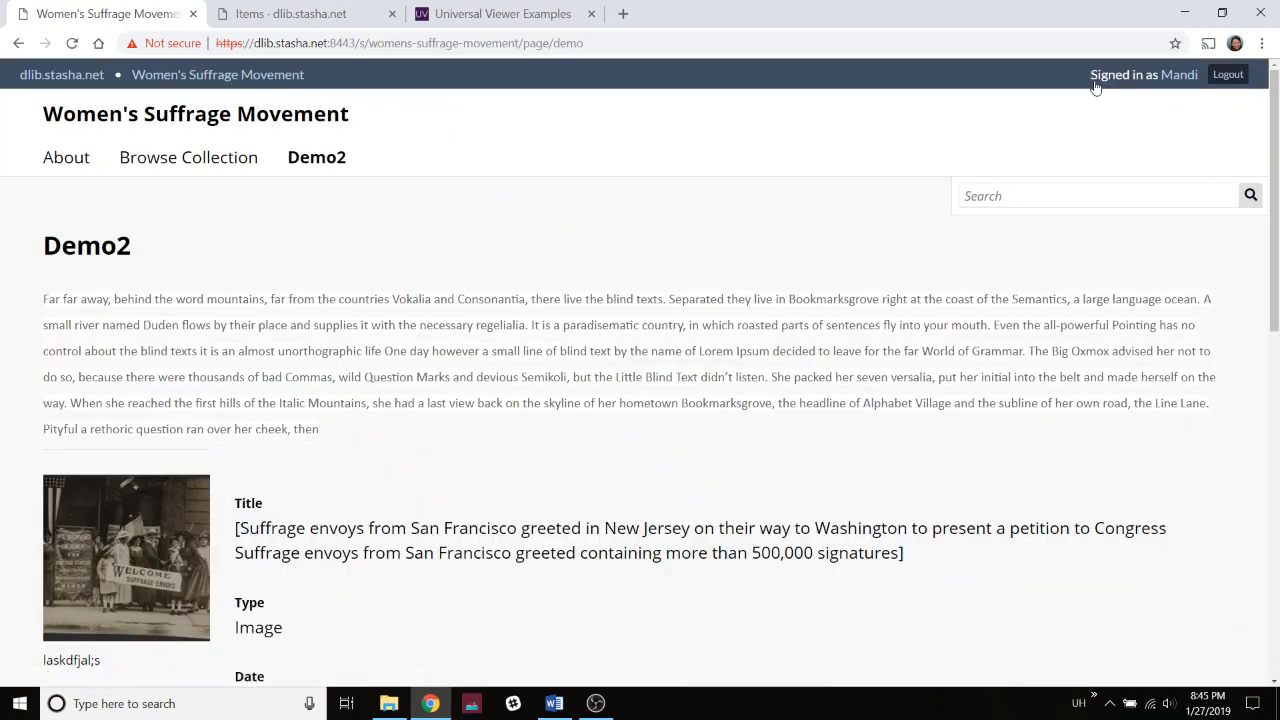
scroll(797, 392, down, 8)
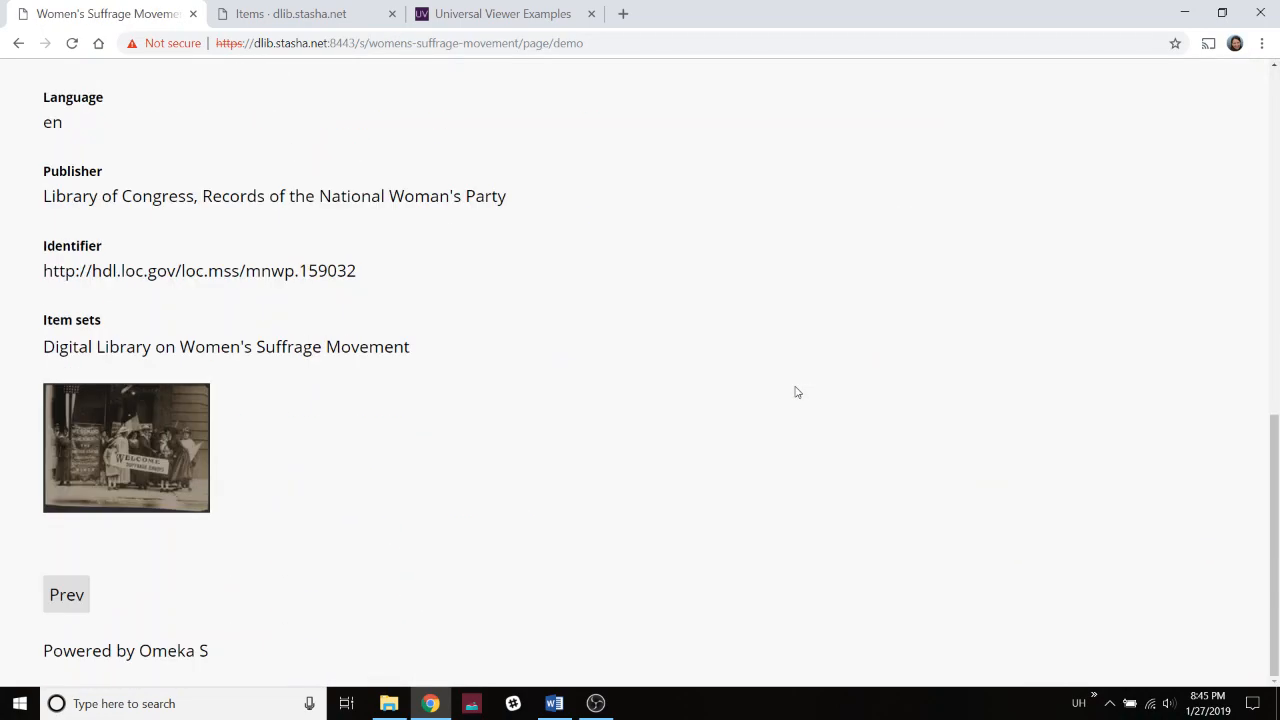
scroll(797, 392, up, 6)
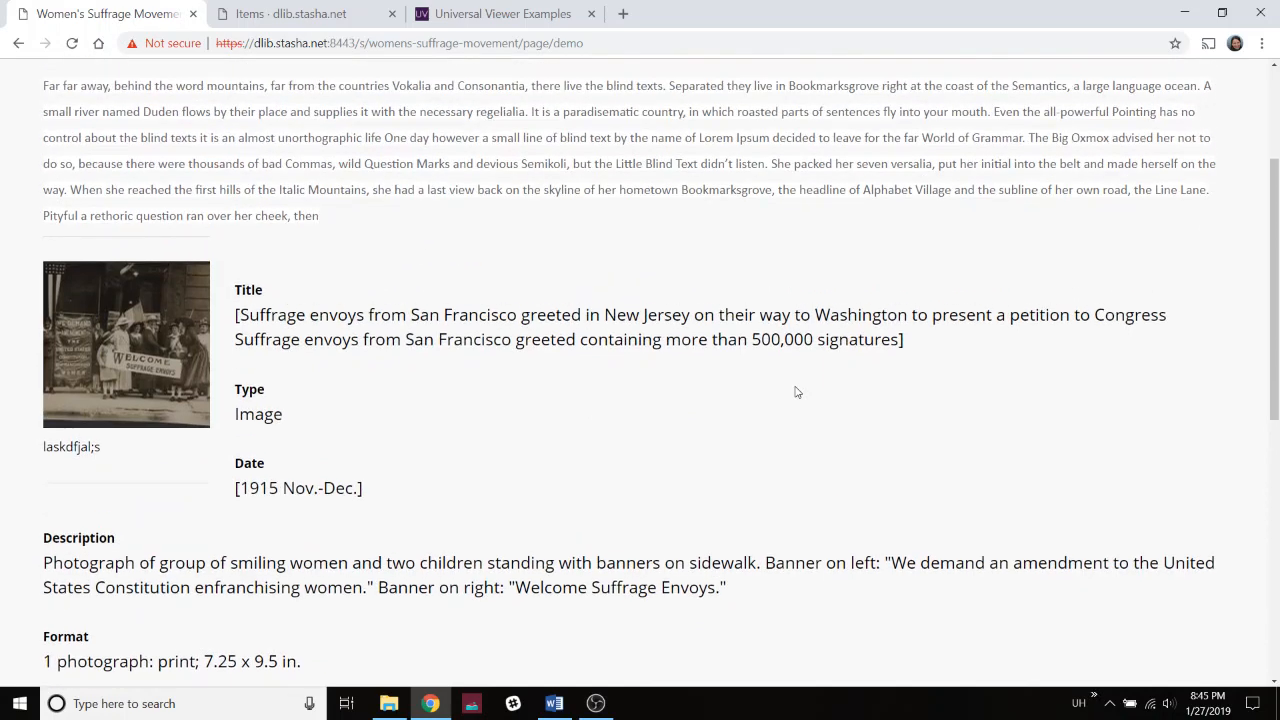
scroll(200, 445, down, 2)
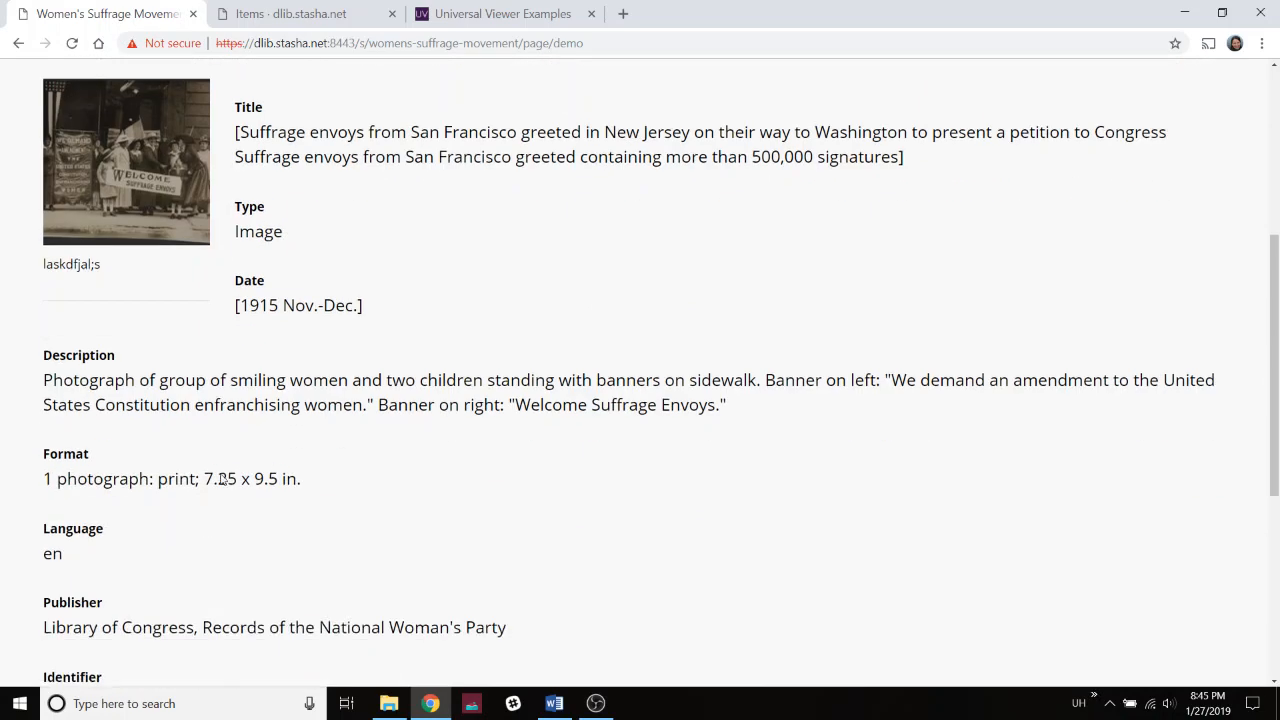
scroll(222, 478, down, 1)
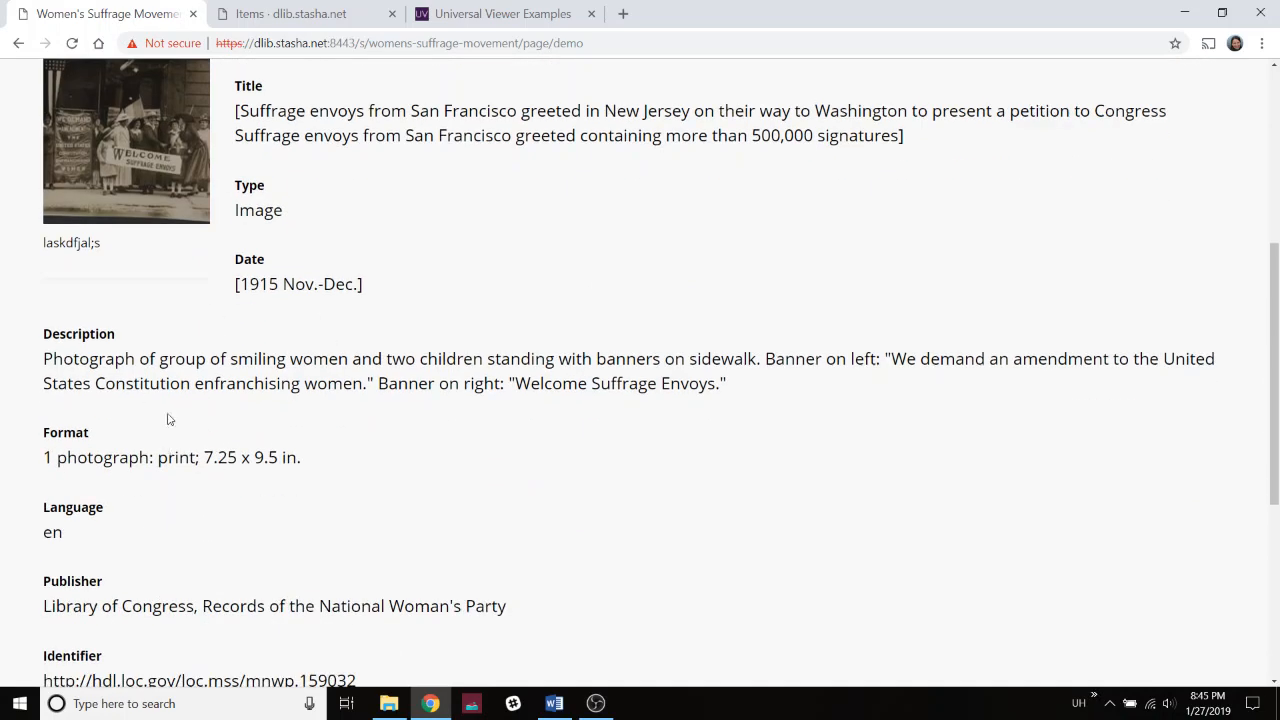
scroll(169, 419, down, 2)
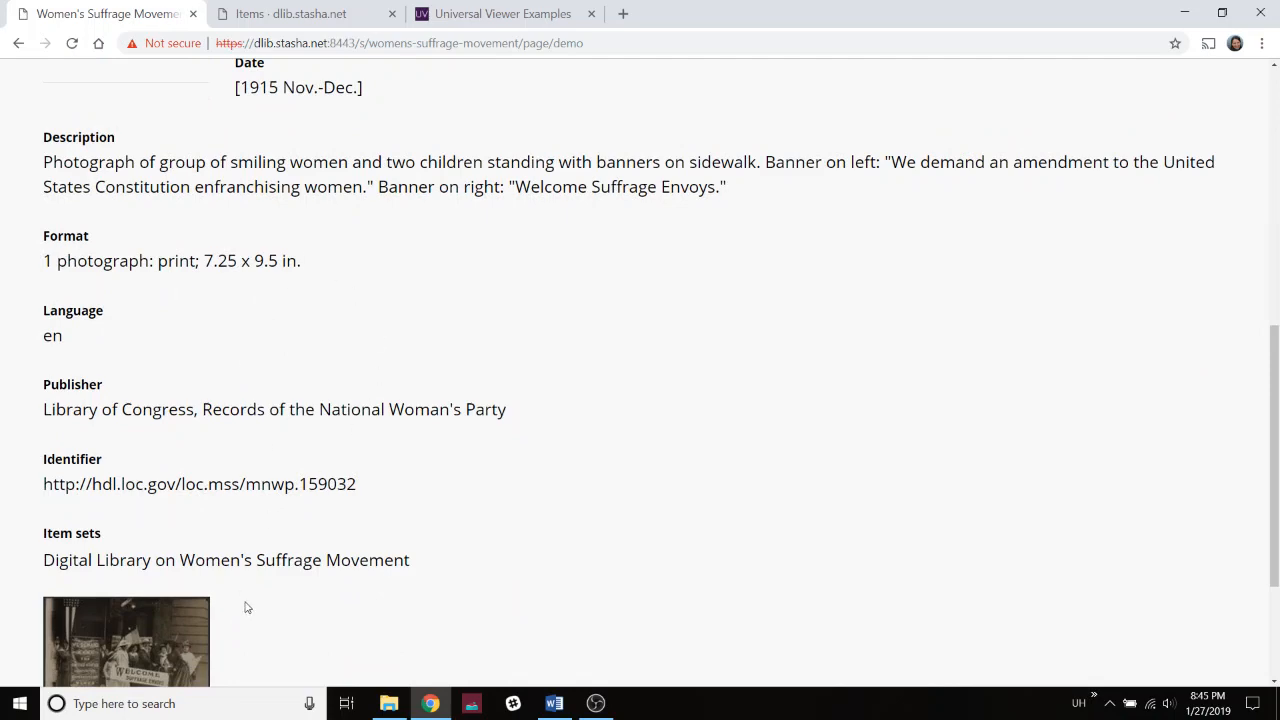
scroll(243, 606, down, 2)
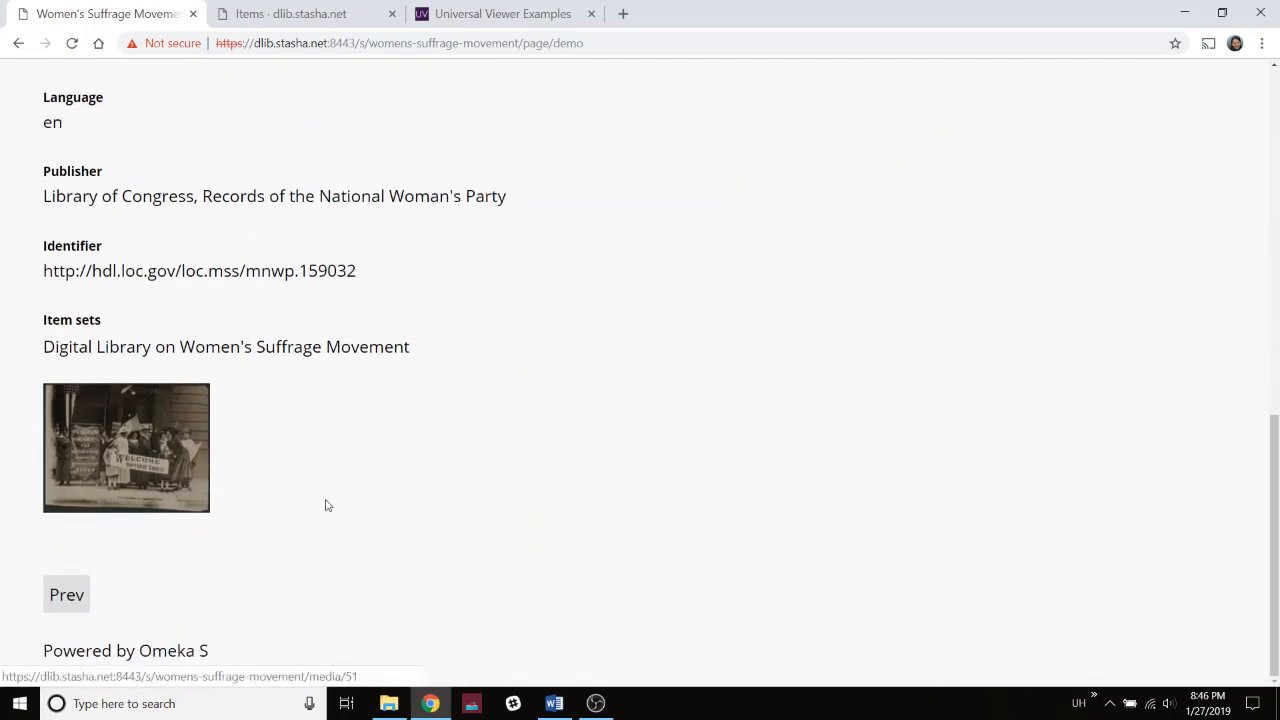
scroll(326, 506, up, 5)
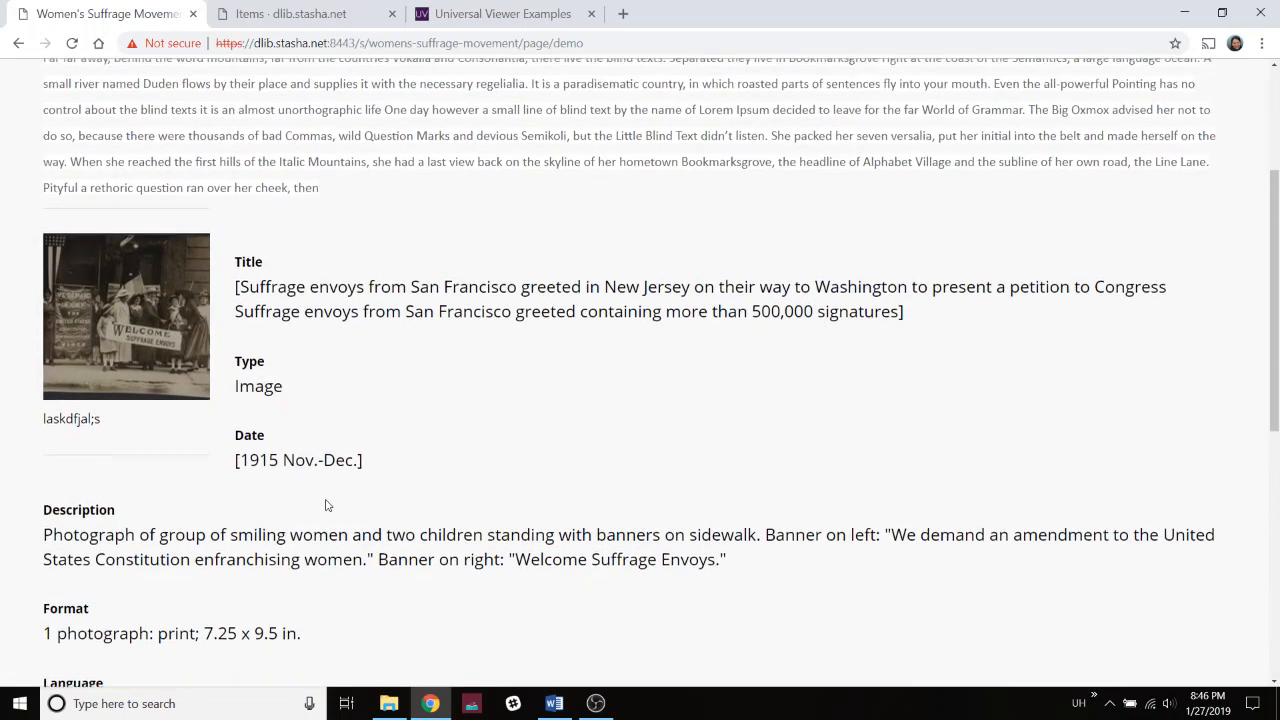
scroll(326, 506, down, 4)
scroll(326, 506, down, 1)
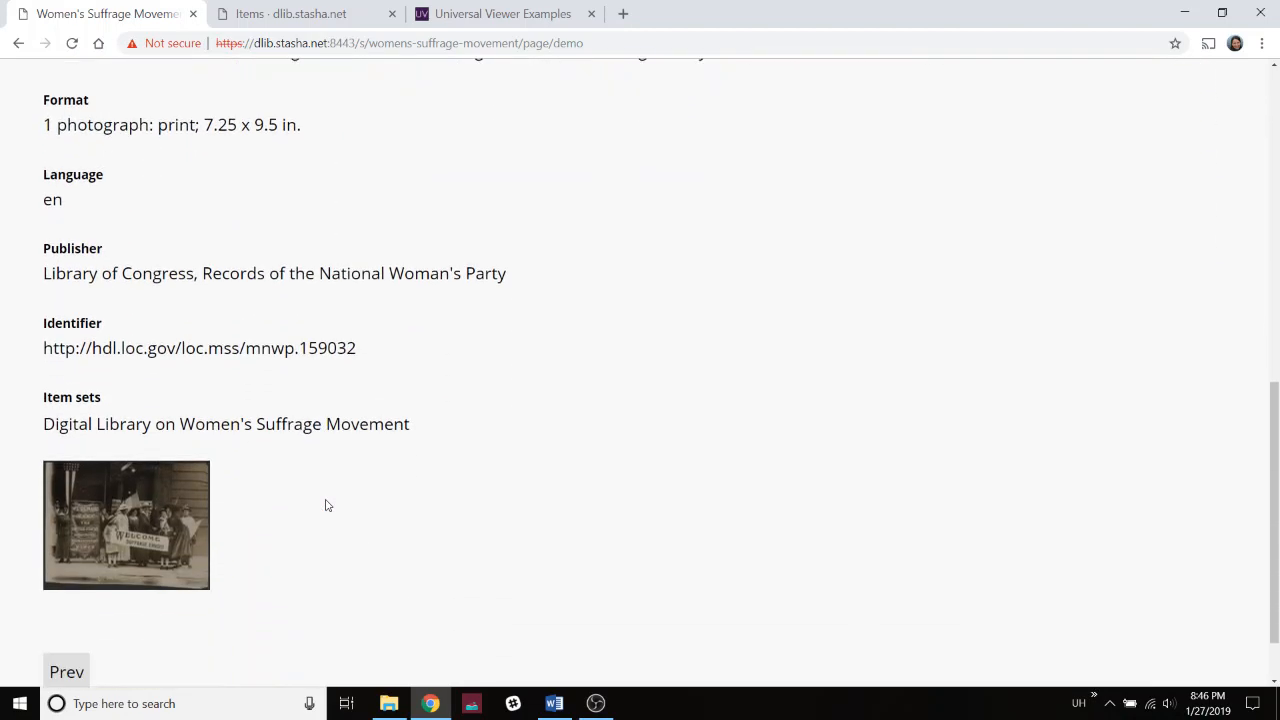
scroll(326, 506, up, 6)
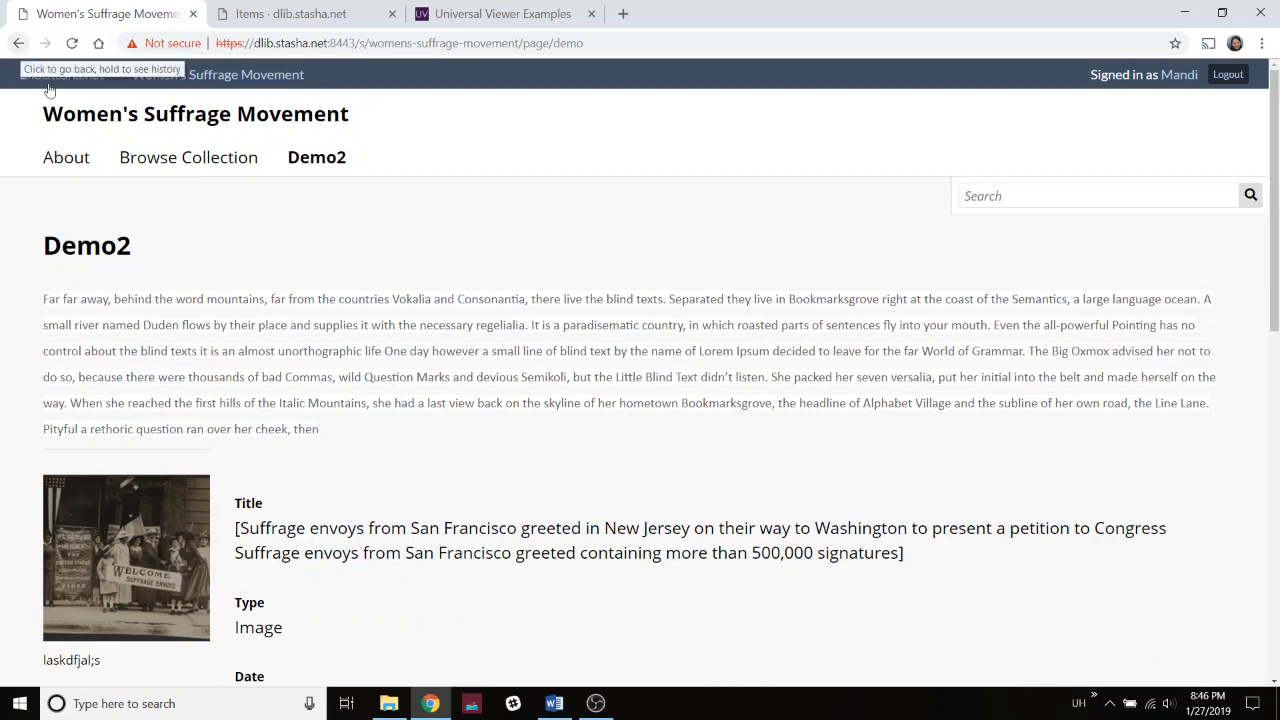
click(17, 43)
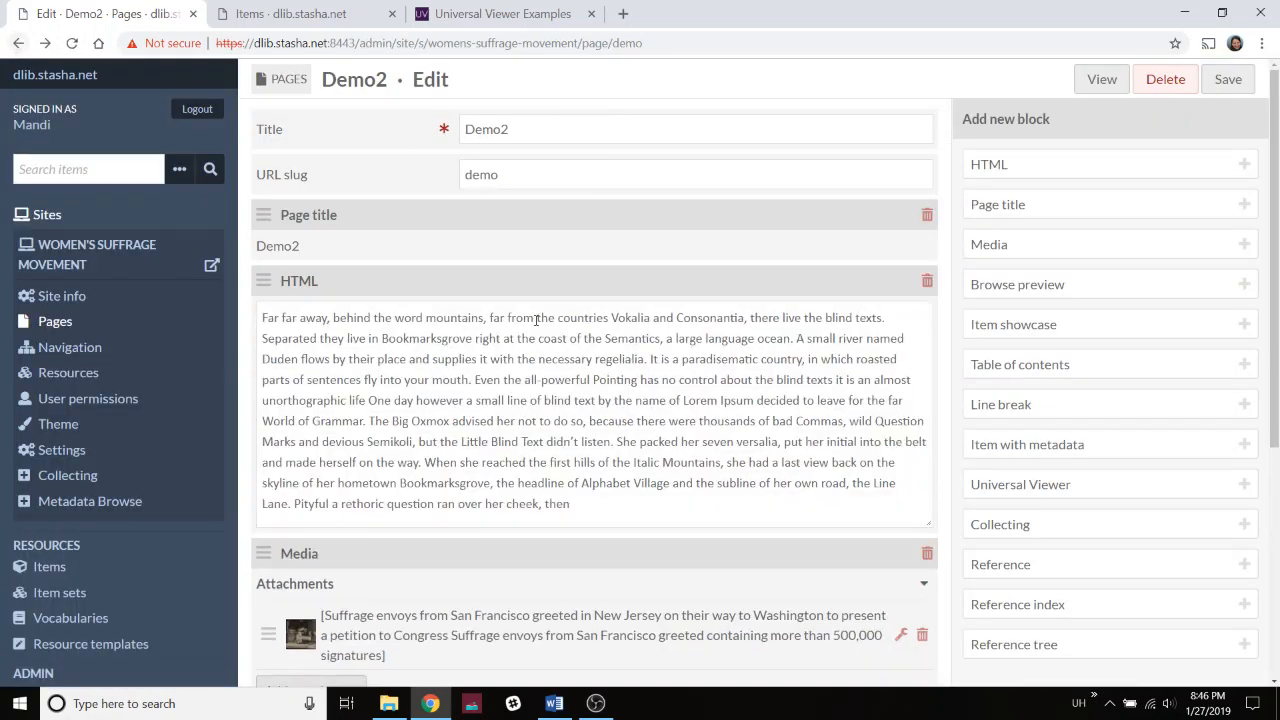
scroll(985, 501, down, 1)
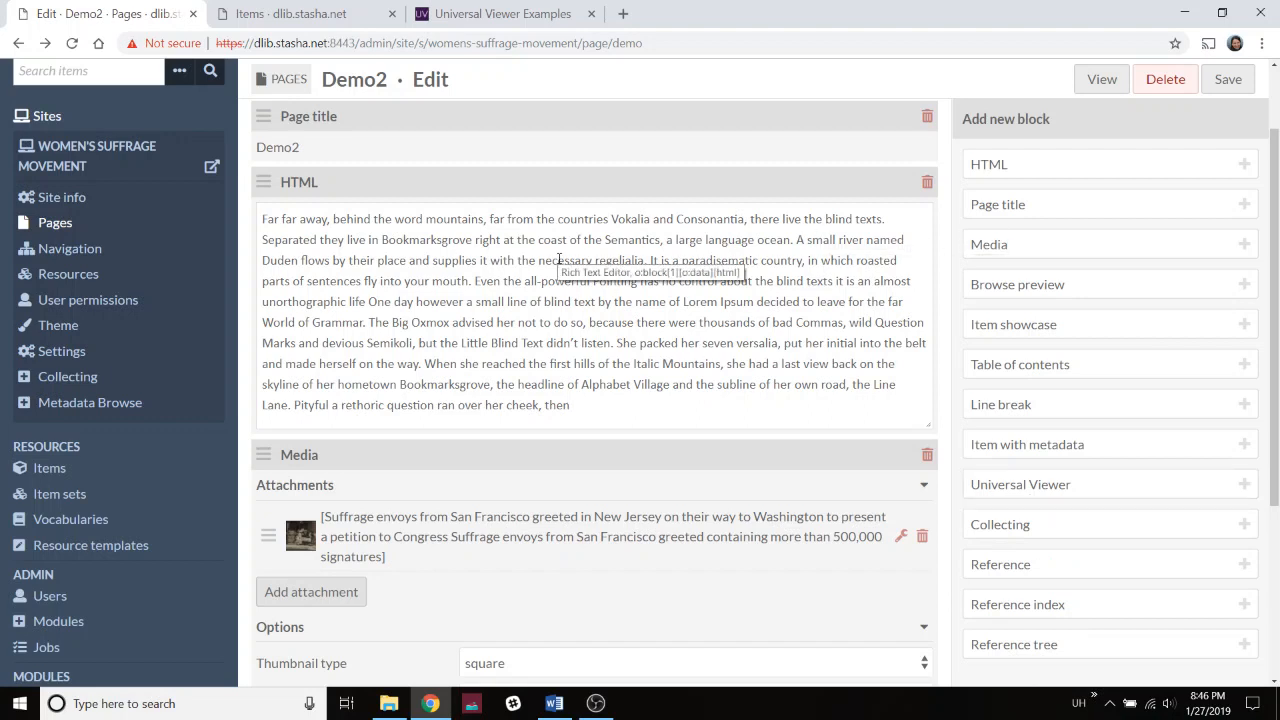
Switch to the Universal Viewer Examples page and zoom in twice on page 2 of "Wunder der Vererbung".
click(510, 22)
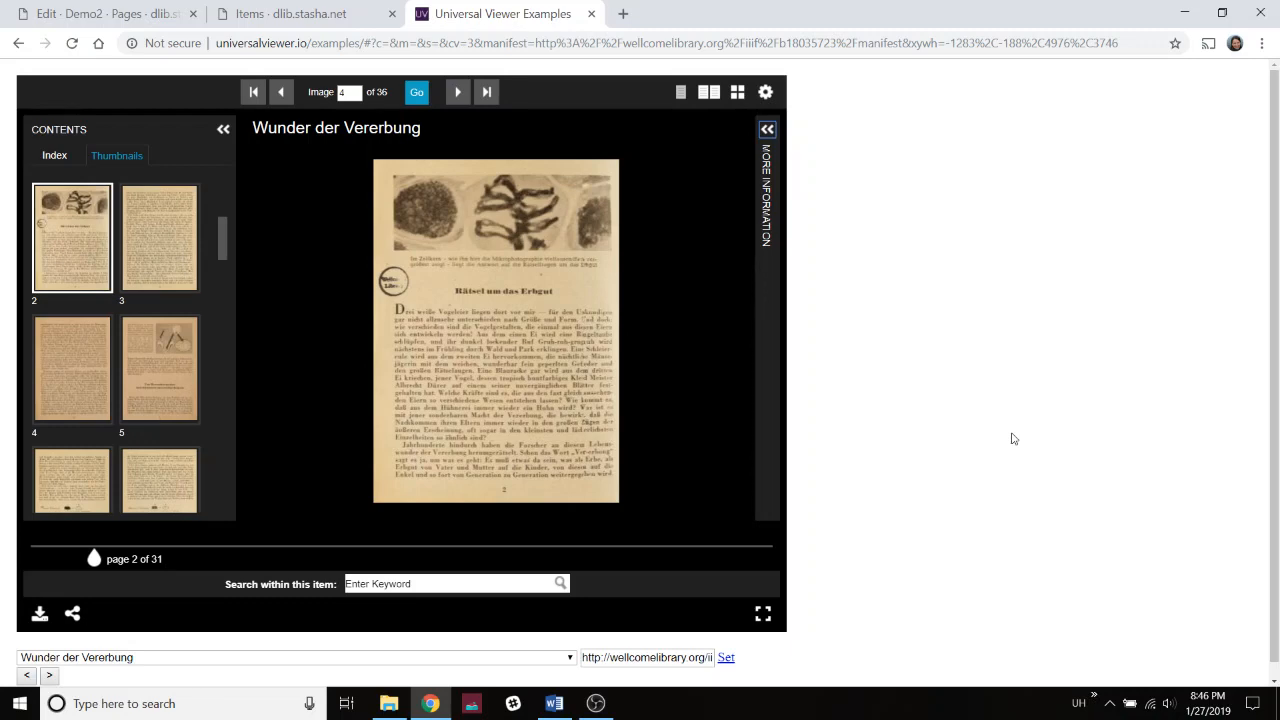
mouse_move(508, 302)
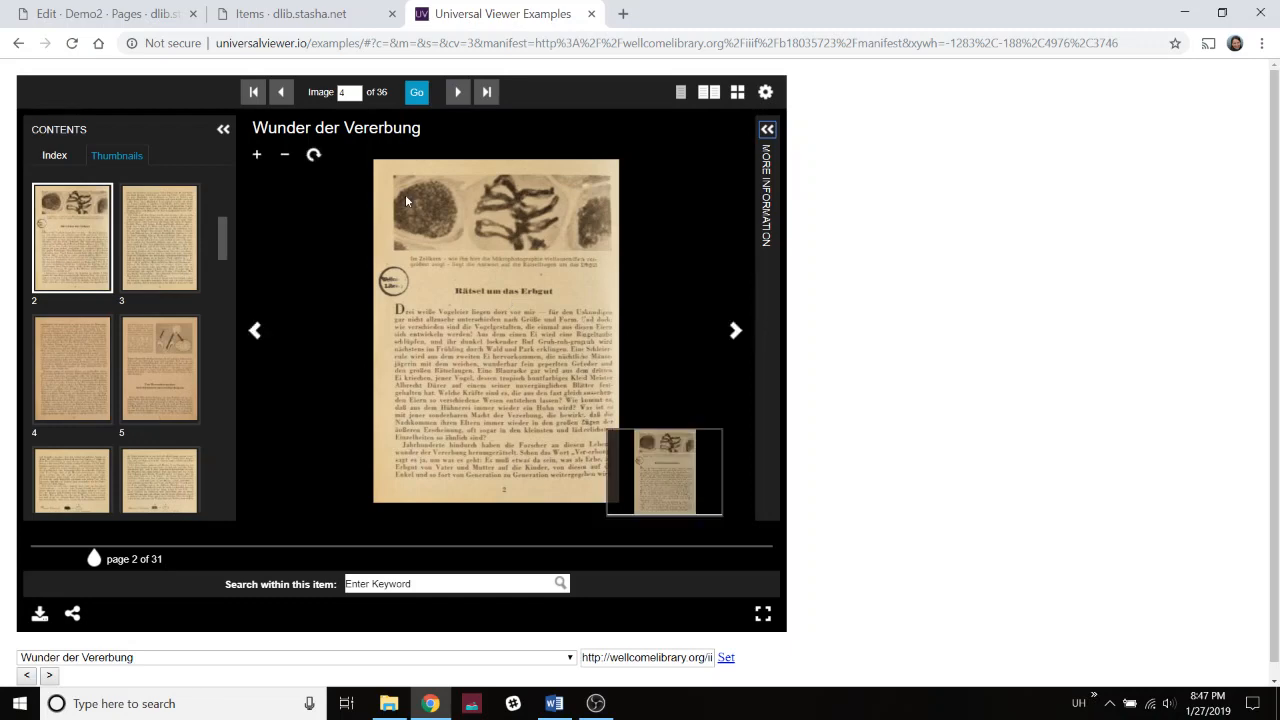
click(257, 156)
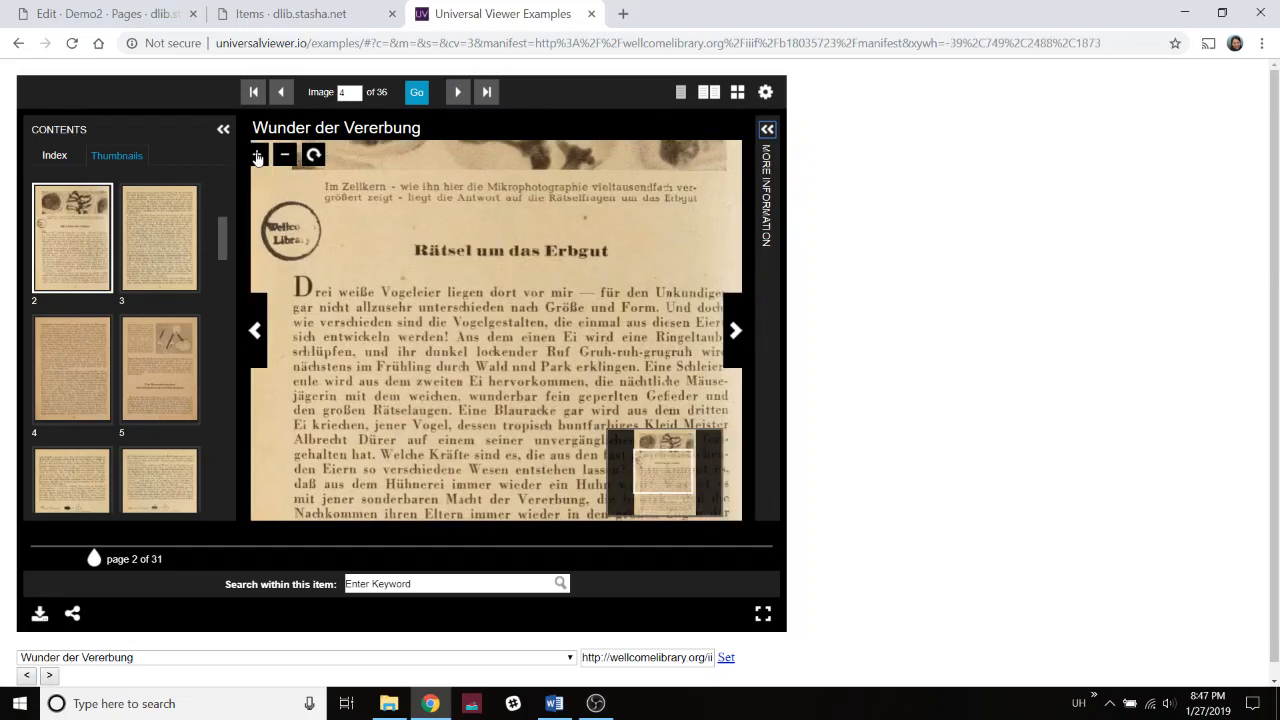
click(257, 156)
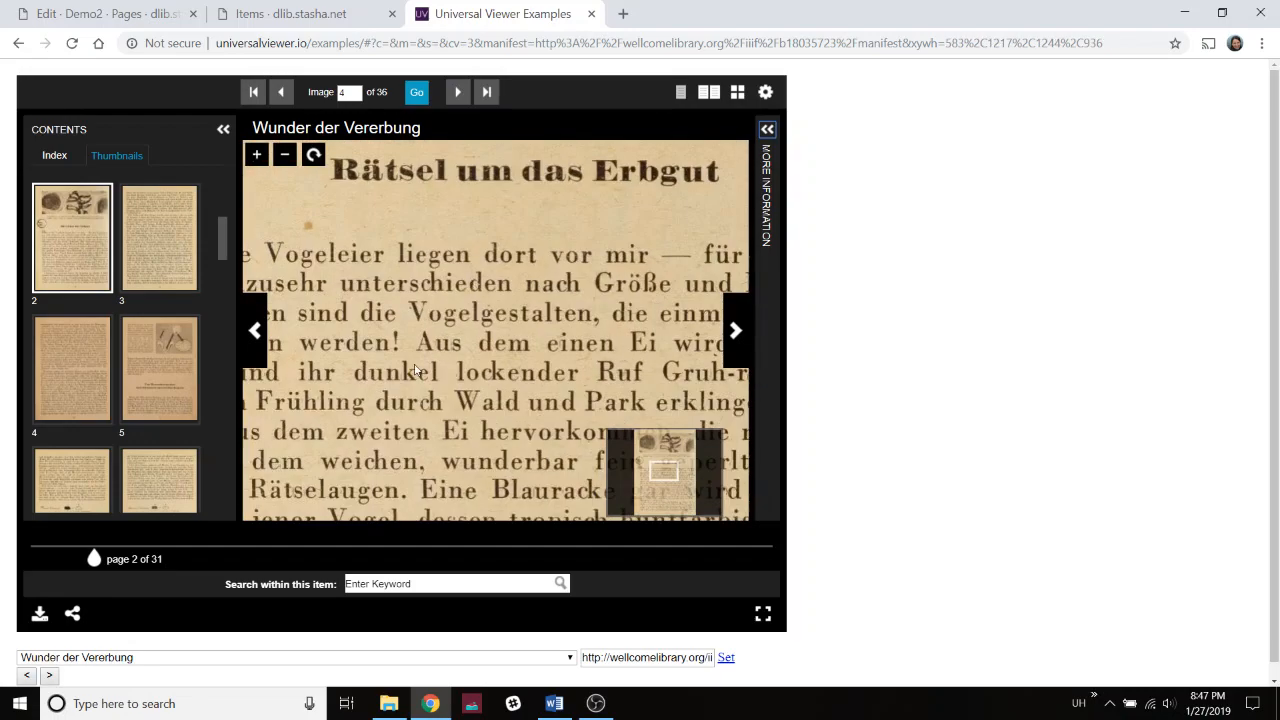
Examine page 2 of "Wunder der Vererbung" by zooming in and out and panning across the text with the overview map.
drag(446, 220, 518, 493)
scroll(617, 350, up, 3)
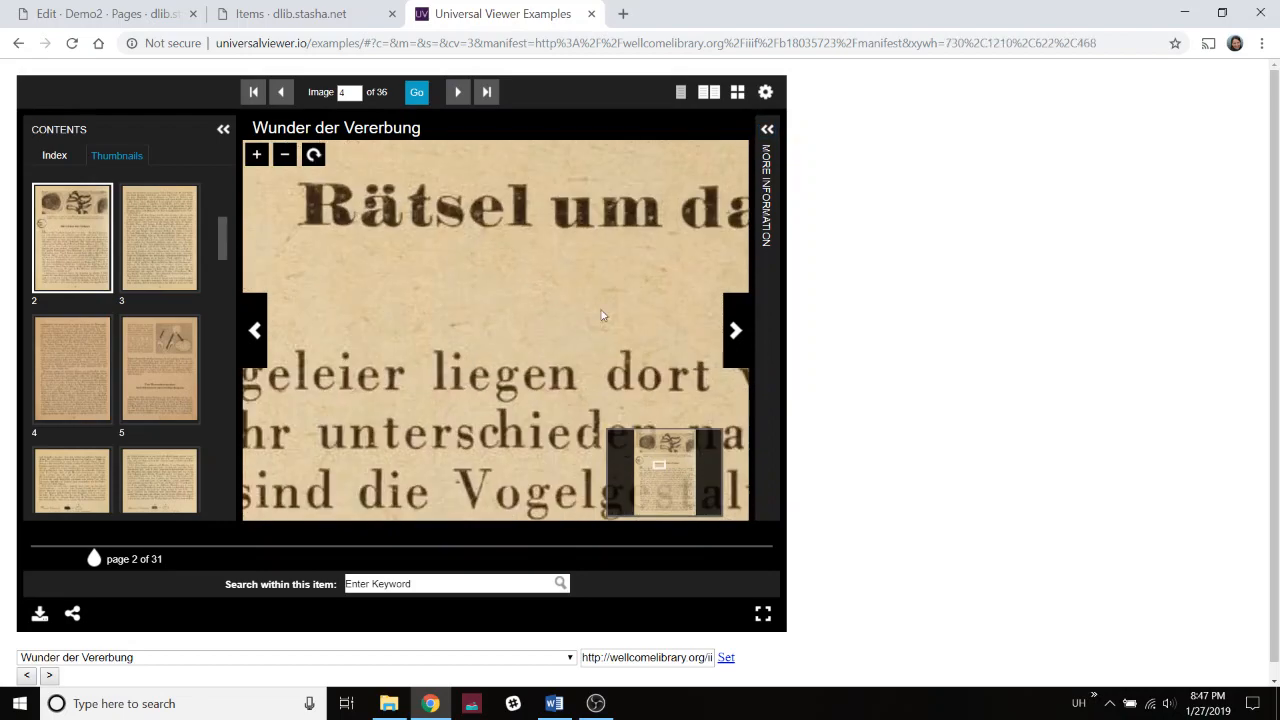
scroll(538, 341, down, 5)
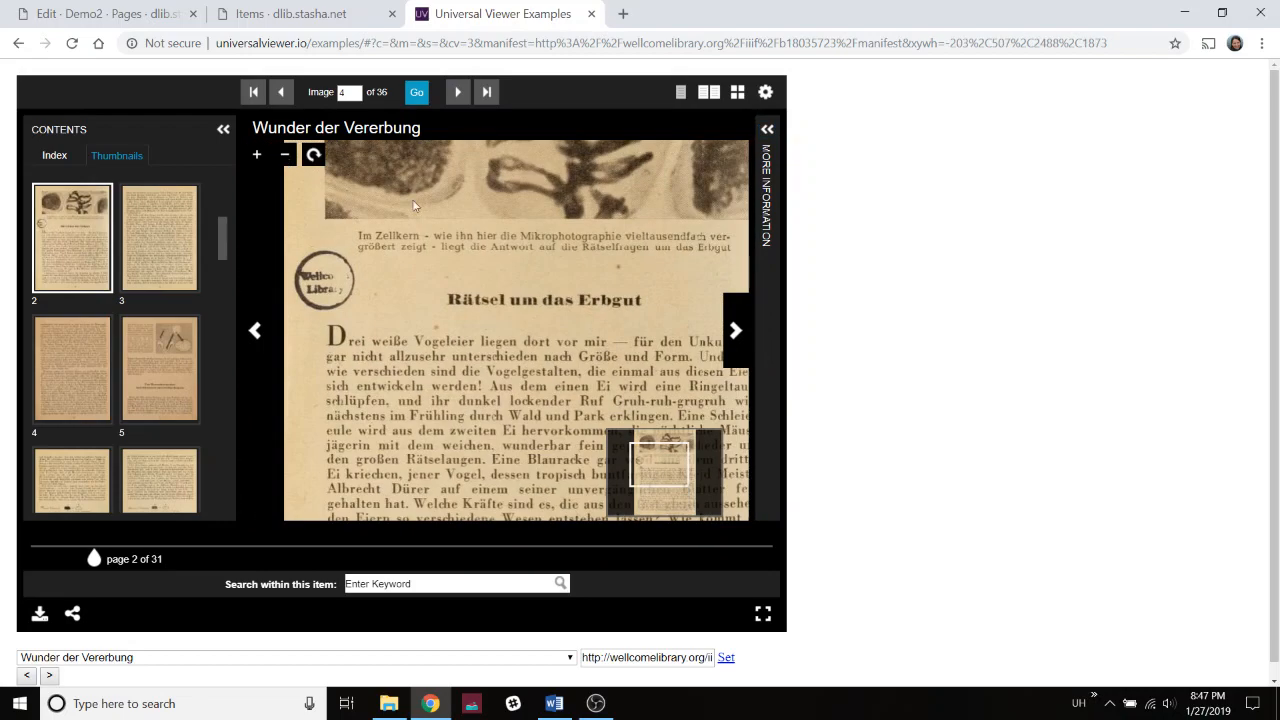
drag(553, 370, 531, 332)
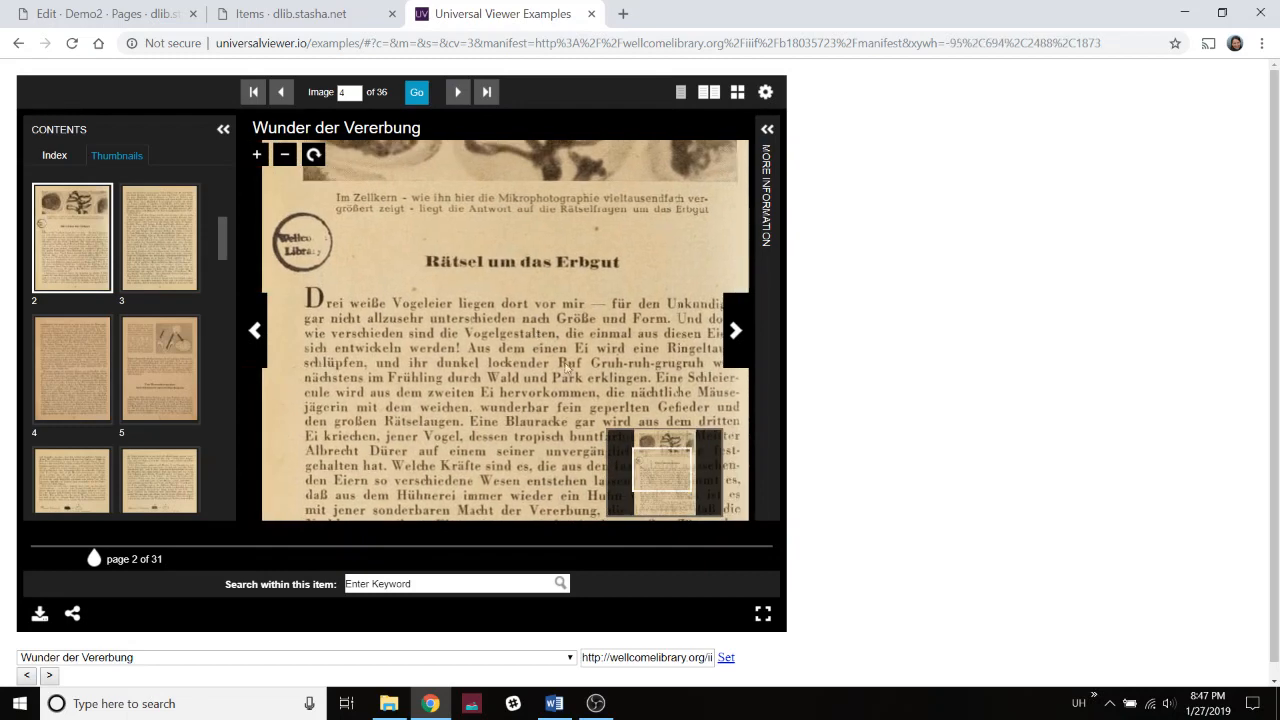
mouse_move(665, 470)
mouse_down()
mouse_move(664, 449)
mouse_move(657, 497)
mouse_move(676, 478)
mouse_move(664, 483)
mouse_up()
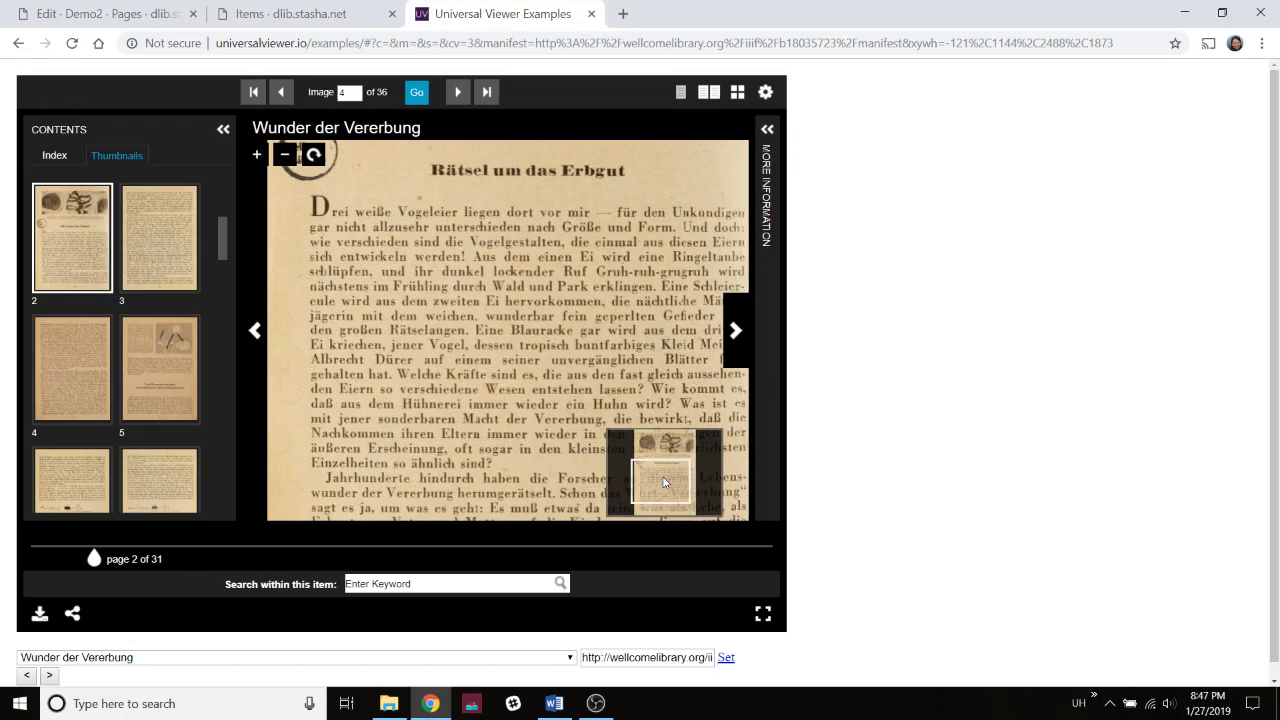
click(359, 20)
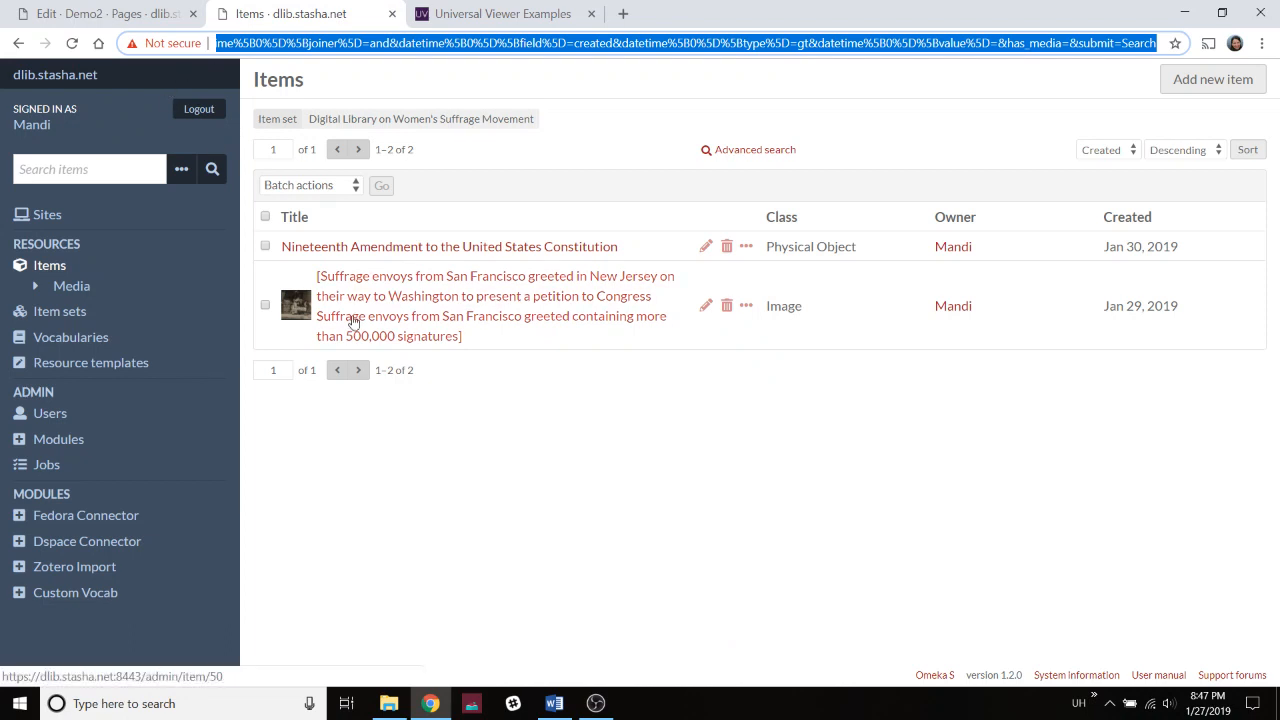
click(527, 14)
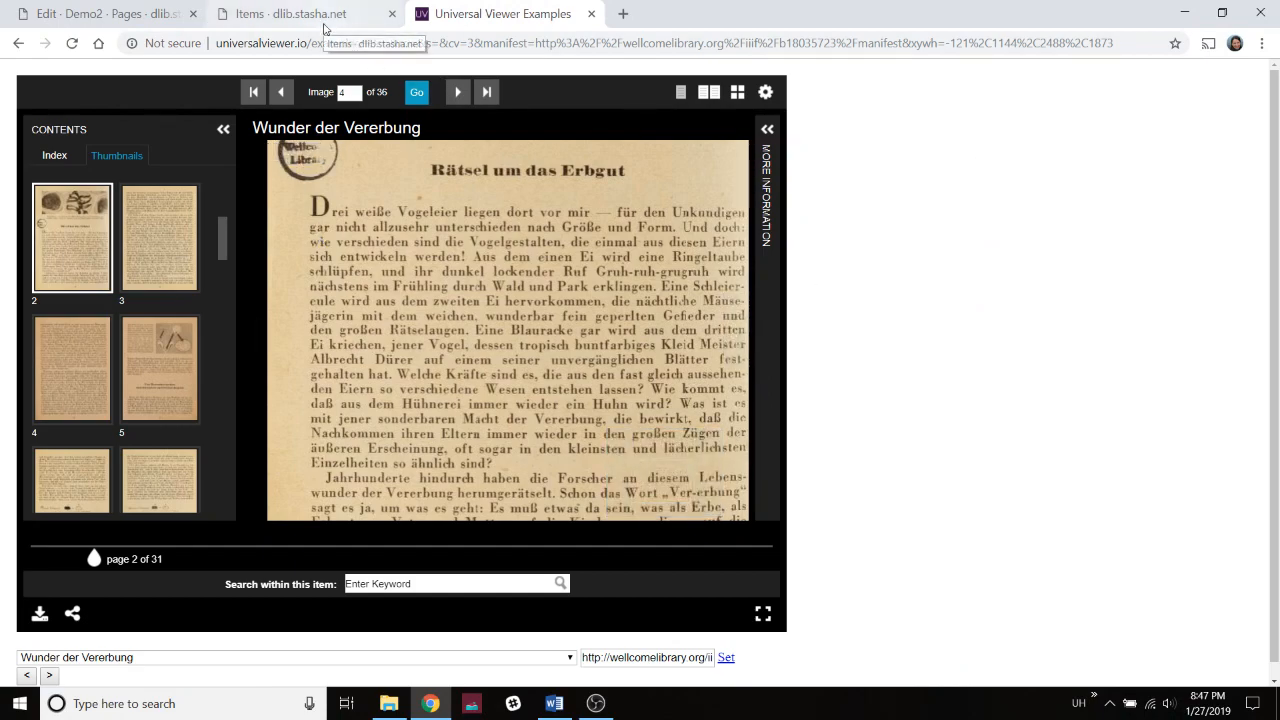
Return to the Demo2 page editor and add a Collecting block and a Reference block.
click(140, 16)
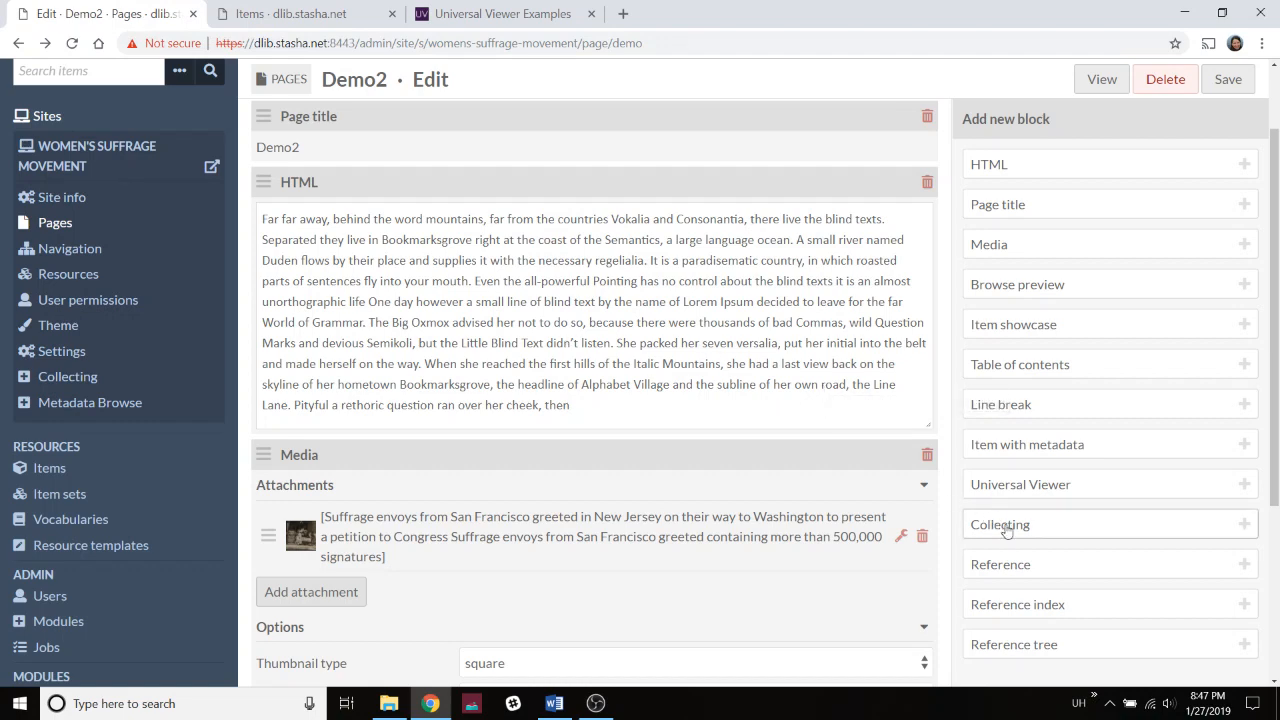
scroll(705, 497, down, 3)
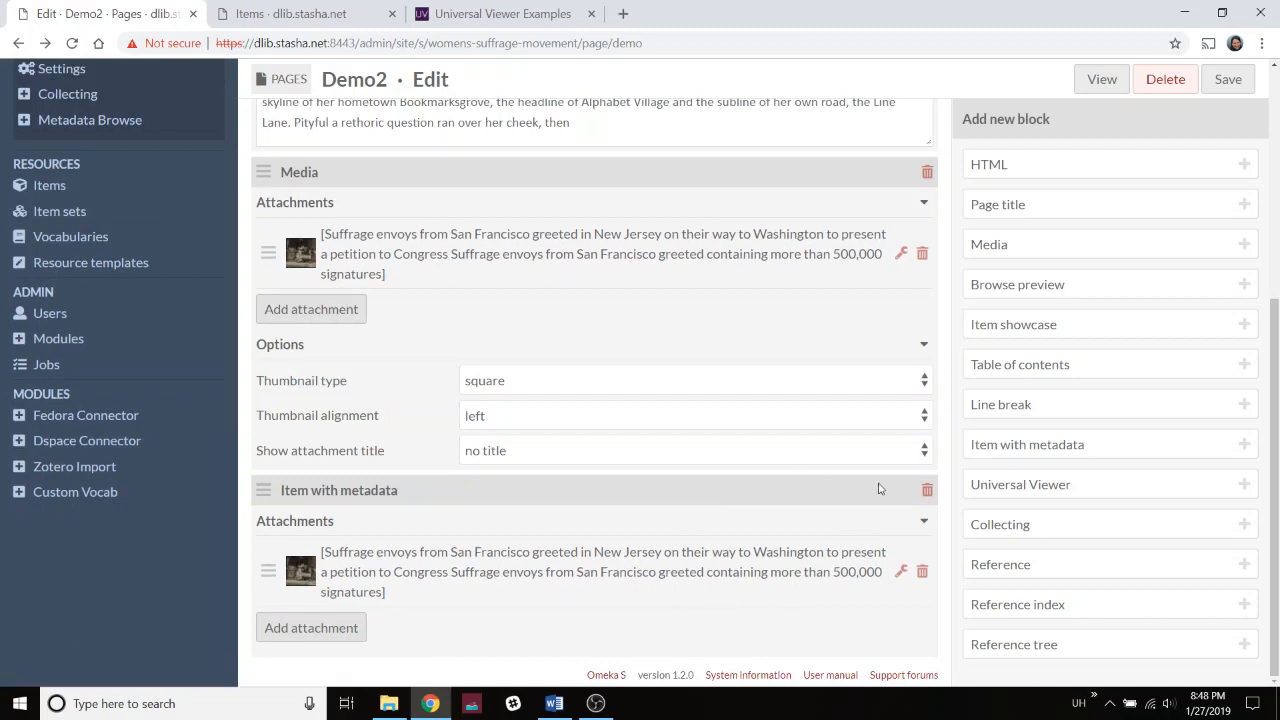
click(1030, 530)
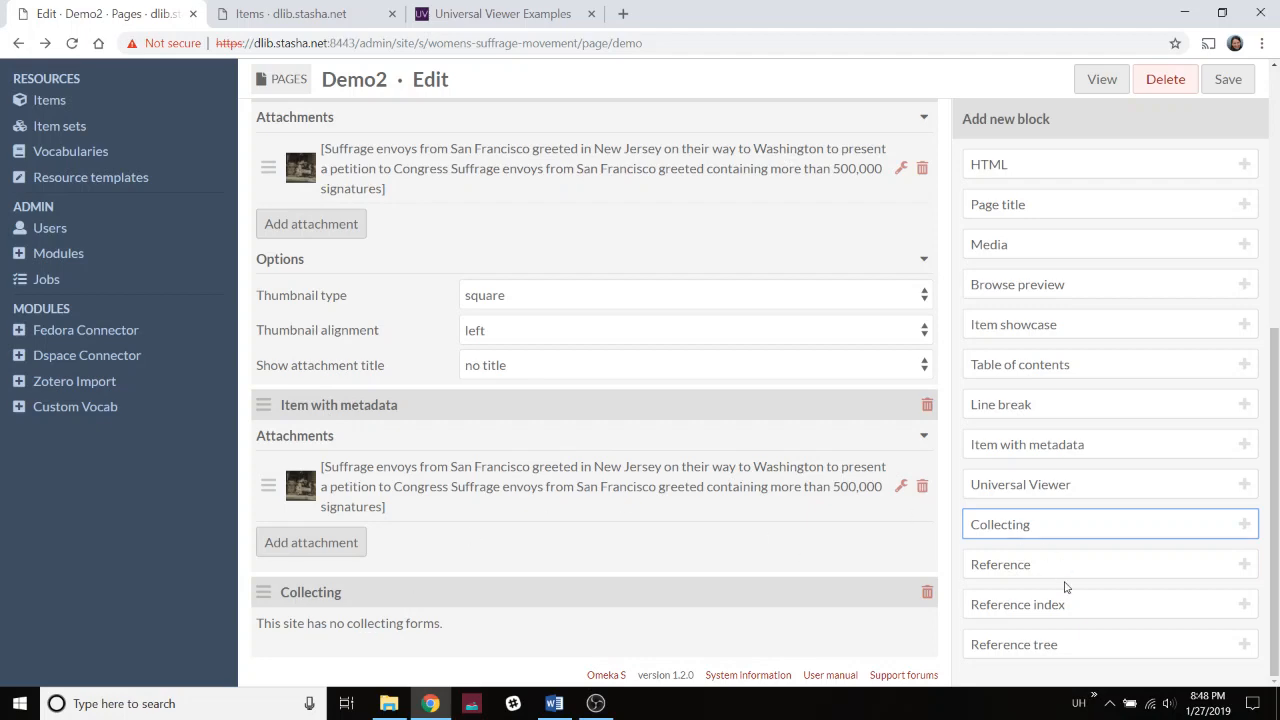
click(1006, 567)
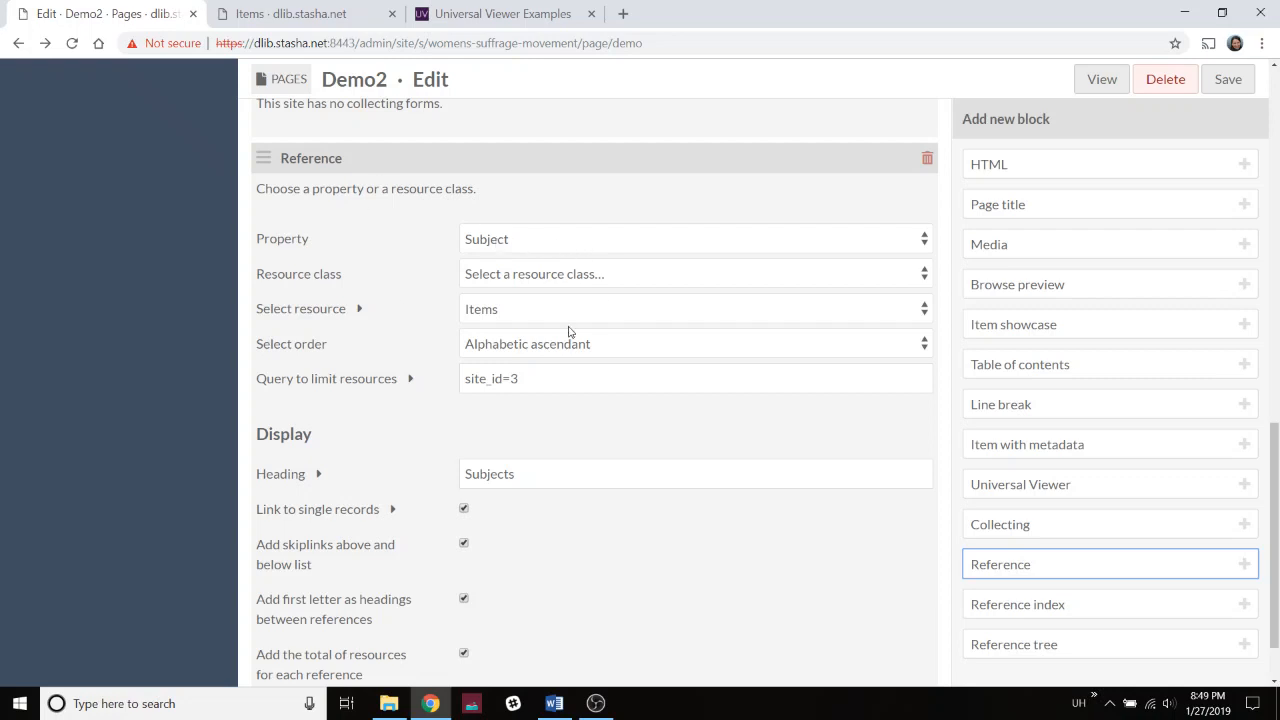
Examine the Property and Resource class choices of the Reference block without changing either one.
click(561, 249)
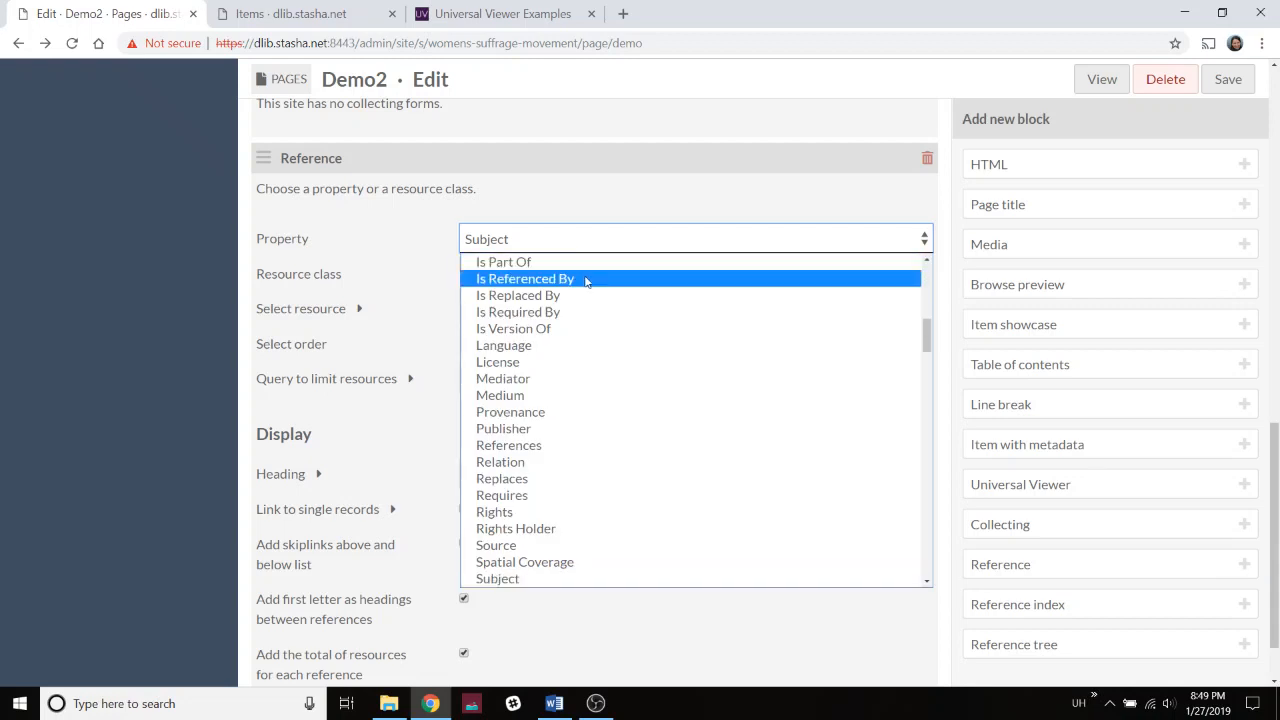
click(654, 205)
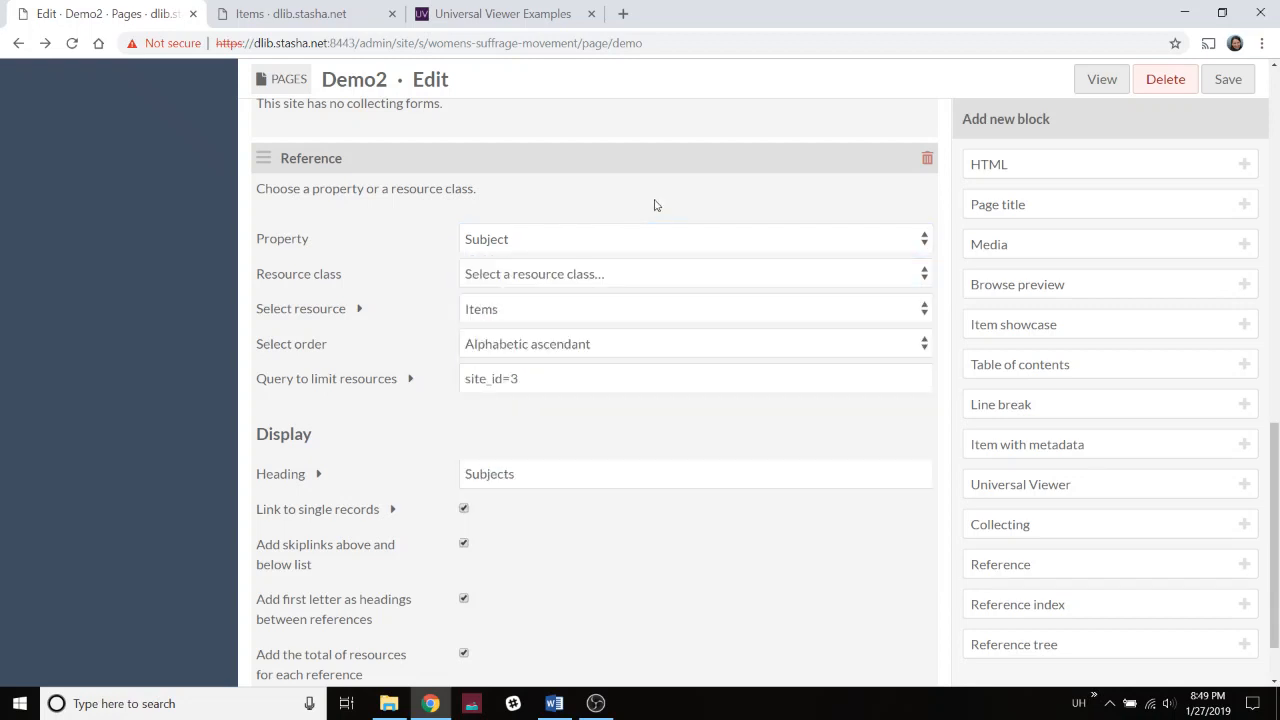
click(593, 279)
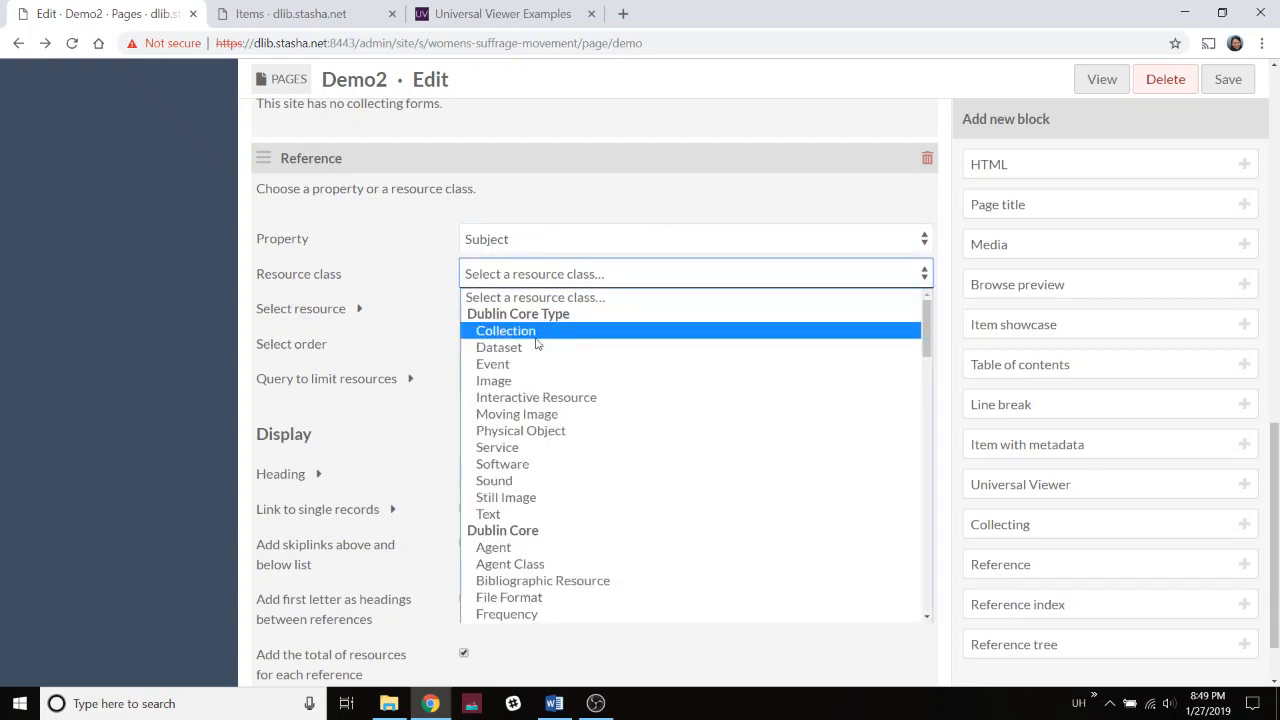
click(649, 209)
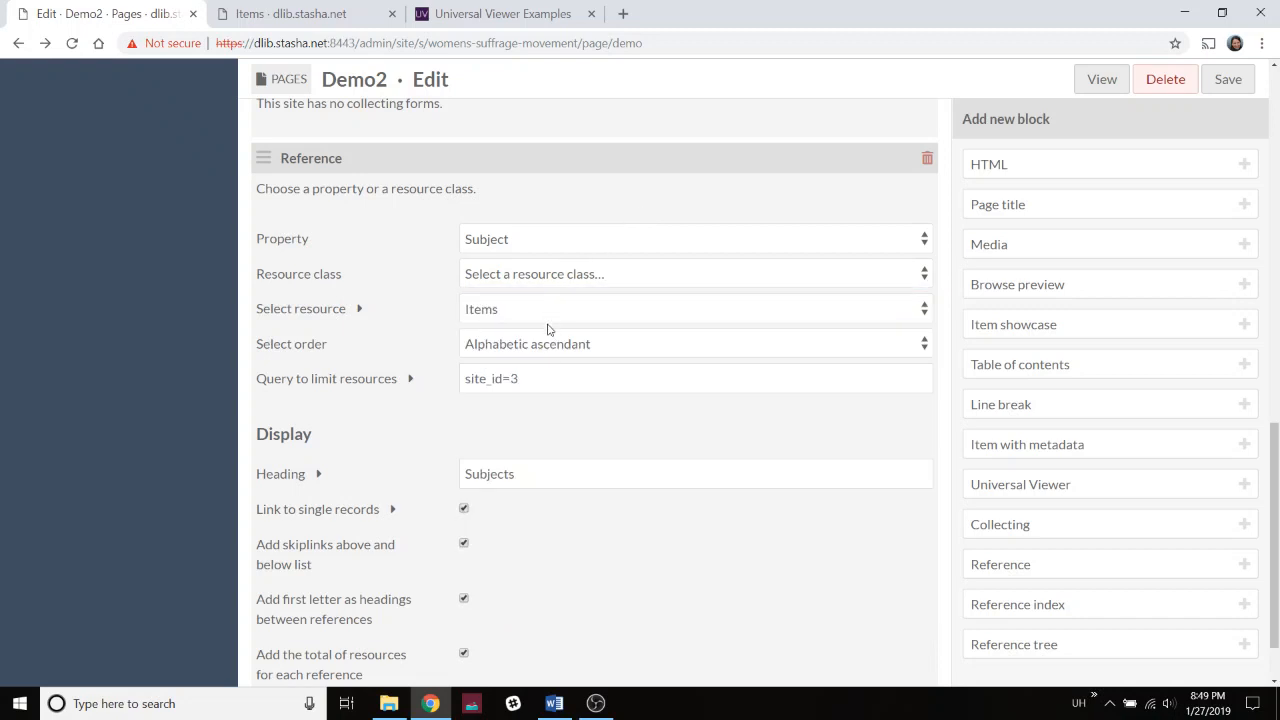
Review all blocks and the Reference display options on the Demo2 page, and save the page.
scroll(526, 494, down, 1)
scroll(527, 497, up, 1)
scroll(527, 497, up, 2)
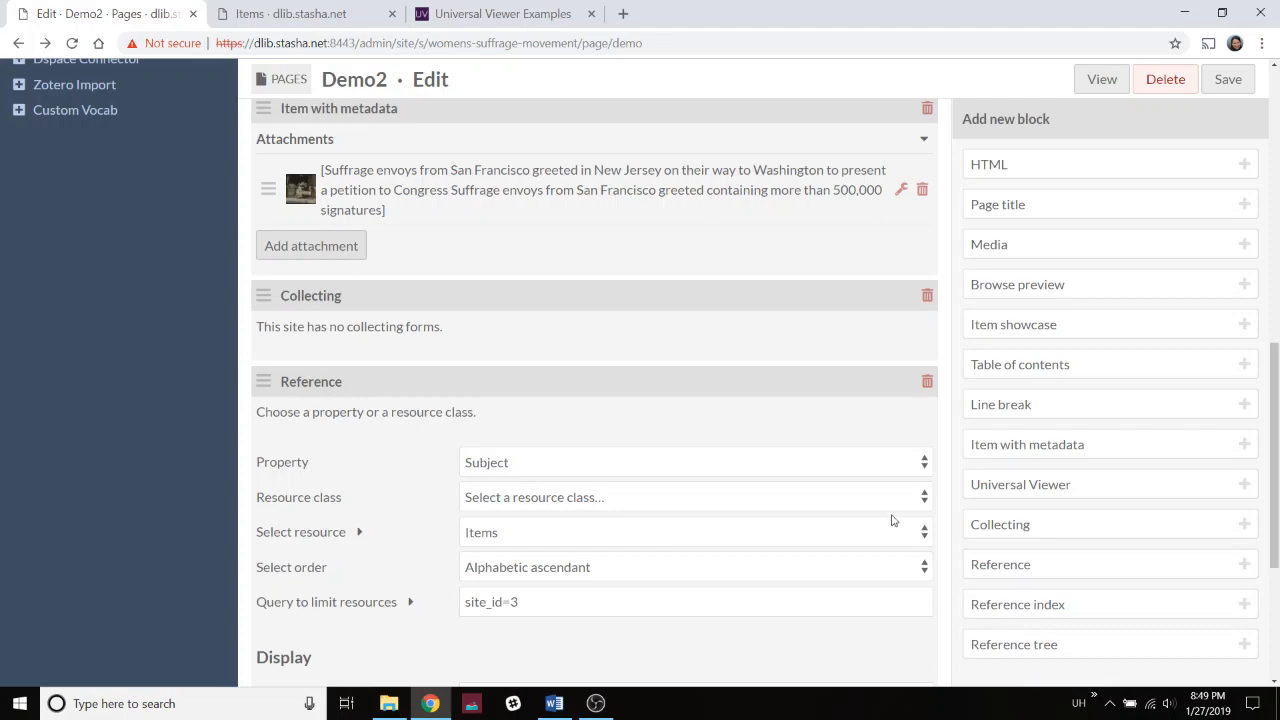
scroll(862, 428, up, 8)
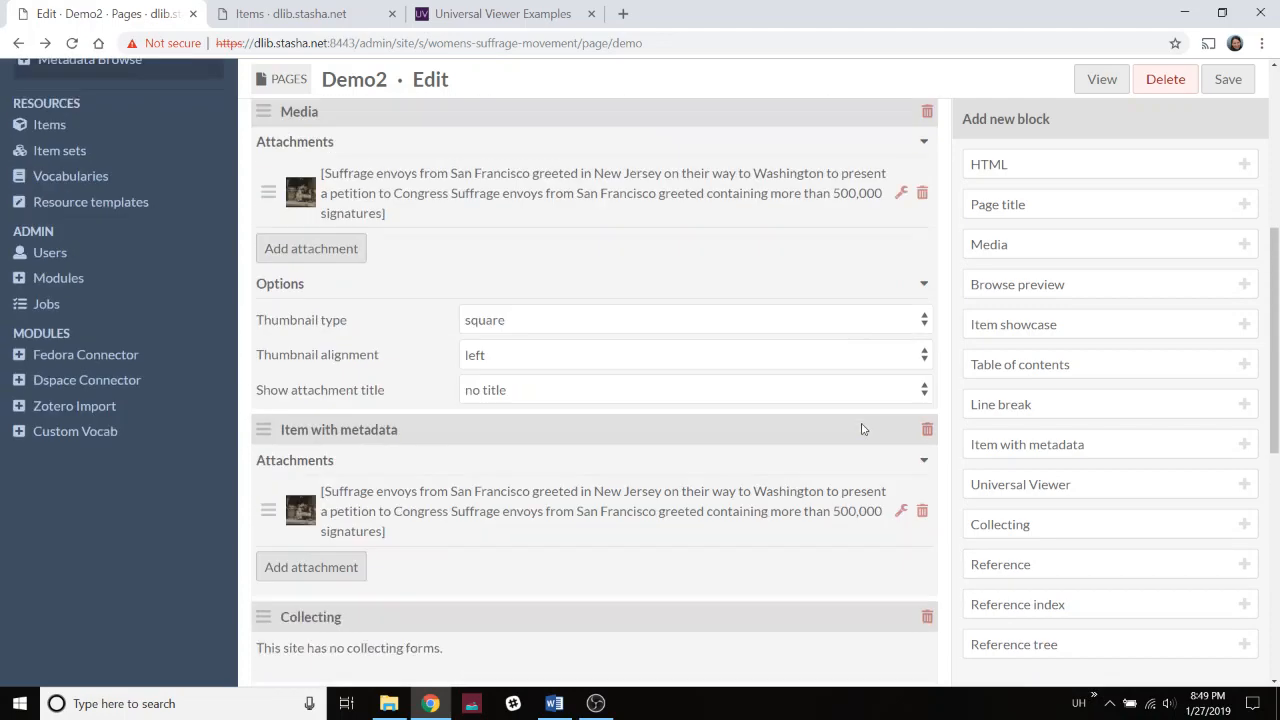
scroll(862, 421, down, 15)
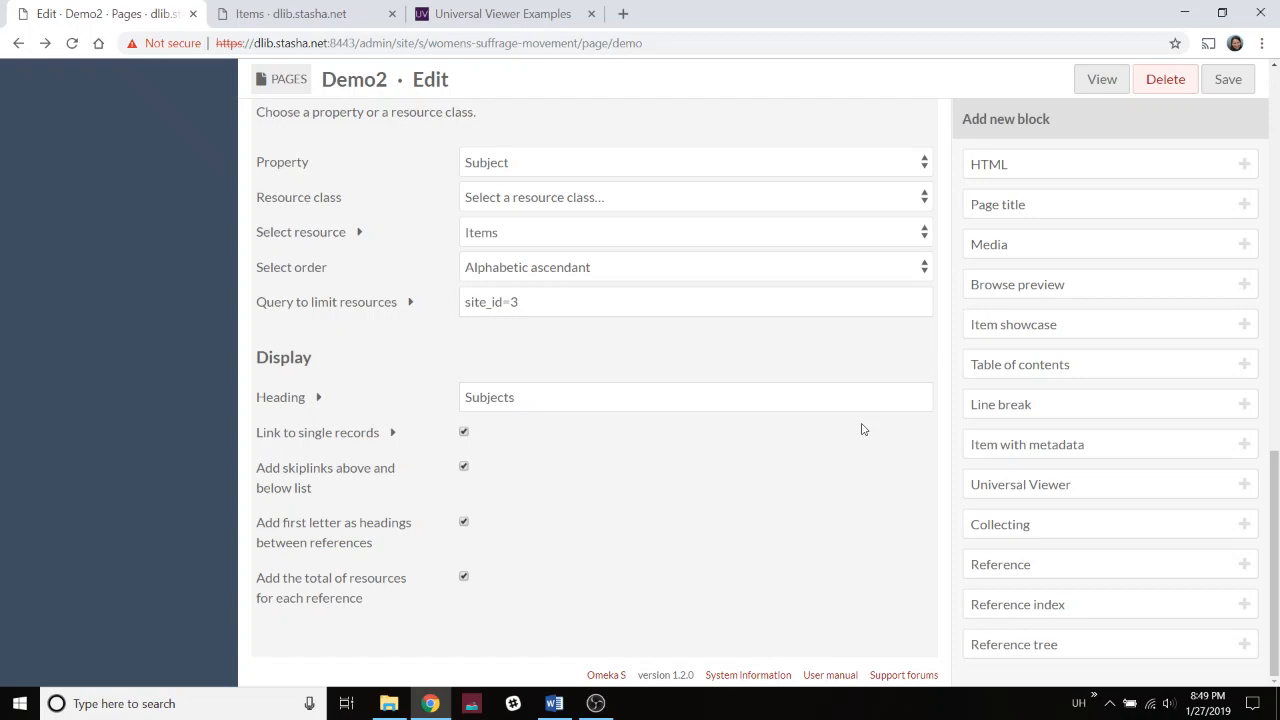
scroll(863, 429, up, 3)
scroll(863, 429, up, 5)
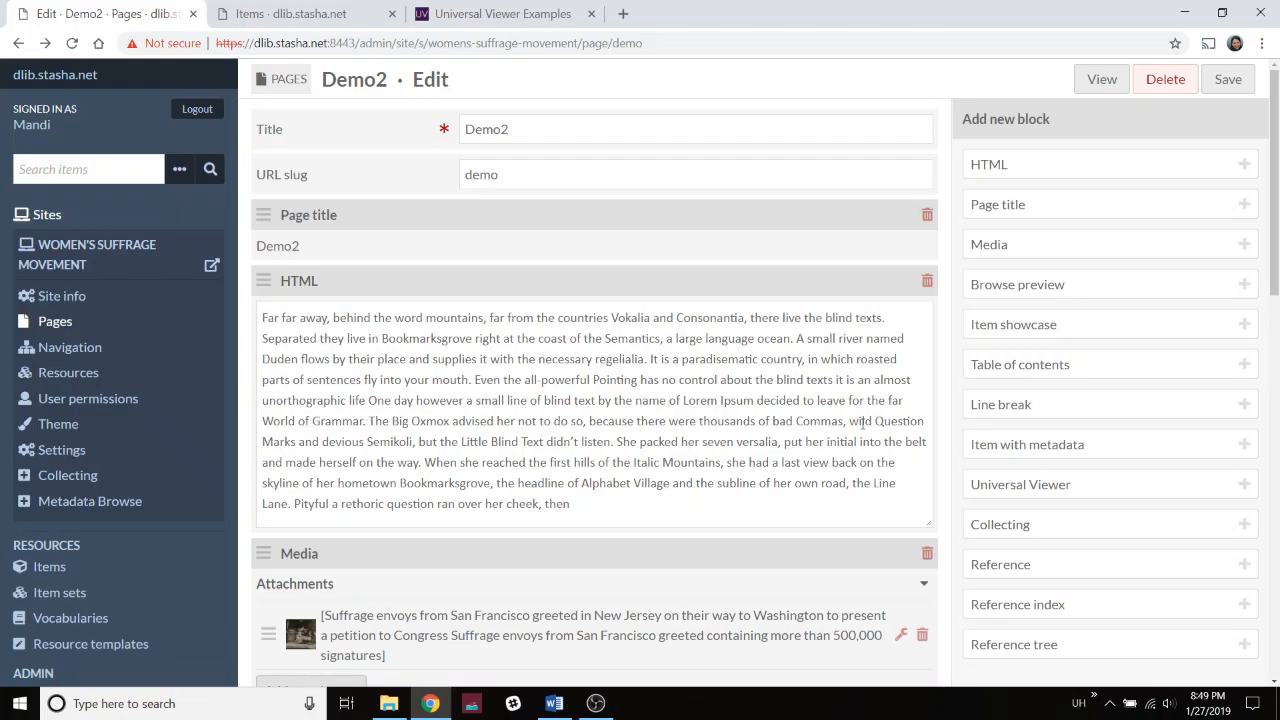
scroll(863, 423, down, 10)
scroll(860, 423, up, 10)
click(1241, 88)
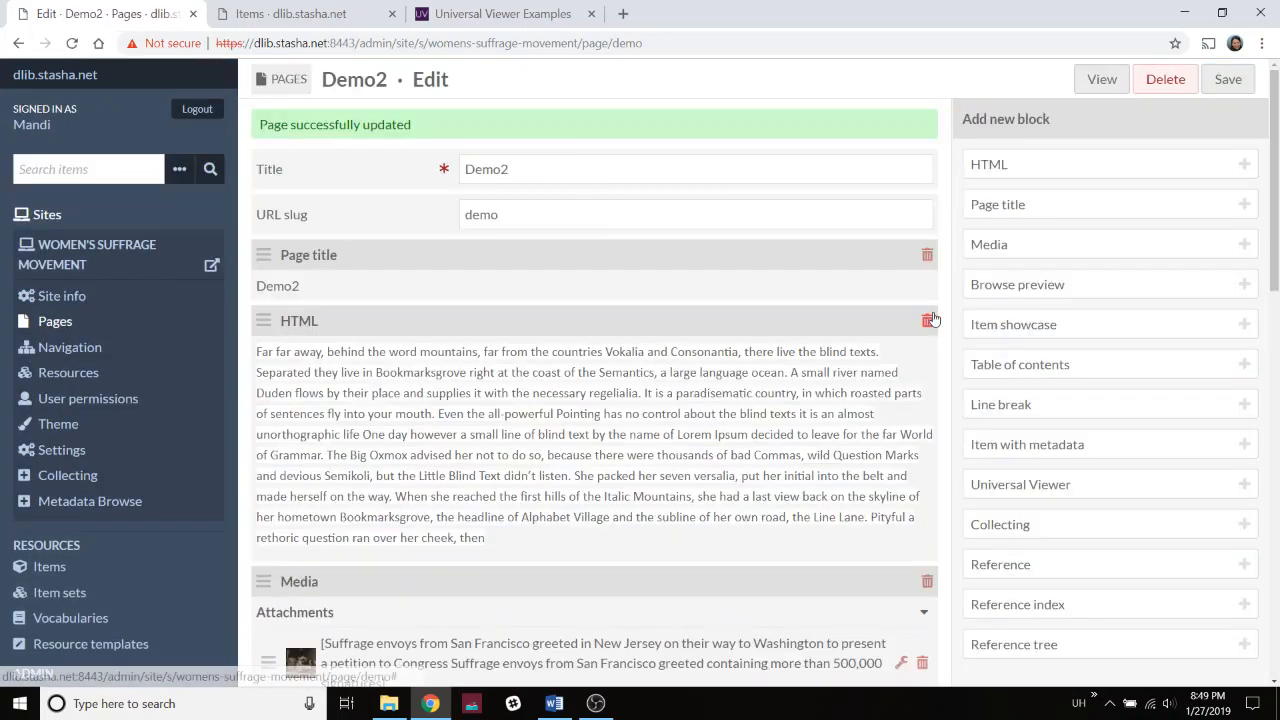
Open Demo2 from the site's page list and delete the page, confirming the deletion and leaving the editor.
click(66, 322)
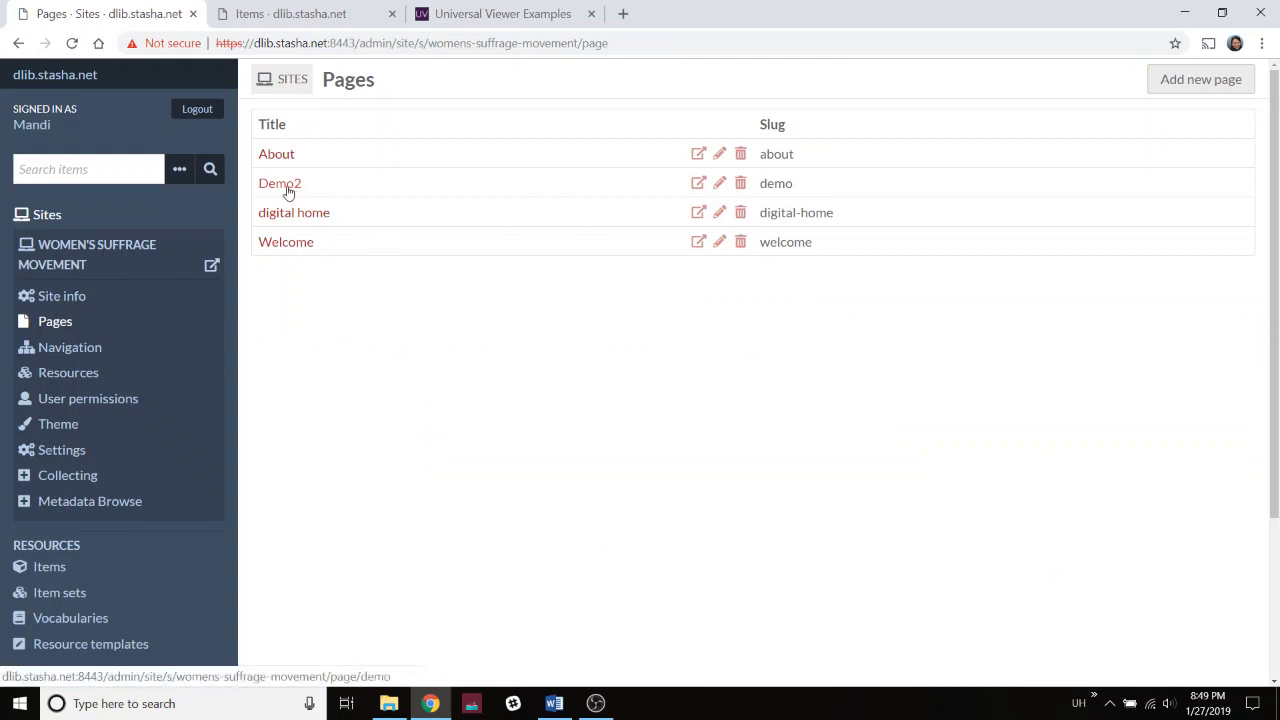
click(720, 185)
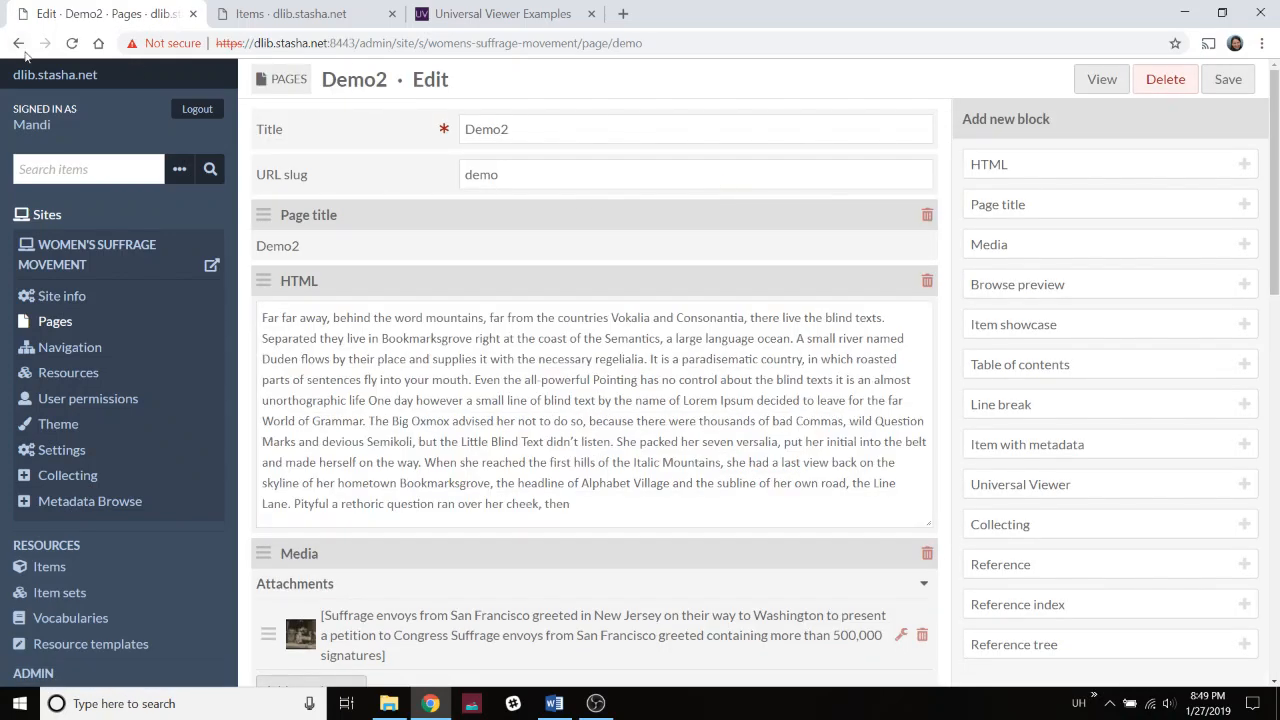
click(18, 43)
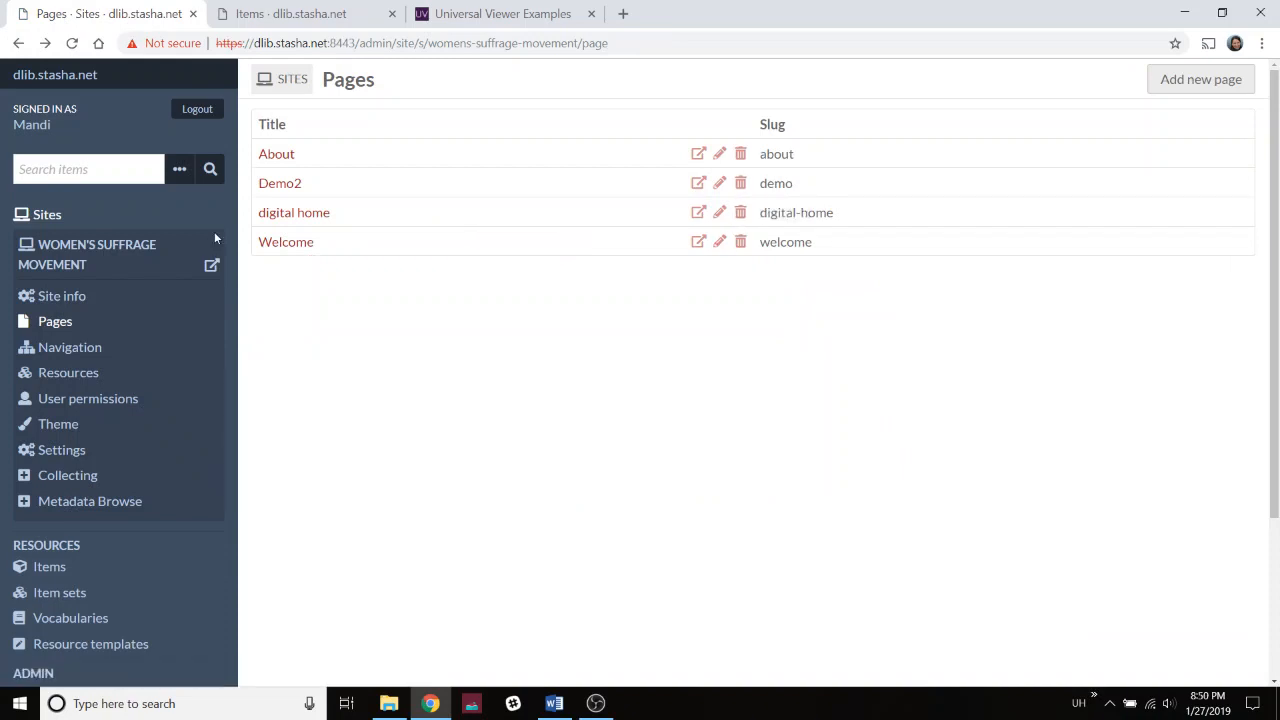
click(277, 187)
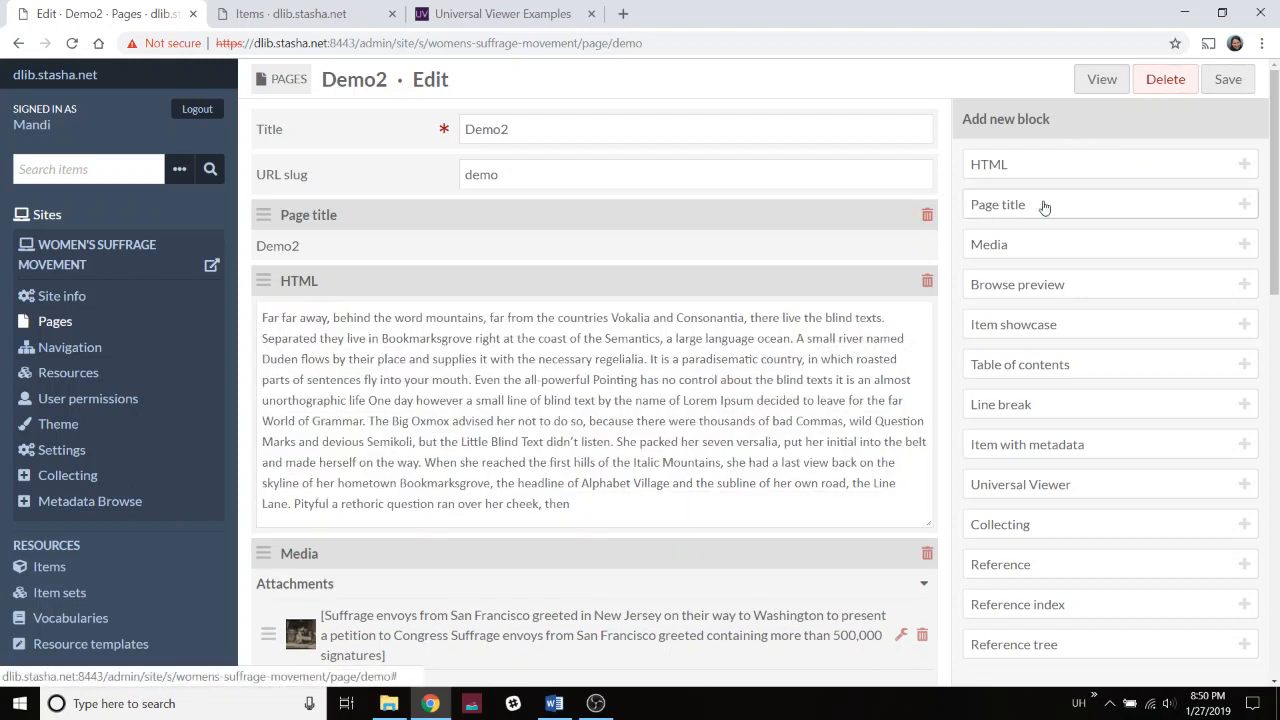
click(1160, 80)
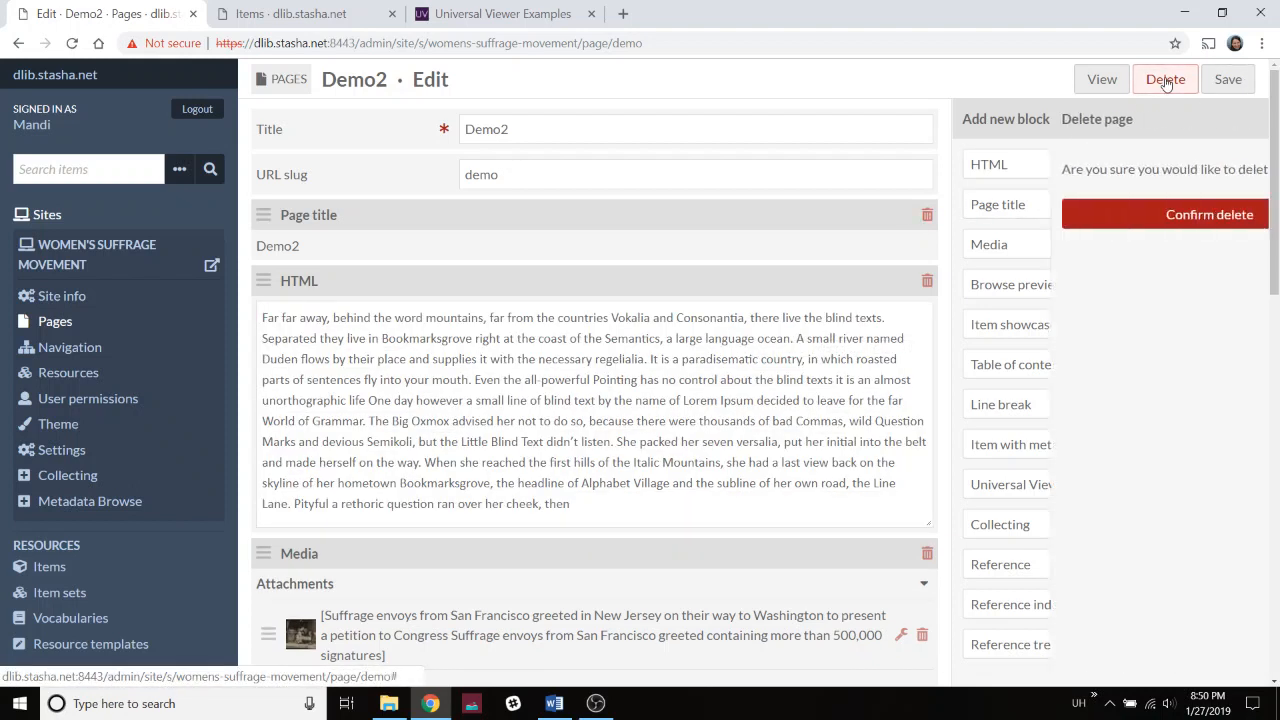
click(1148, 216)
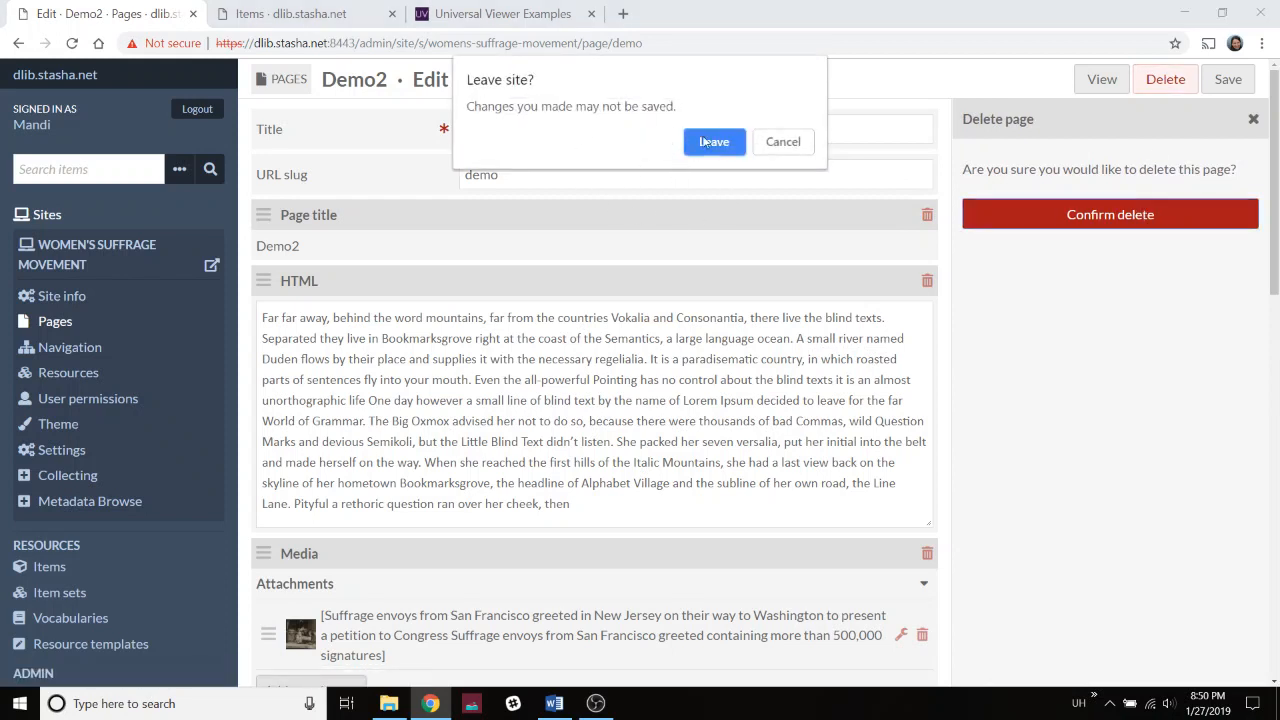
click(713, 142)
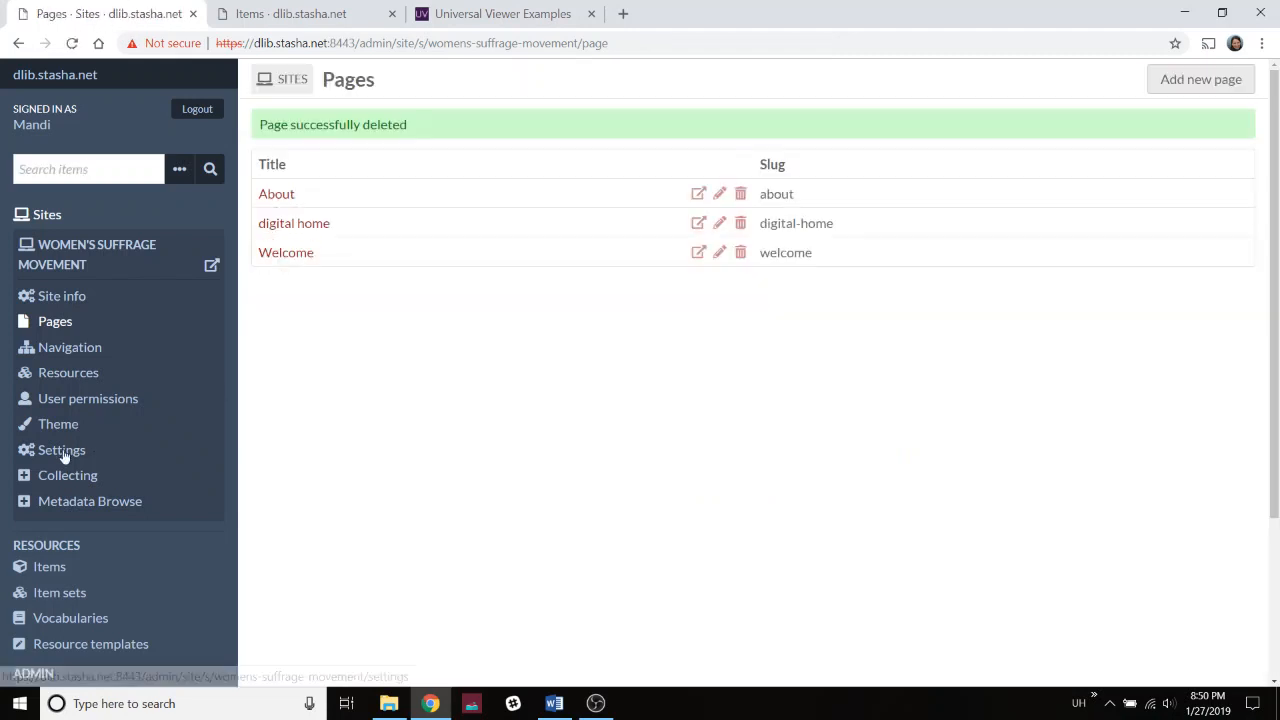
Remove the "[Missing Page]" link from the site's navigation and save the navigation.
click(85, 359)
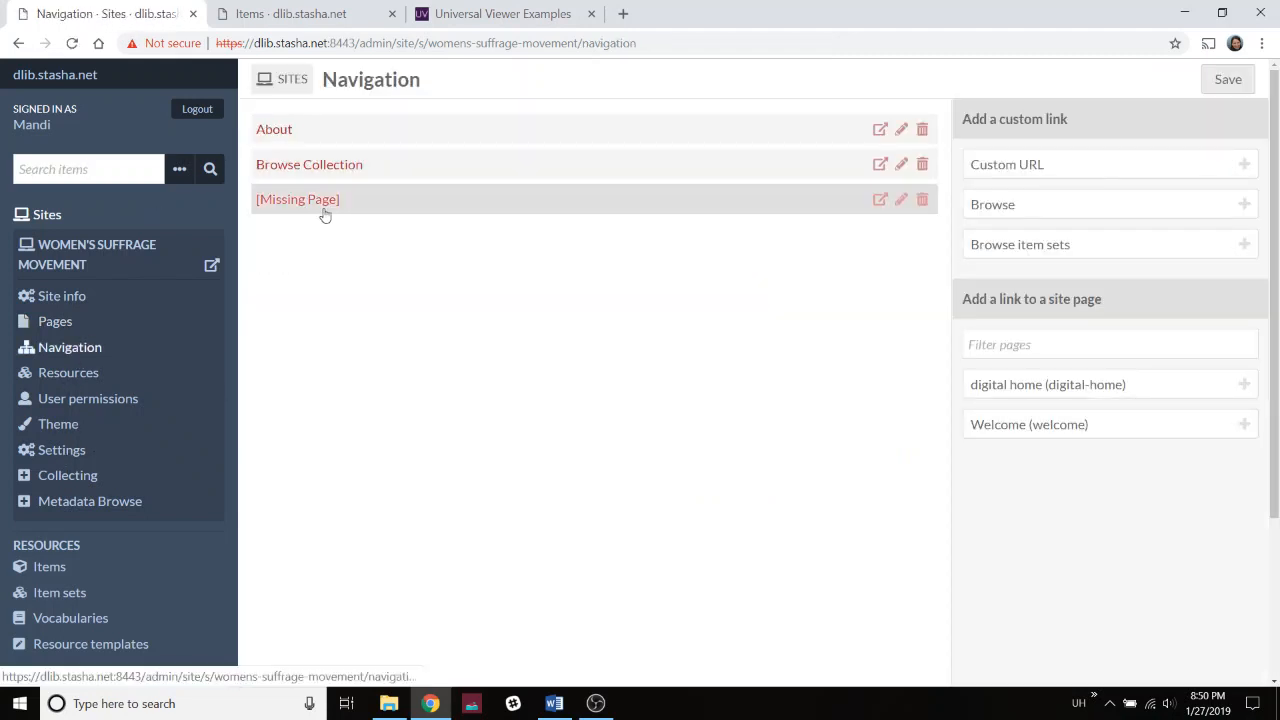
click(922, 200)
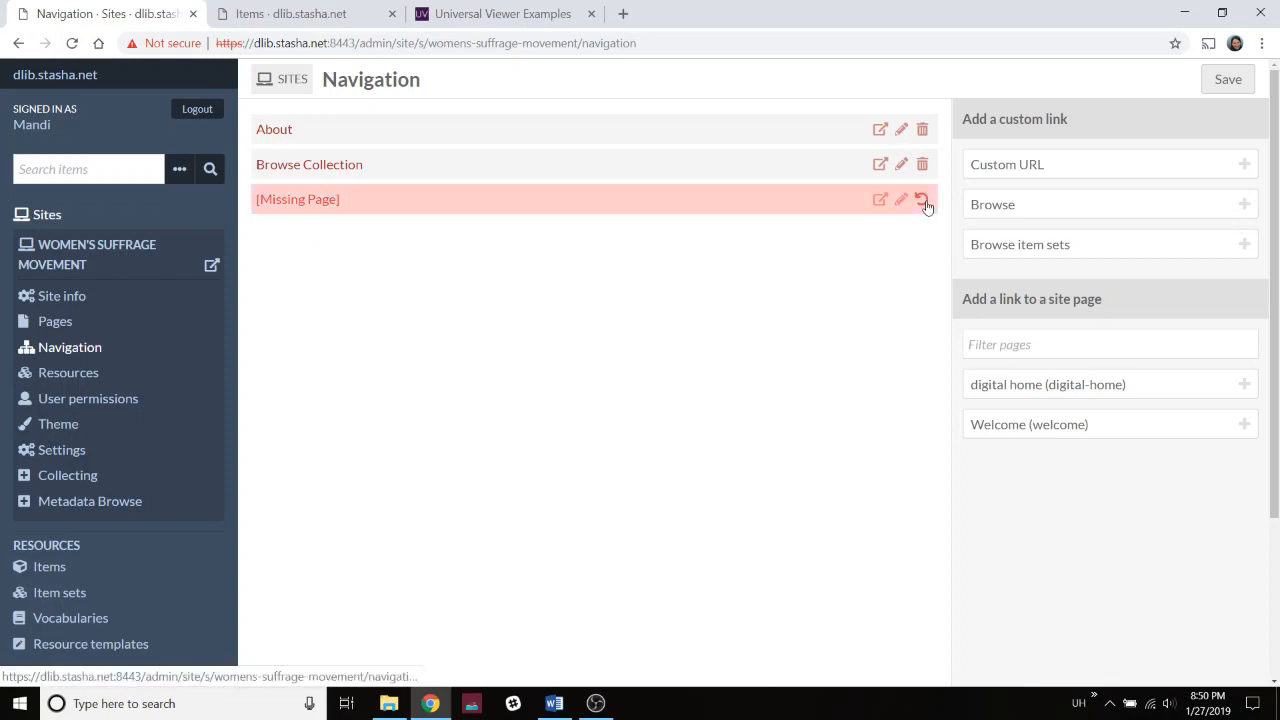
click(1225, 79)
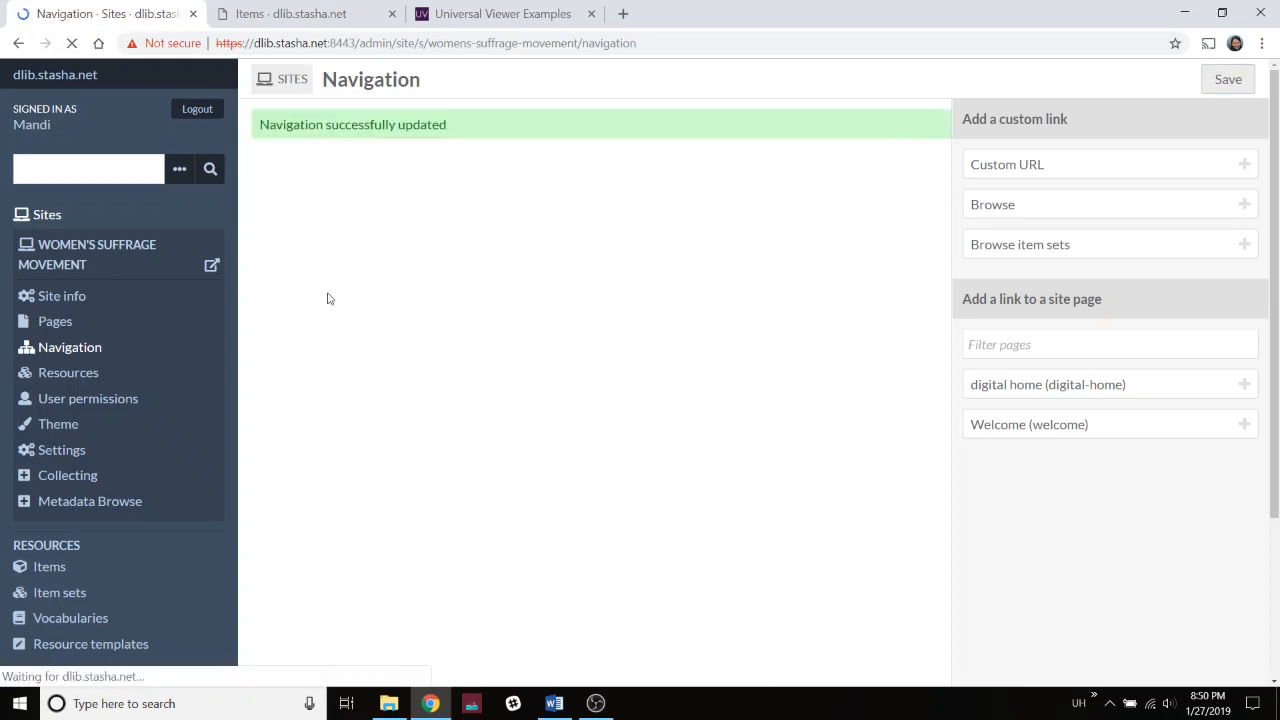